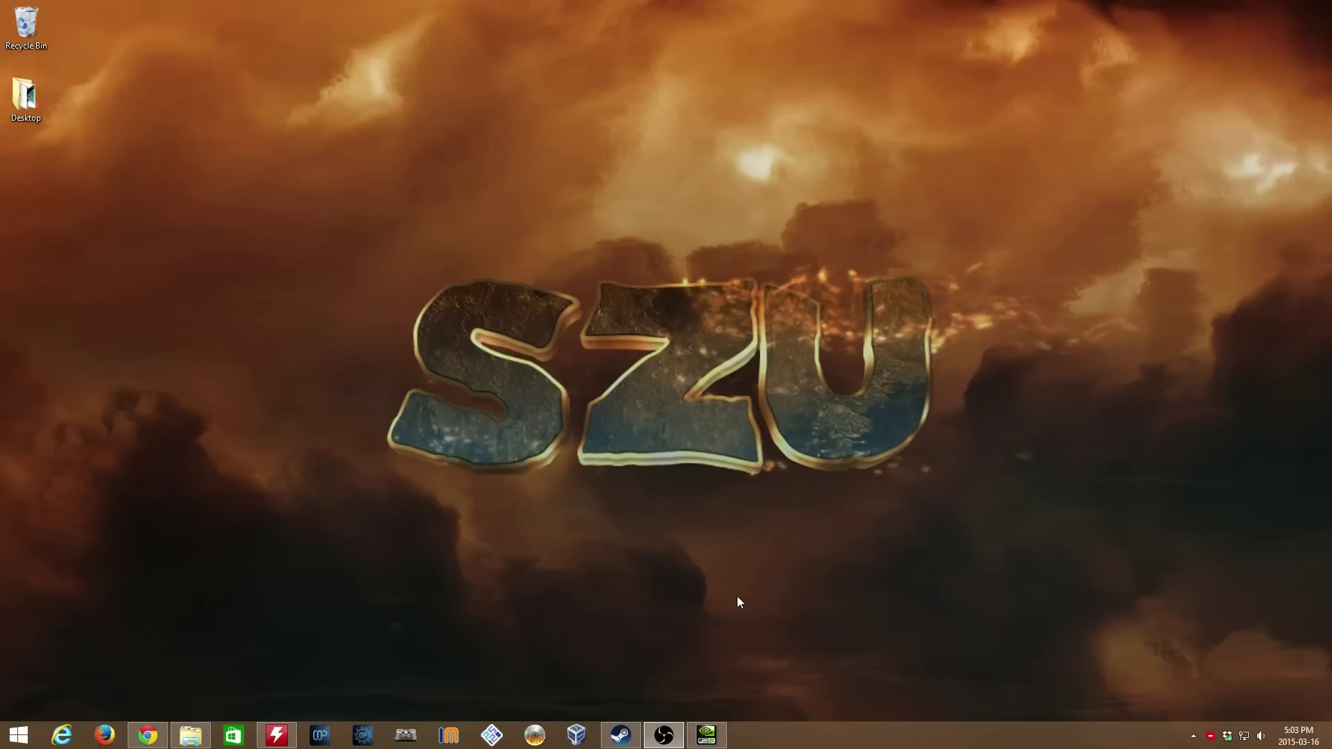
# Step: Open Steam and look through the games in the library list from the D titles to the H titles
pyautogui.click(620, 735)
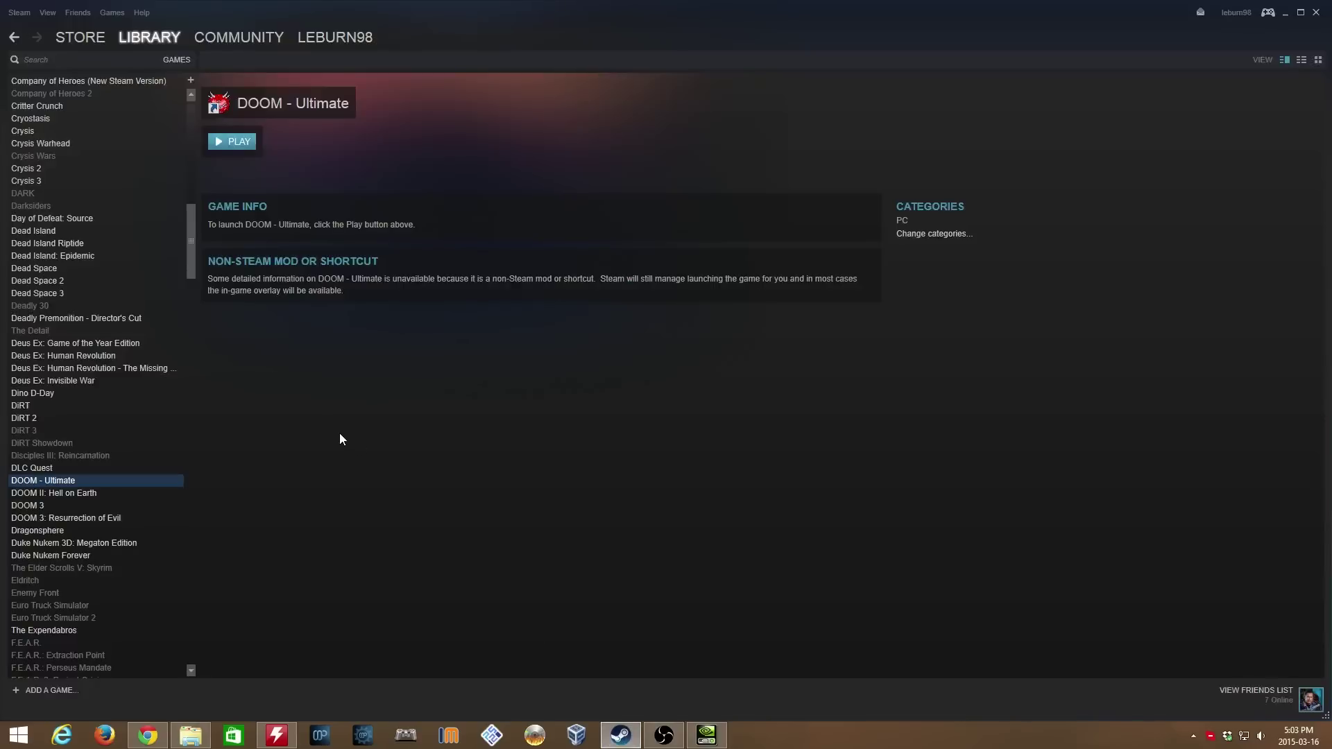
pyautogui.moveTo(193, 240); pyautogui.dragTo(197, 259)
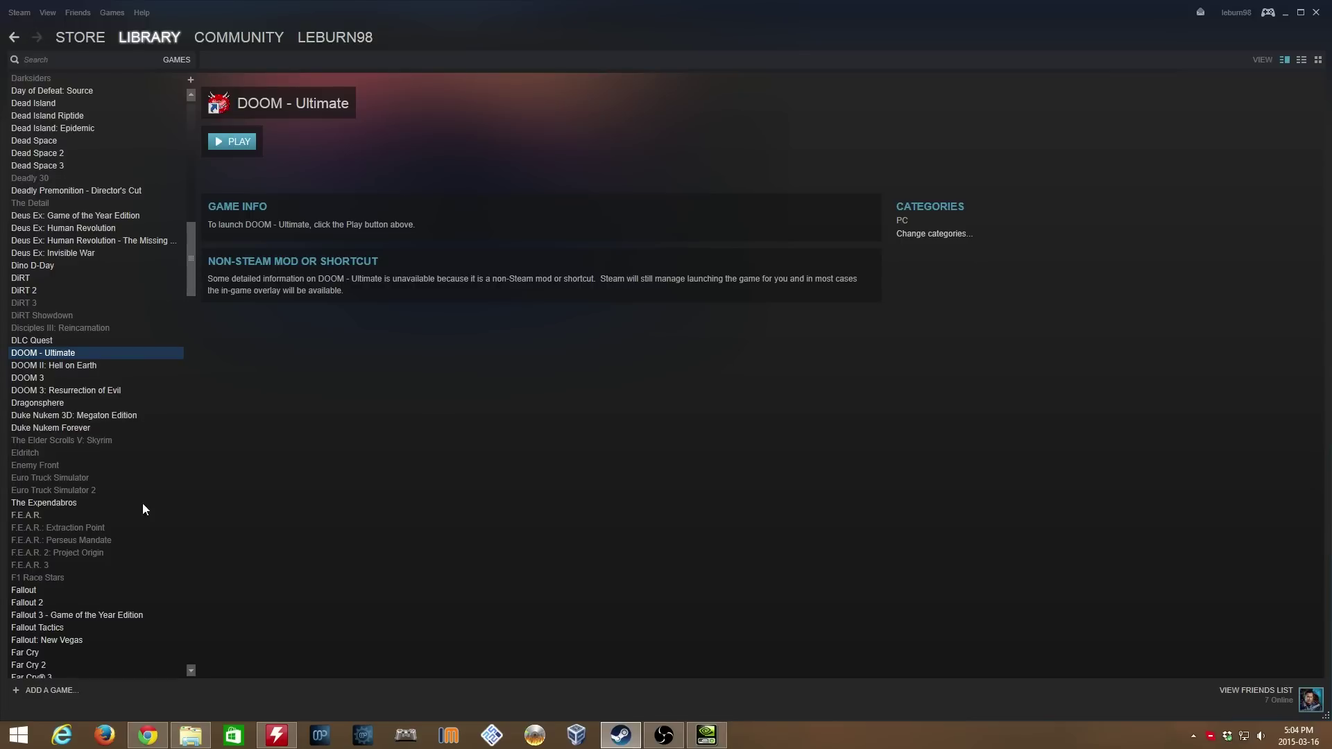
pyautogui.moveTo(194, 267)
pyautogui.mouseDown()
pyautogui.moveTo(206, 610)
pyautogui.moveTo(221, 260)
pyautogui.moveTo(215, 271)
pyautogui.mouseUp()
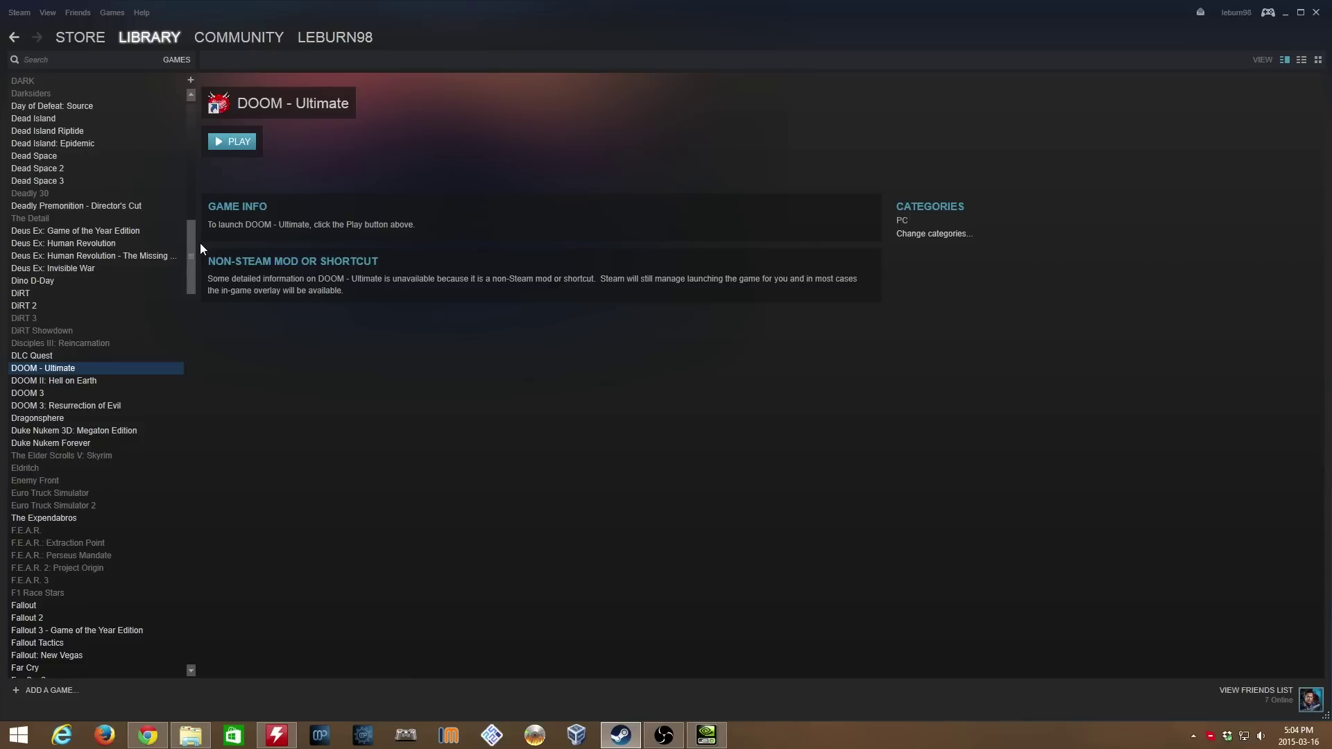
pyautogui.moveTo(195, 252); pyautogui.dragTo(197, 273)
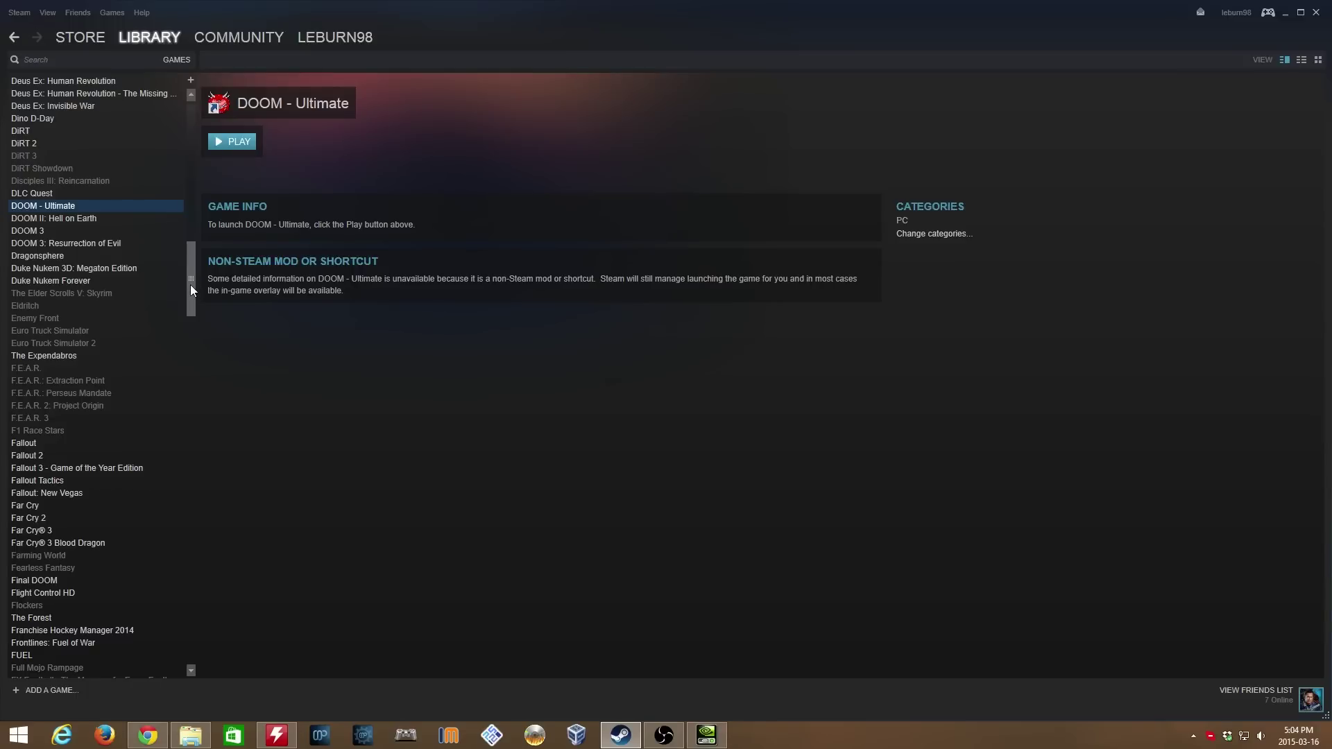
pyautogui.moveTo(191, 285); pyautogui.dragTo(201, 319)
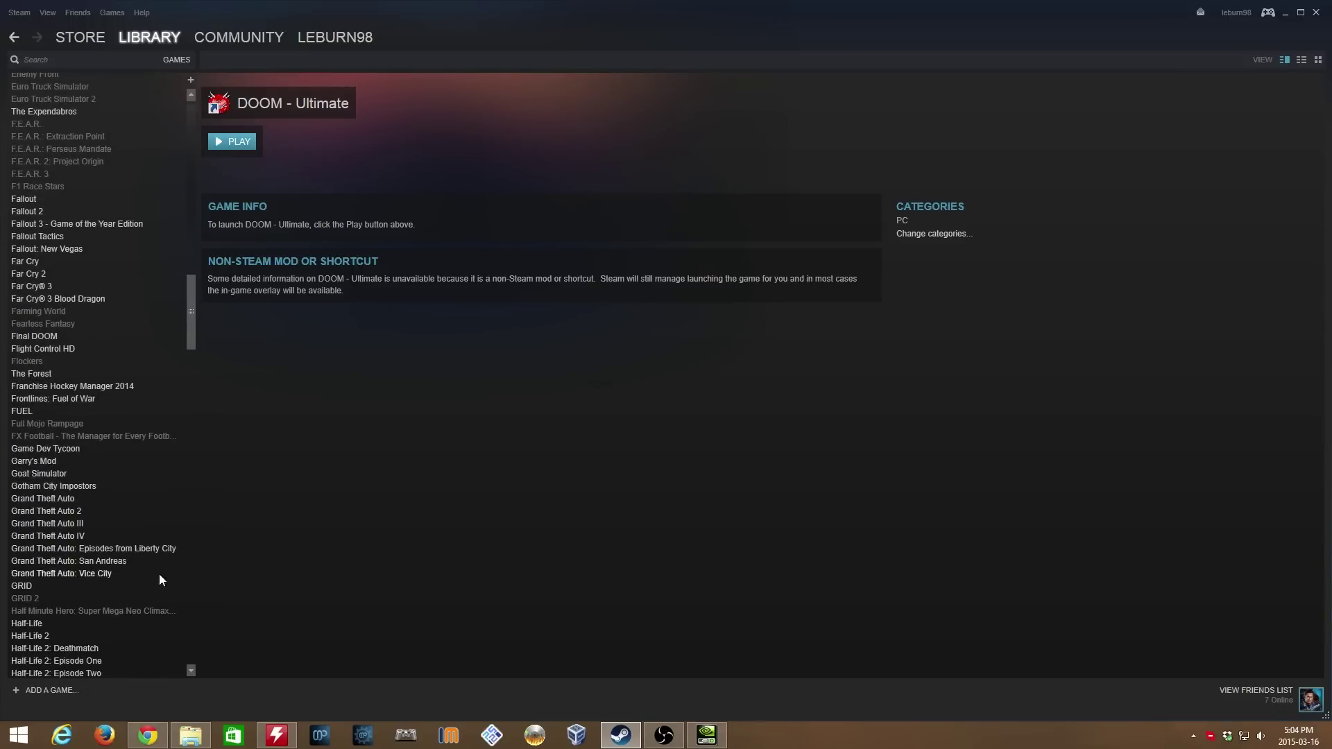
pyautogui.click(48, 693)
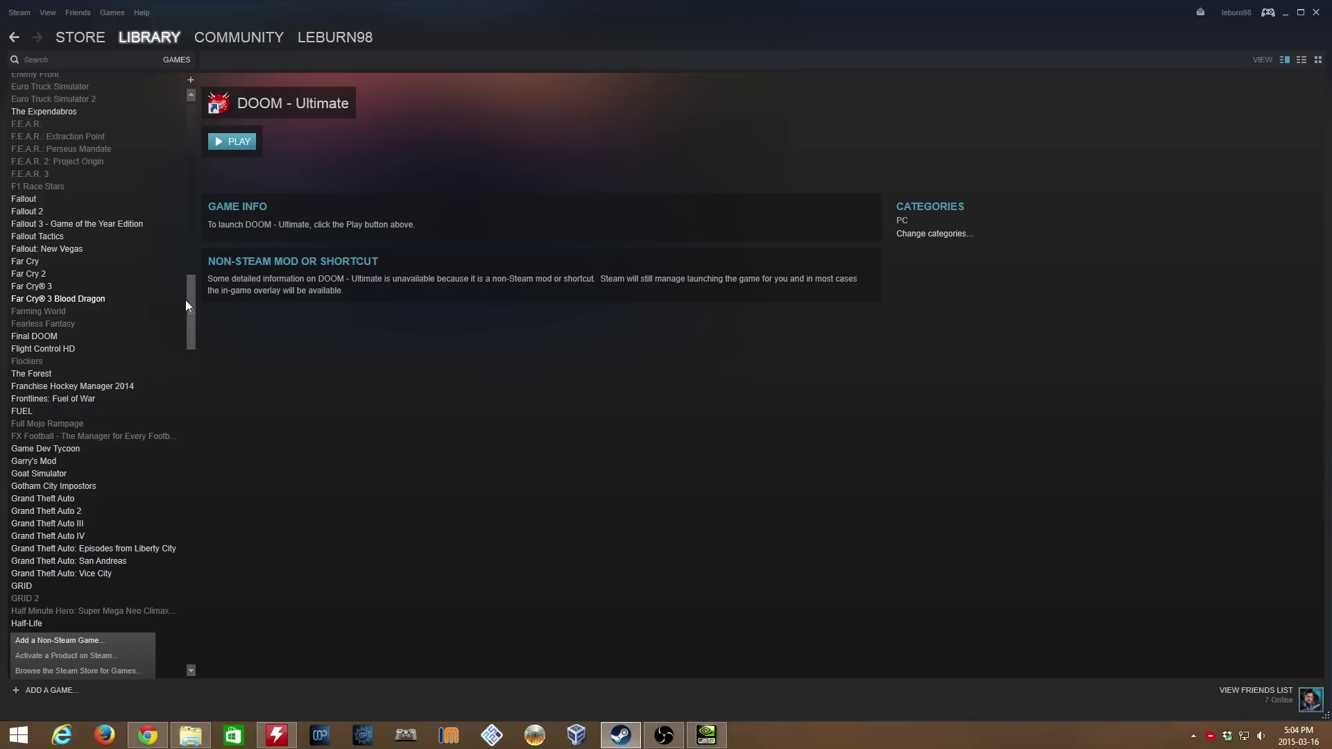
pyautogui.moveTo(188, 303); pyautogui.dragTo(194, 335)
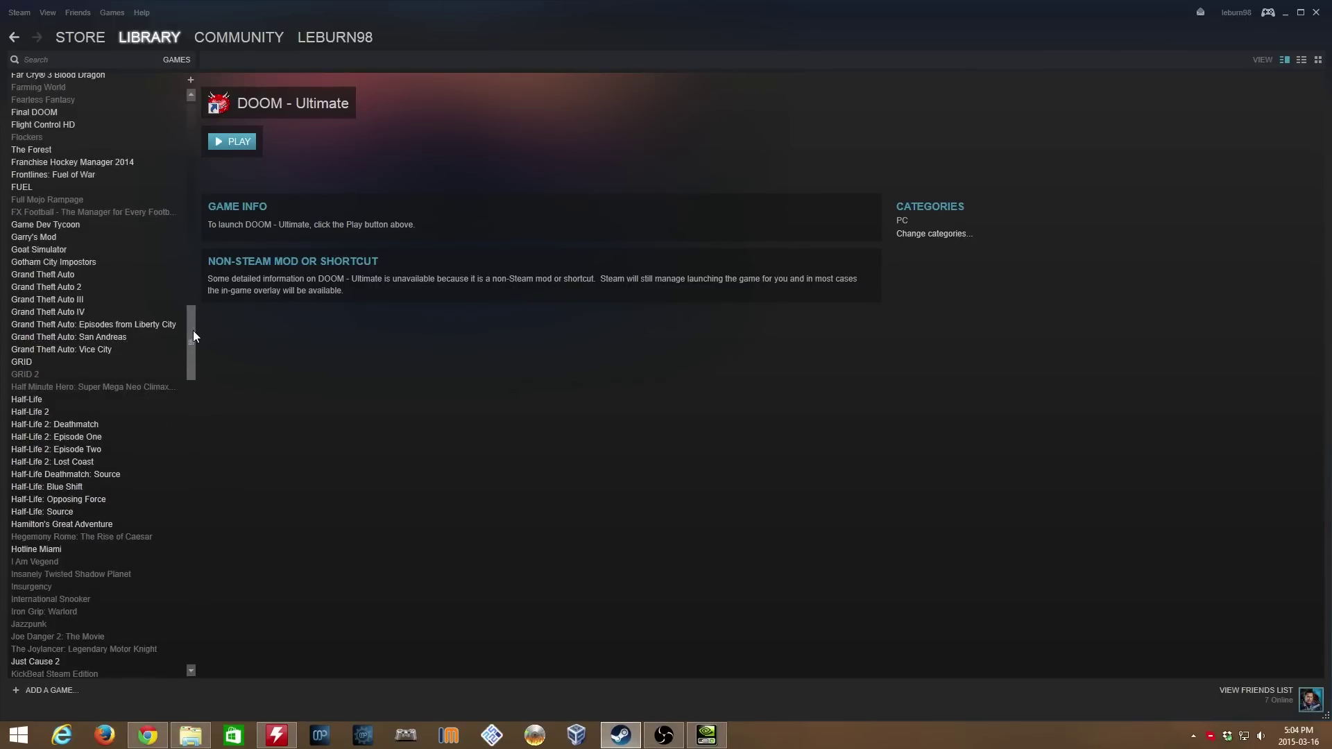
pyautogui.scroll(3, 192, 330)
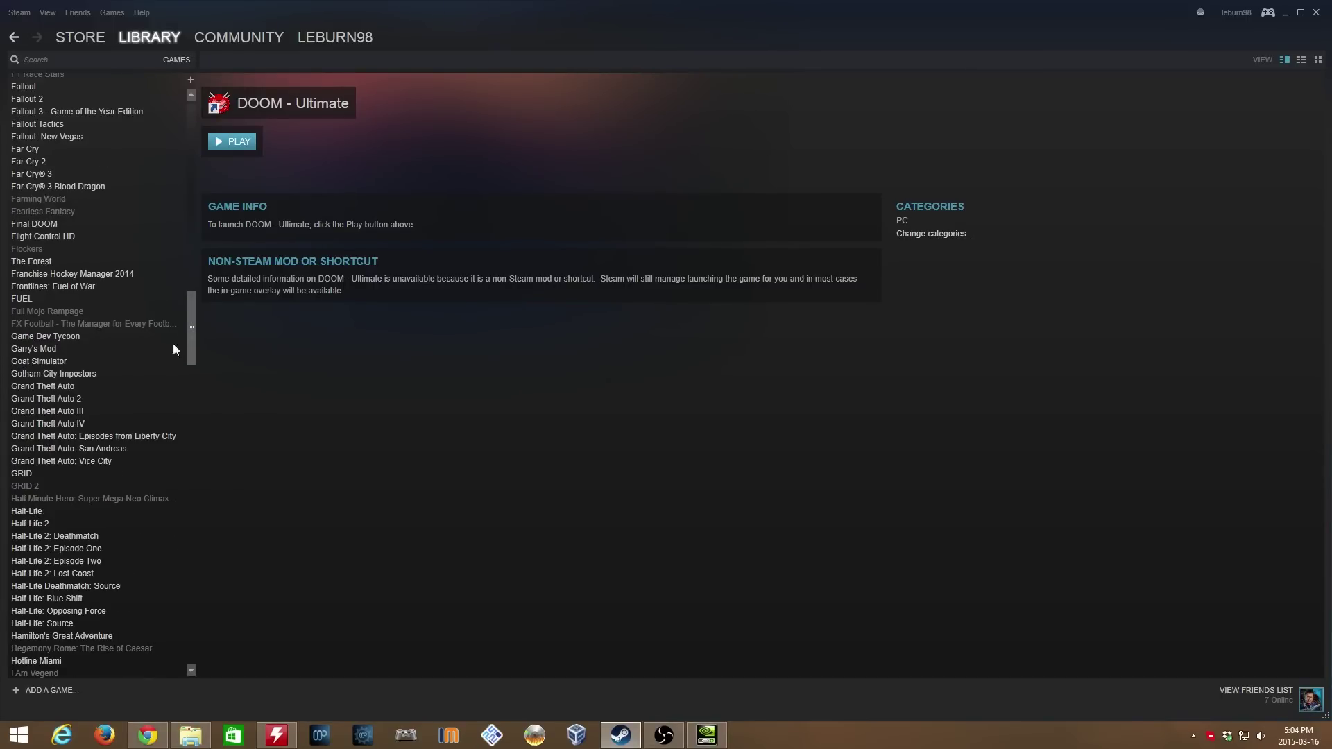
pyautogui.moveTo(190, 313); pyautogui.dragTo(197, 262)
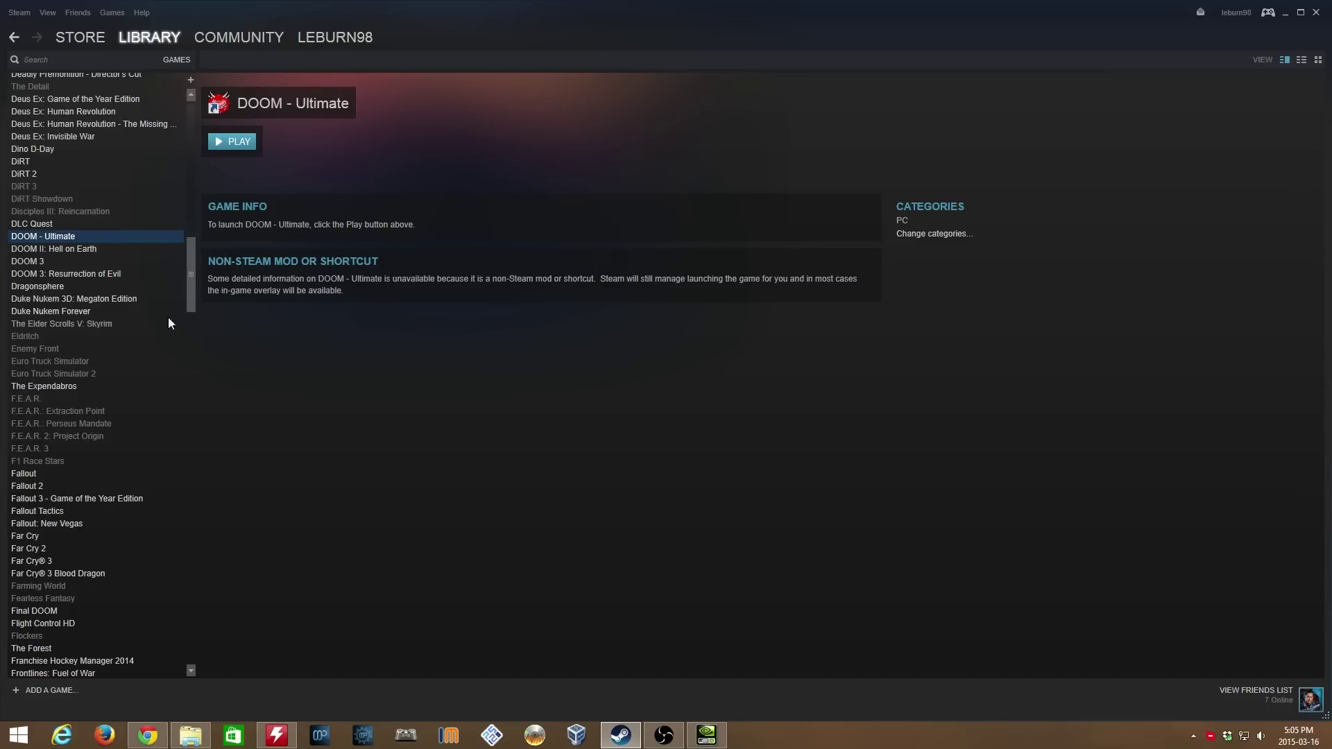
pyautogui.moveTo(190, 283)
pyautogui.mouseDown()
pyautogui.moveTo(208, 484)
pyautogui.moveTo(195, 284)
pyautogui.mouseUp()
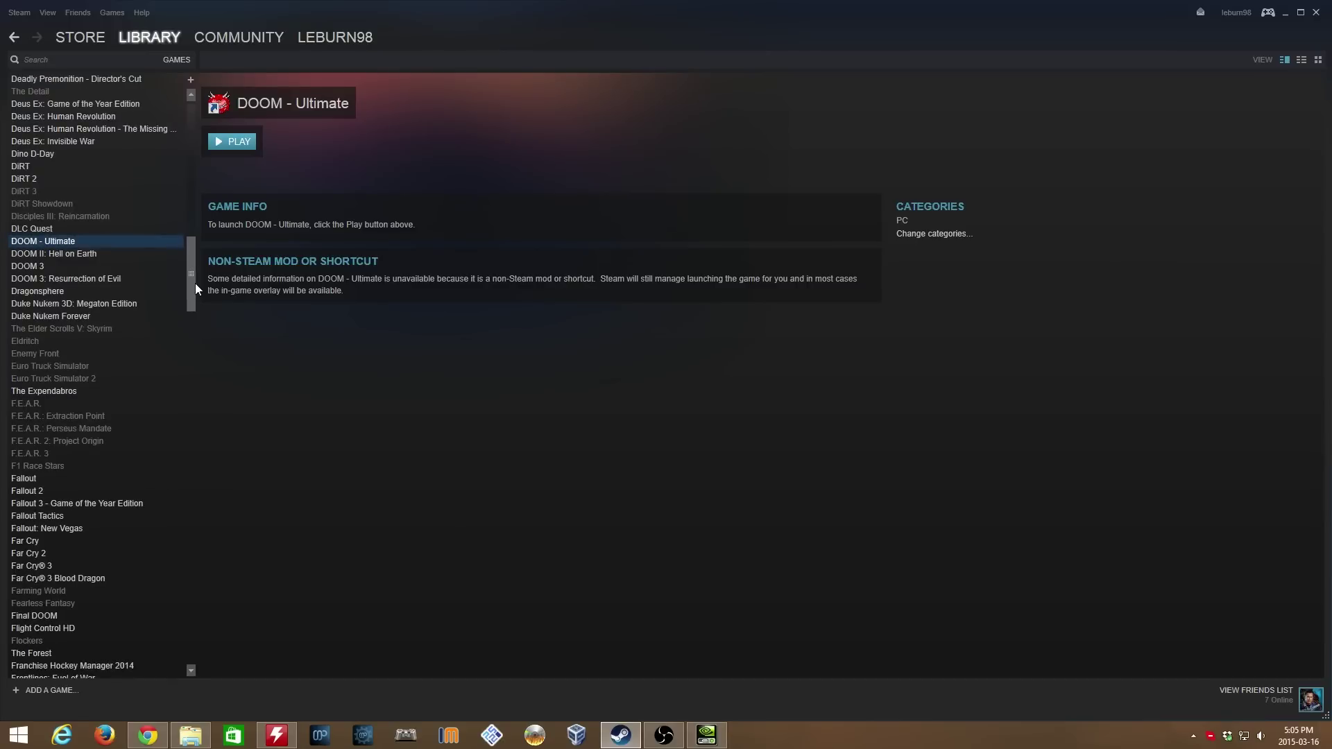
# Step: Create a desktop shortcut for South Park: The Stick of Truth from the Steam library and minimize Steam
pyautogui.moveTo(191, 303); pyautogui.dragTo(201, 573)
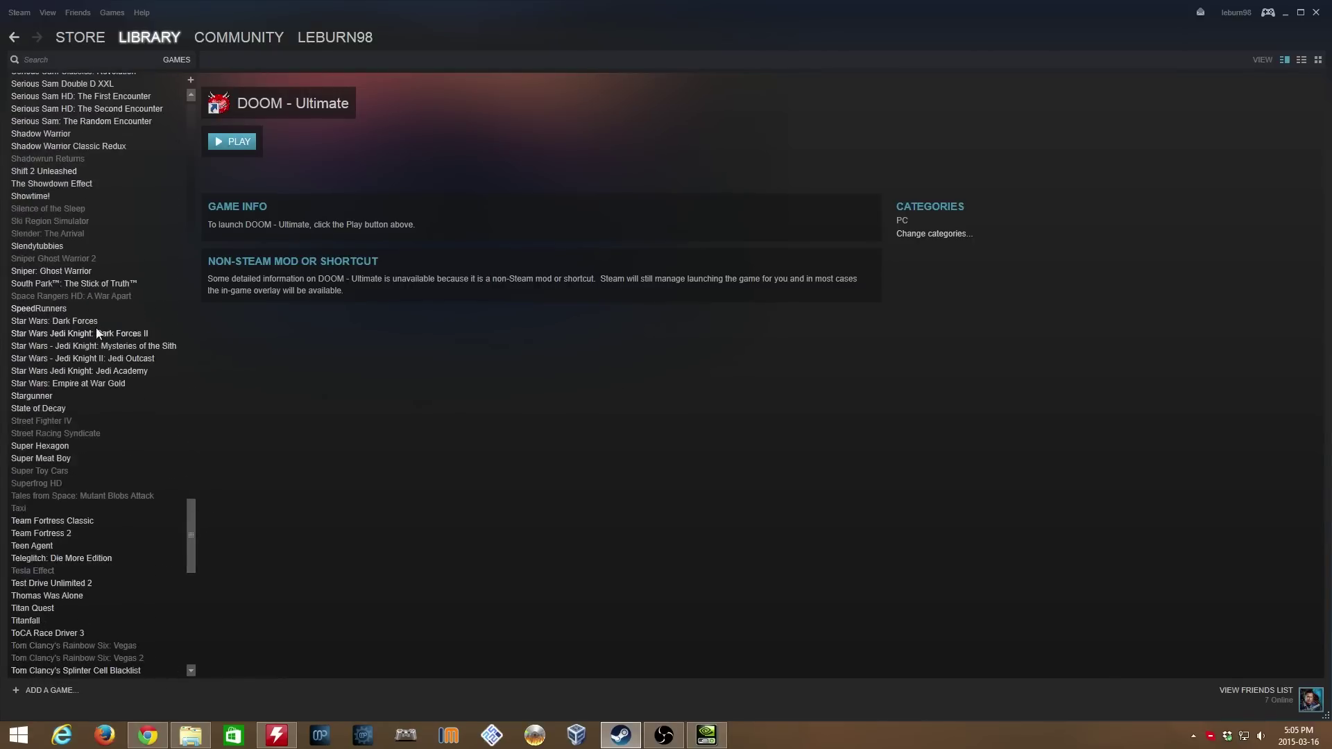
pyautogui.click(74, 284)
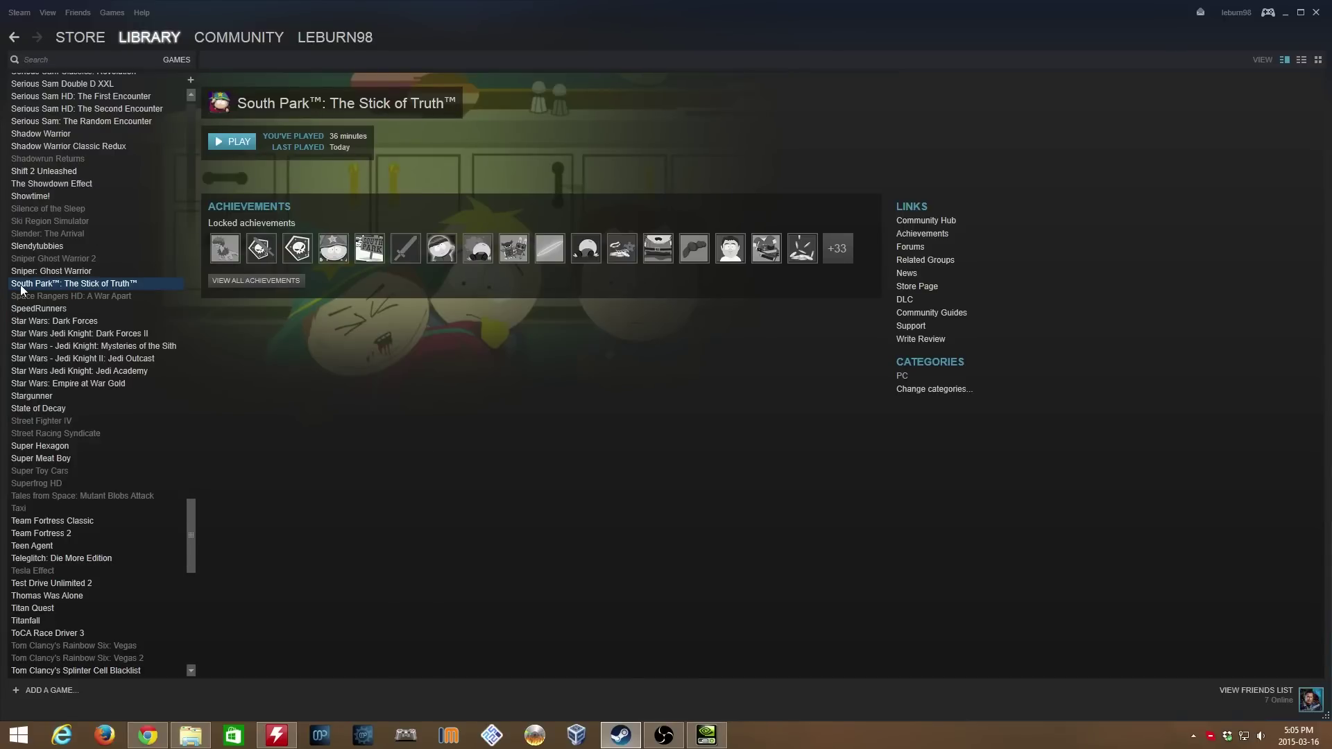
pyautogui.rightClick(97, 284)
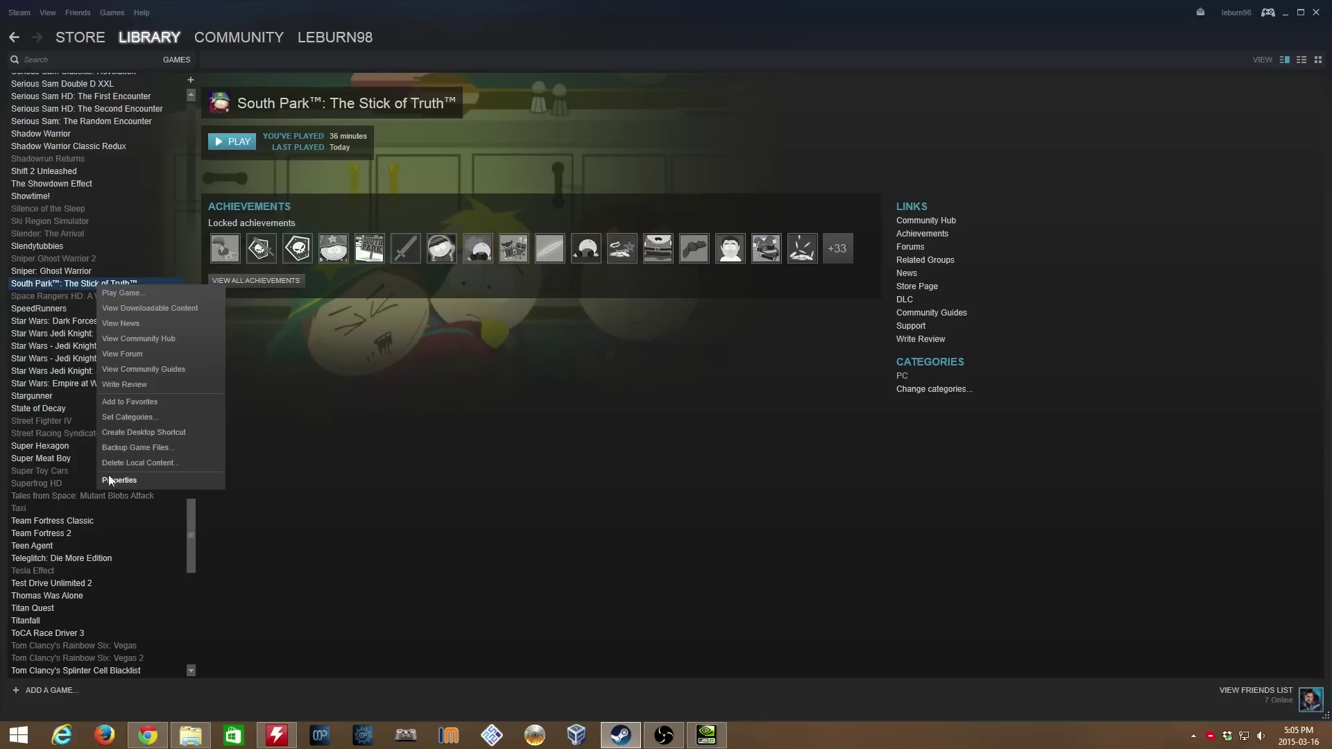
pyautogui.click(147, 432)
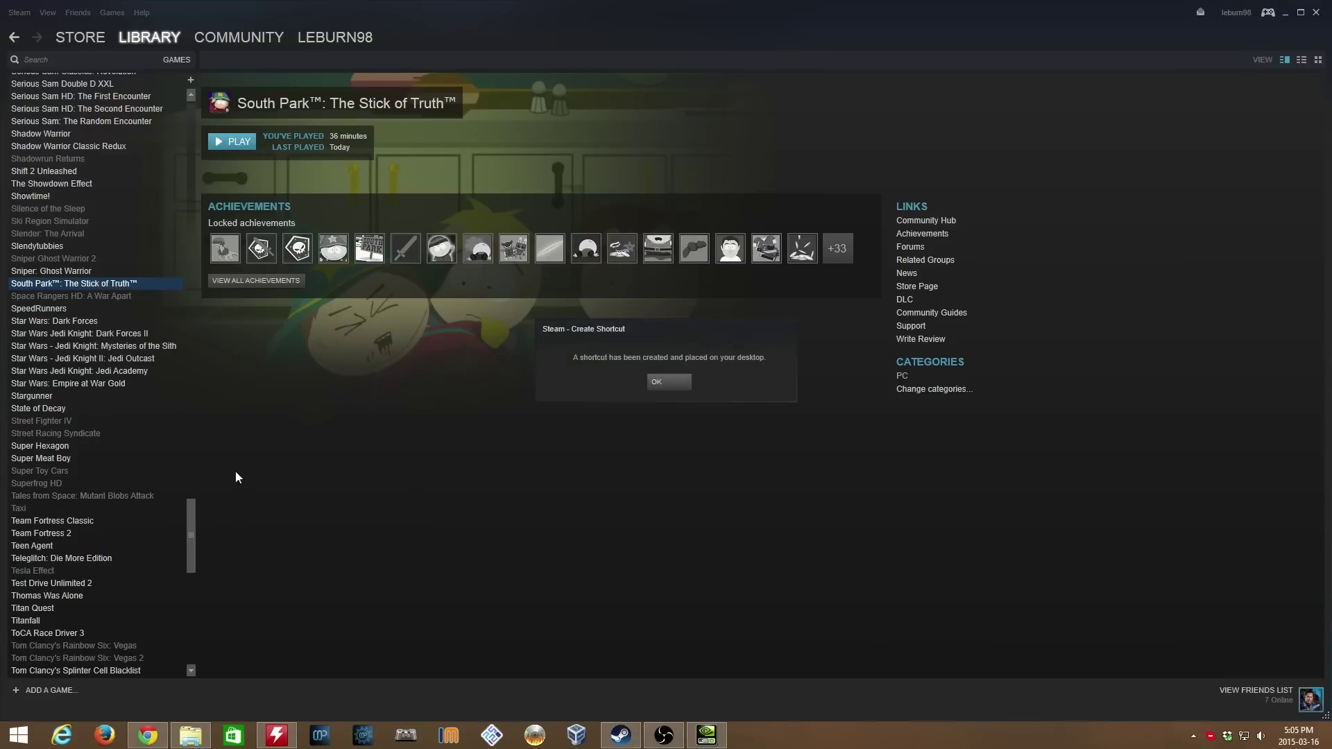
pyautogui.click(673, 381)
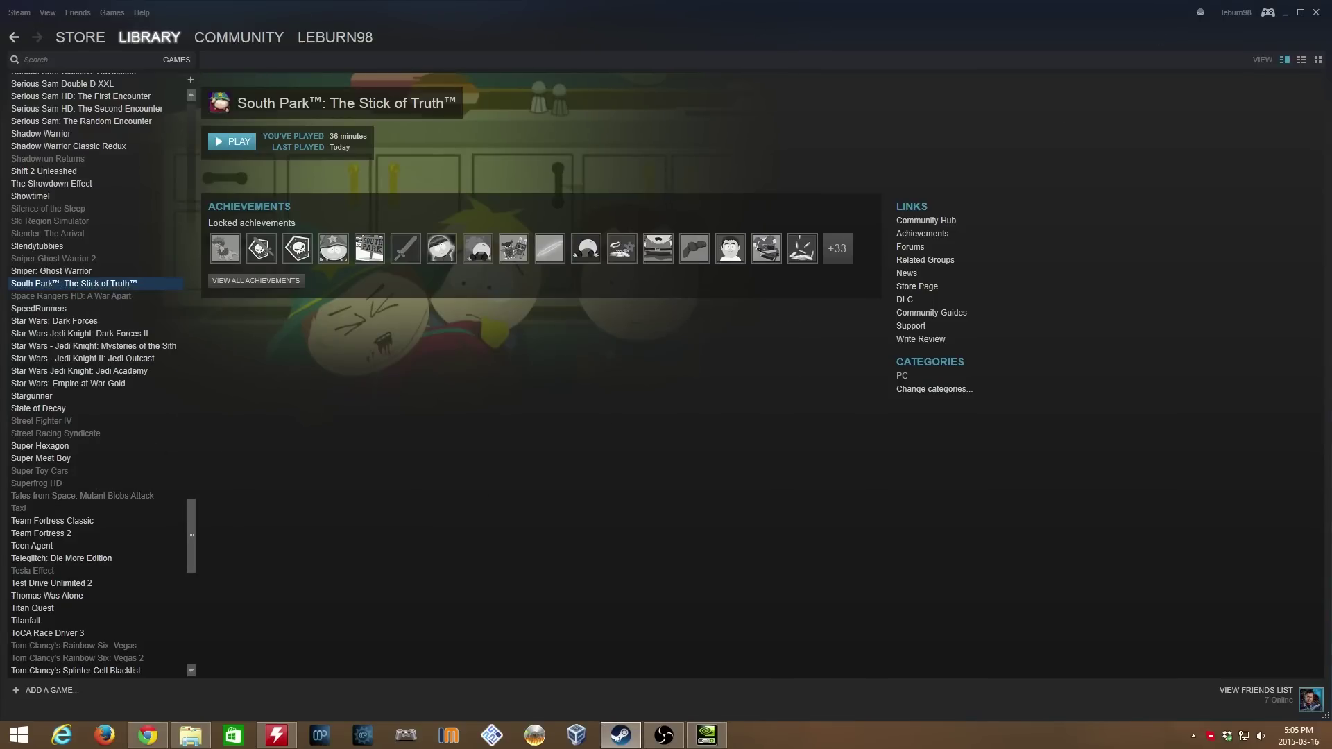
pyautogui.click(1285, 12)
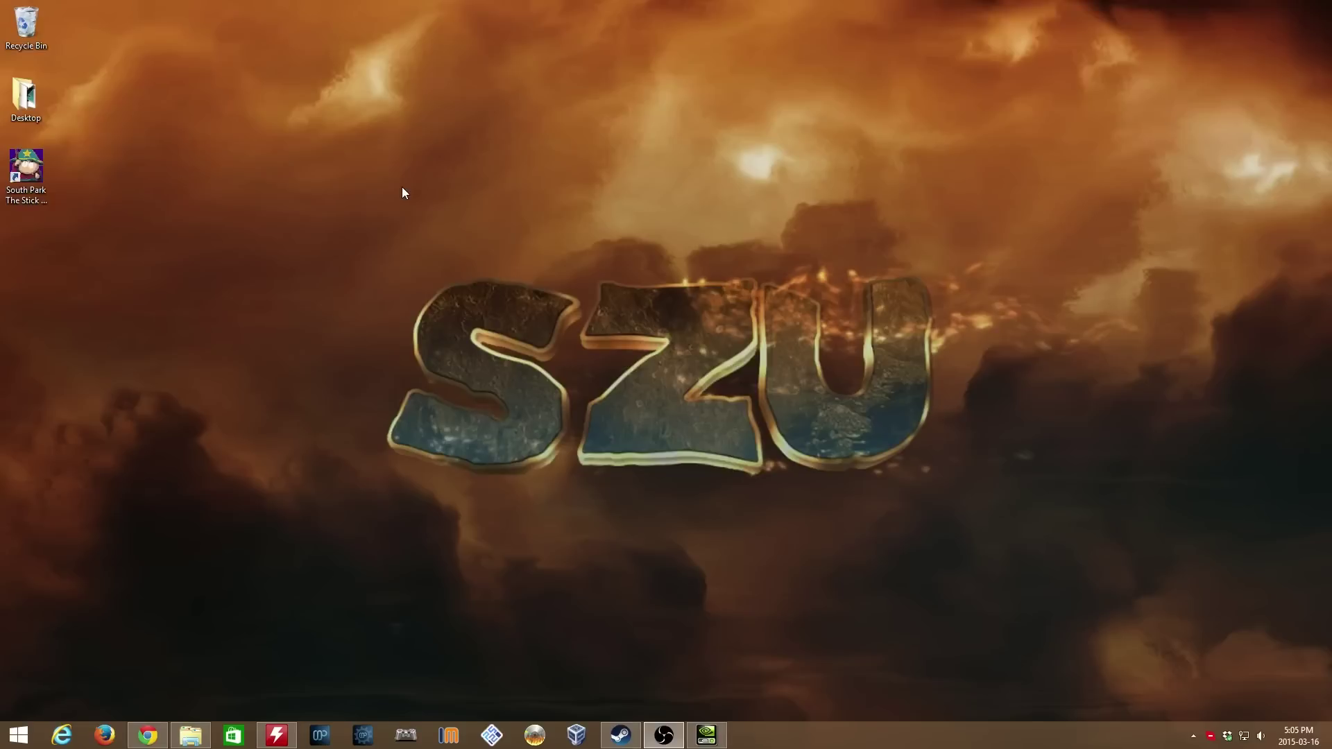
# Step: Move the South Park shortcut from the desktop into the Windows PC folder under Roms, replacing the existing file
pyautogui.rightClick(39, 165)
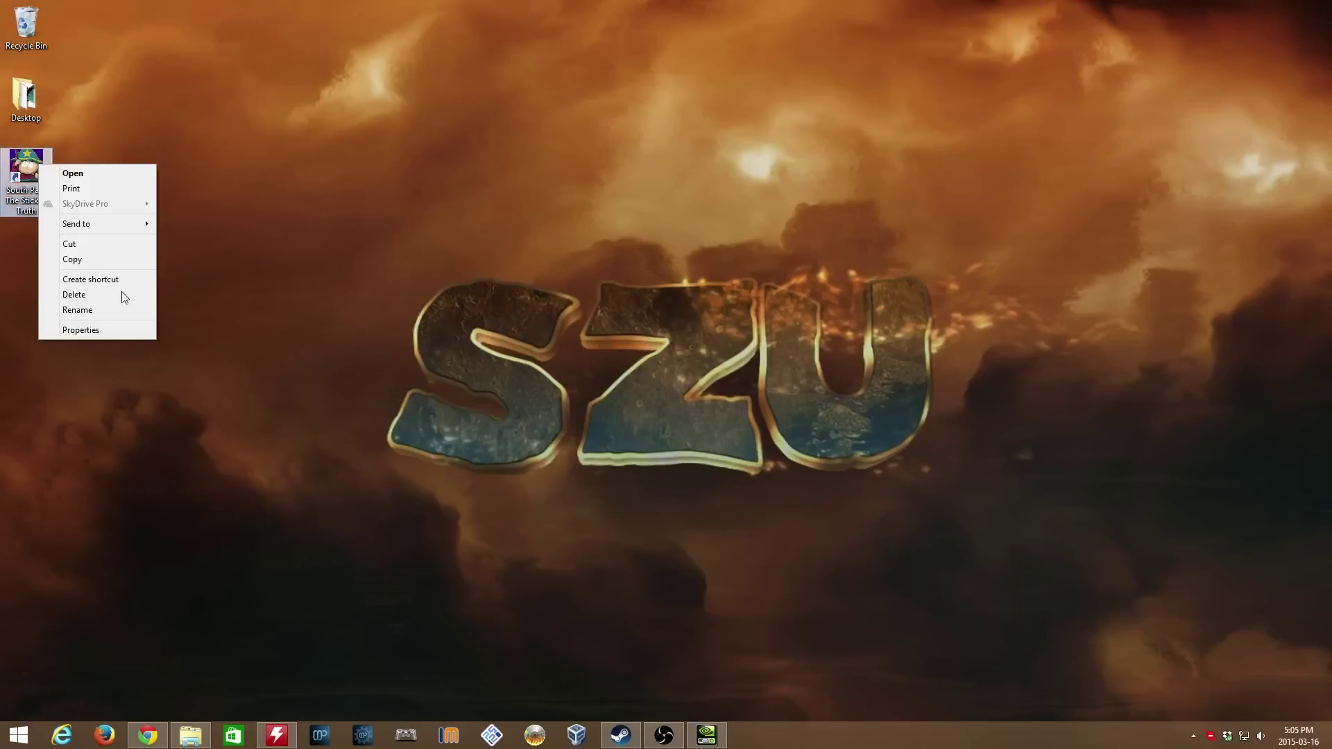
pyautogui.click(77, 244)
pyautogui.click(191, 735)
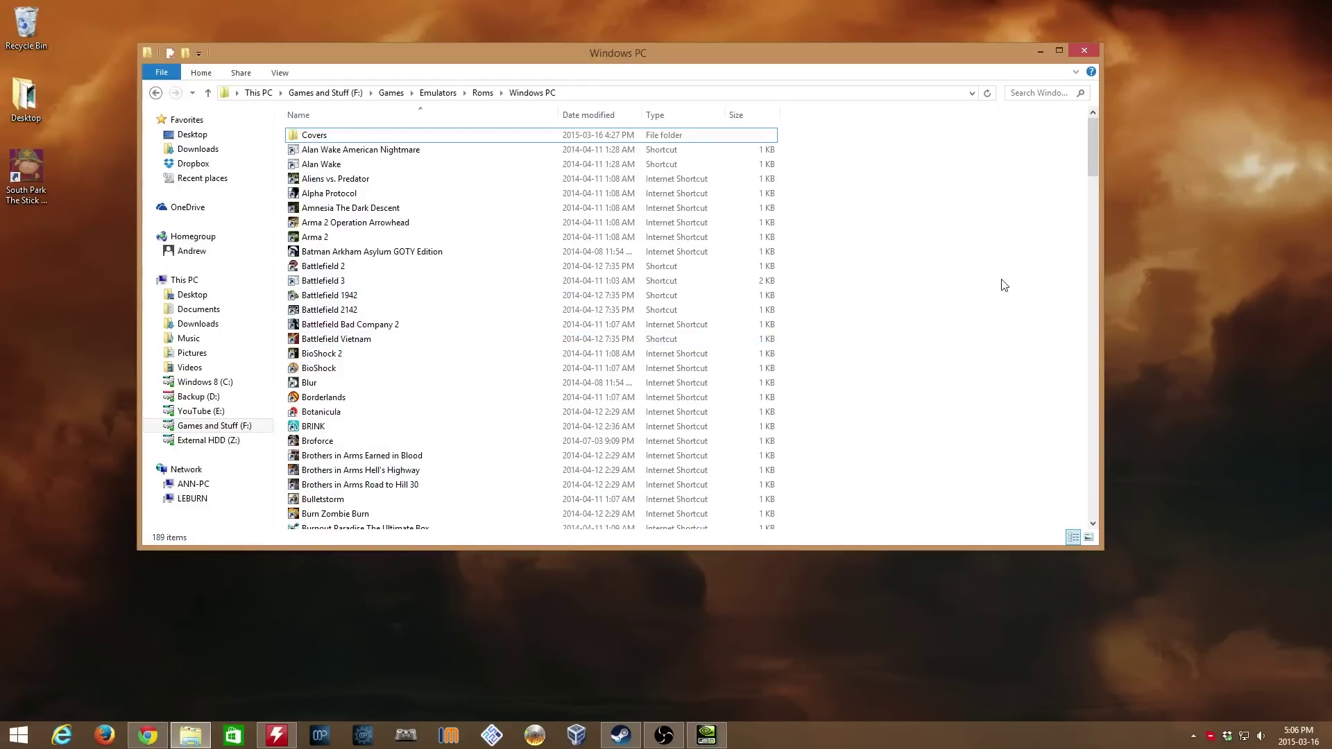
pyautogui.scroll(-1, 1093, 157)
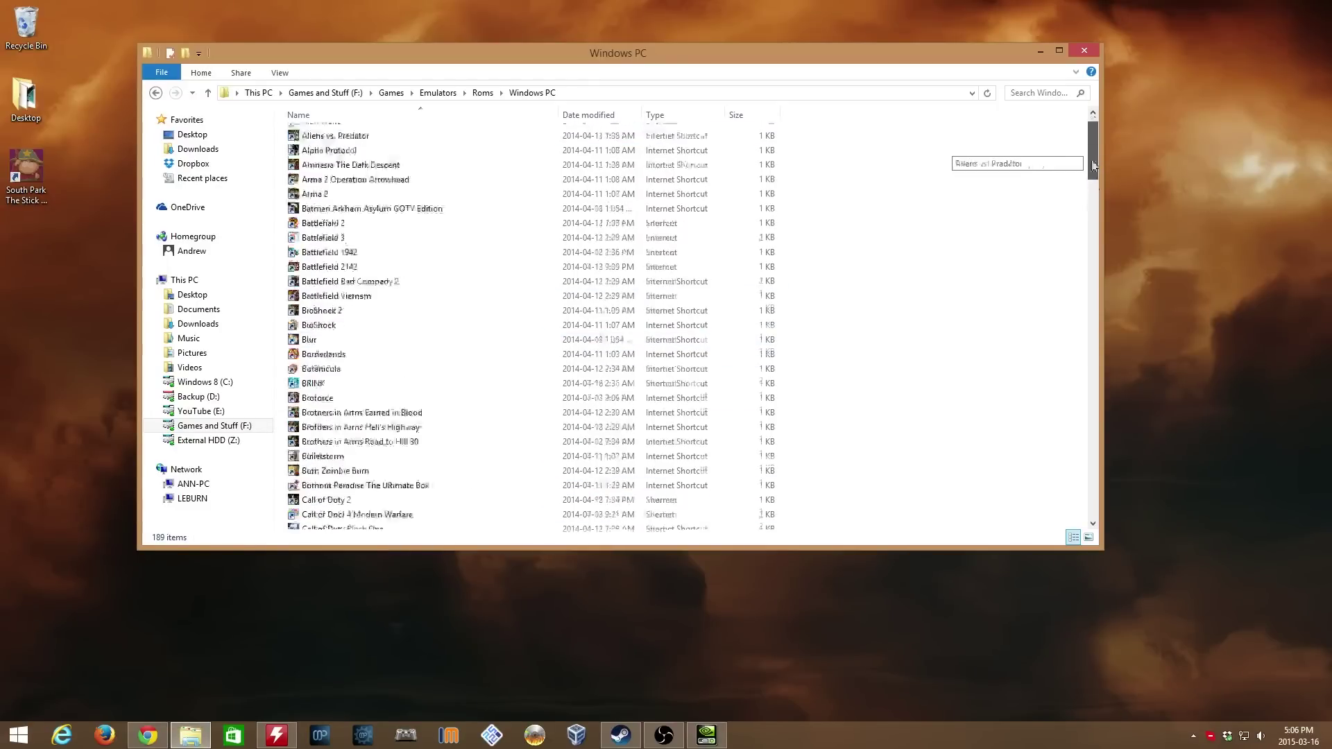
pyautogui.scroll(1, 1093, 158)
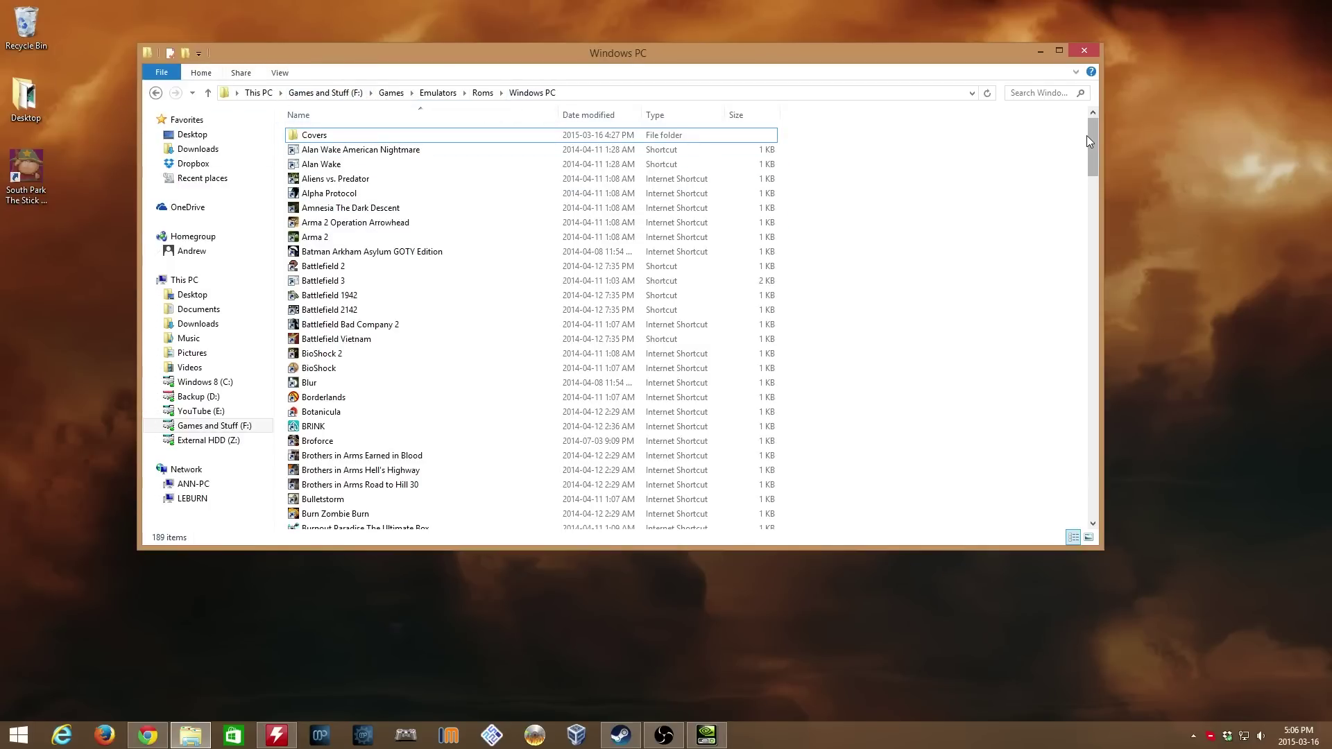
pyautogui.moveTo(1096, 143); pyautogui.dragTo(1100, 205)
pyautogui.rightClick(963, 234)
pyautogui.click(996, 327)
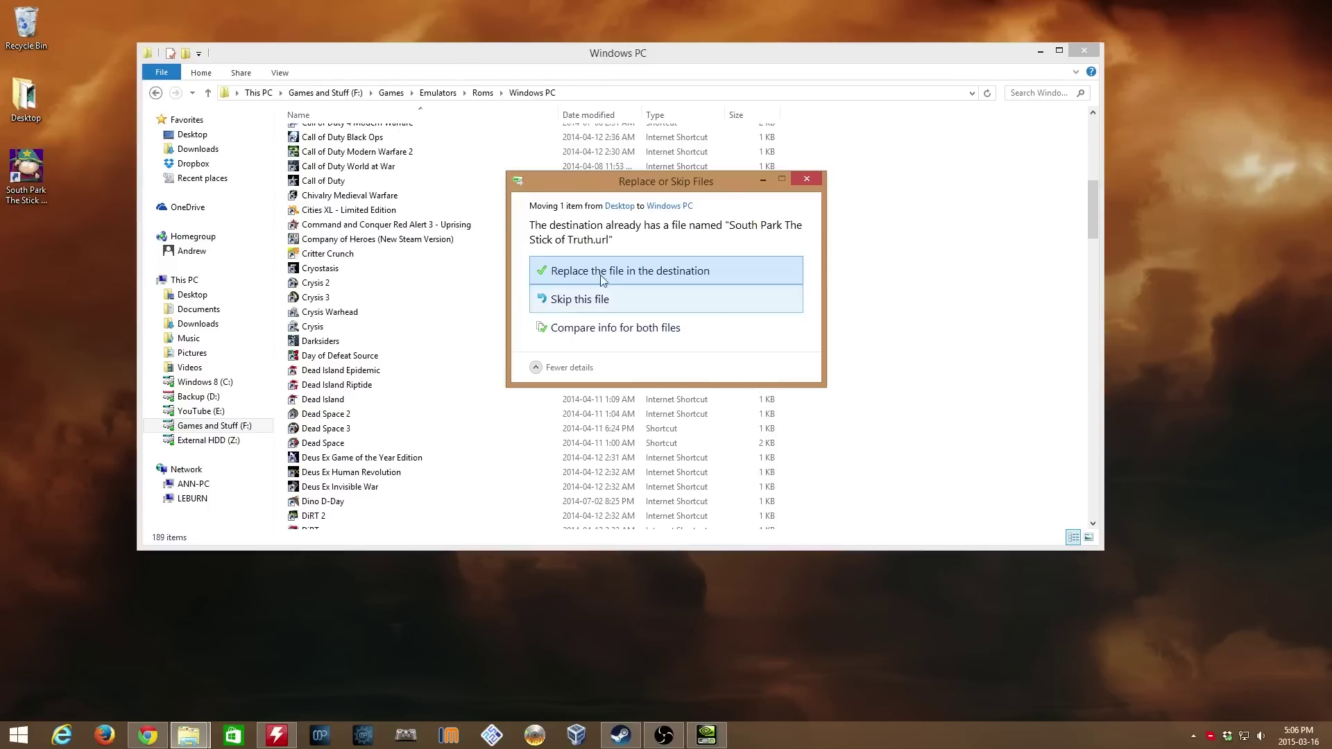
pyautogui.click(631, 271)
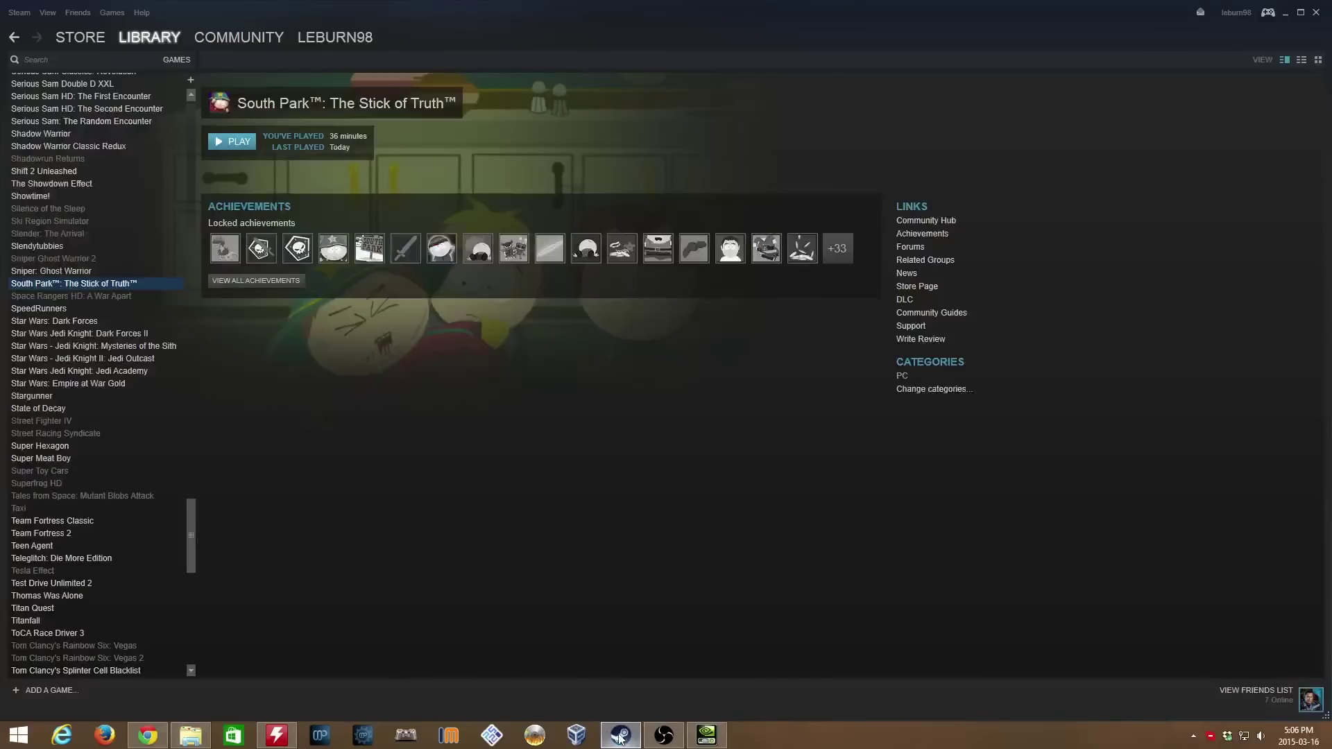
# Step: In Steam, add Adobe Encore CS6 to the library as a non-Steam game
pyautogui.moveTo(193, 540); pyautogui.dragTo(194, 627)
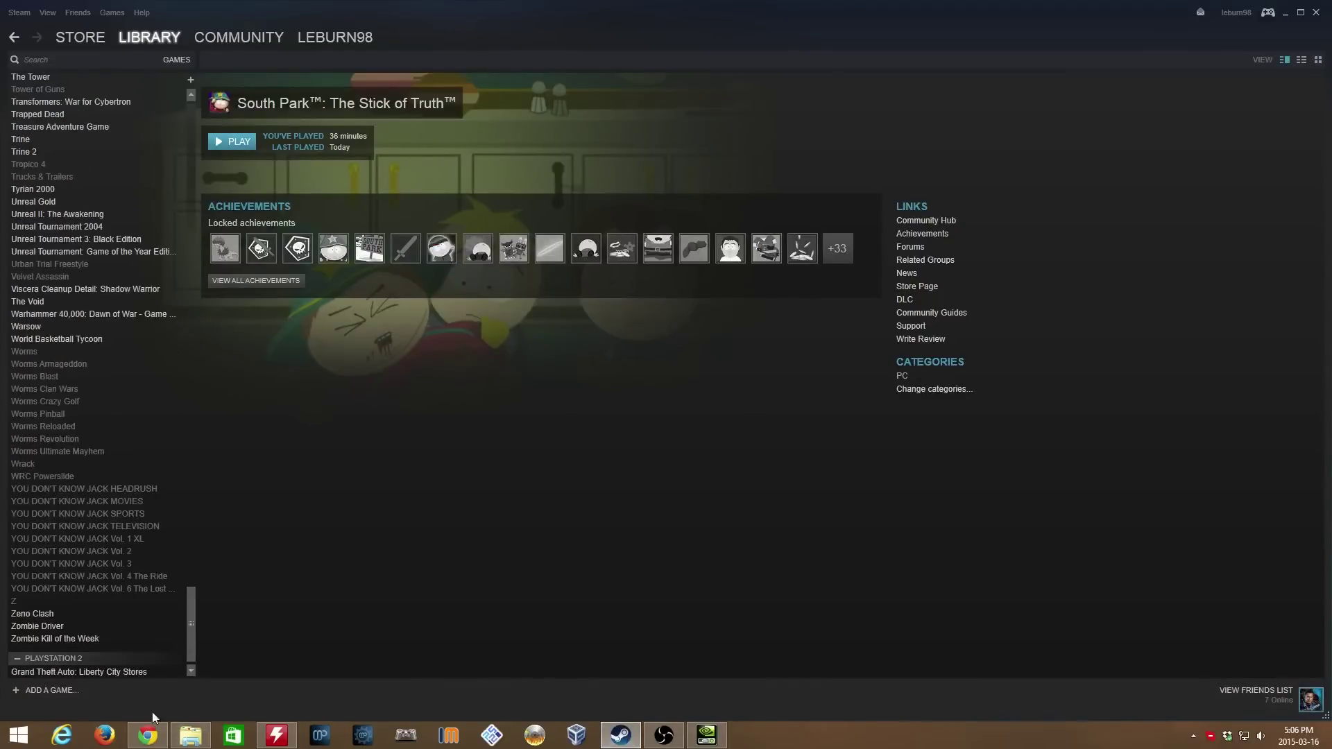
pyautogui.click(40, 692)
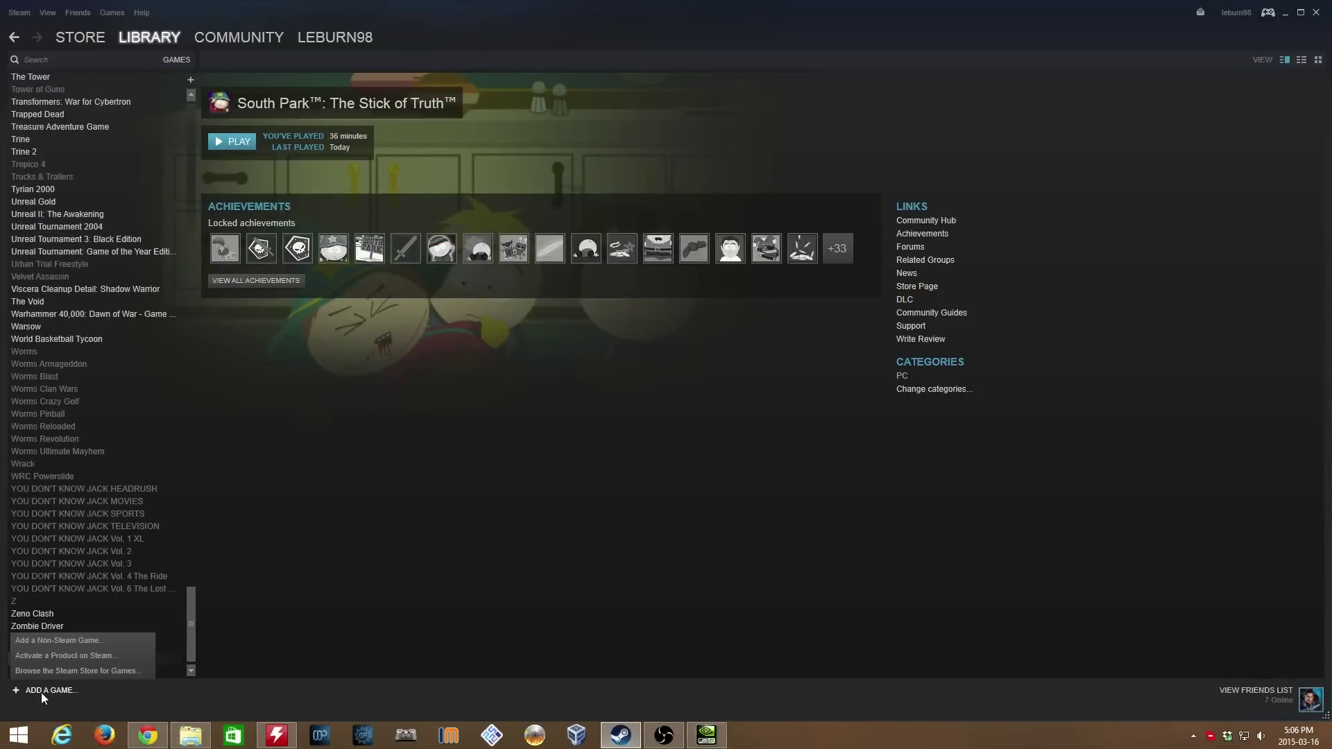
pyautogui.click(56, 640)
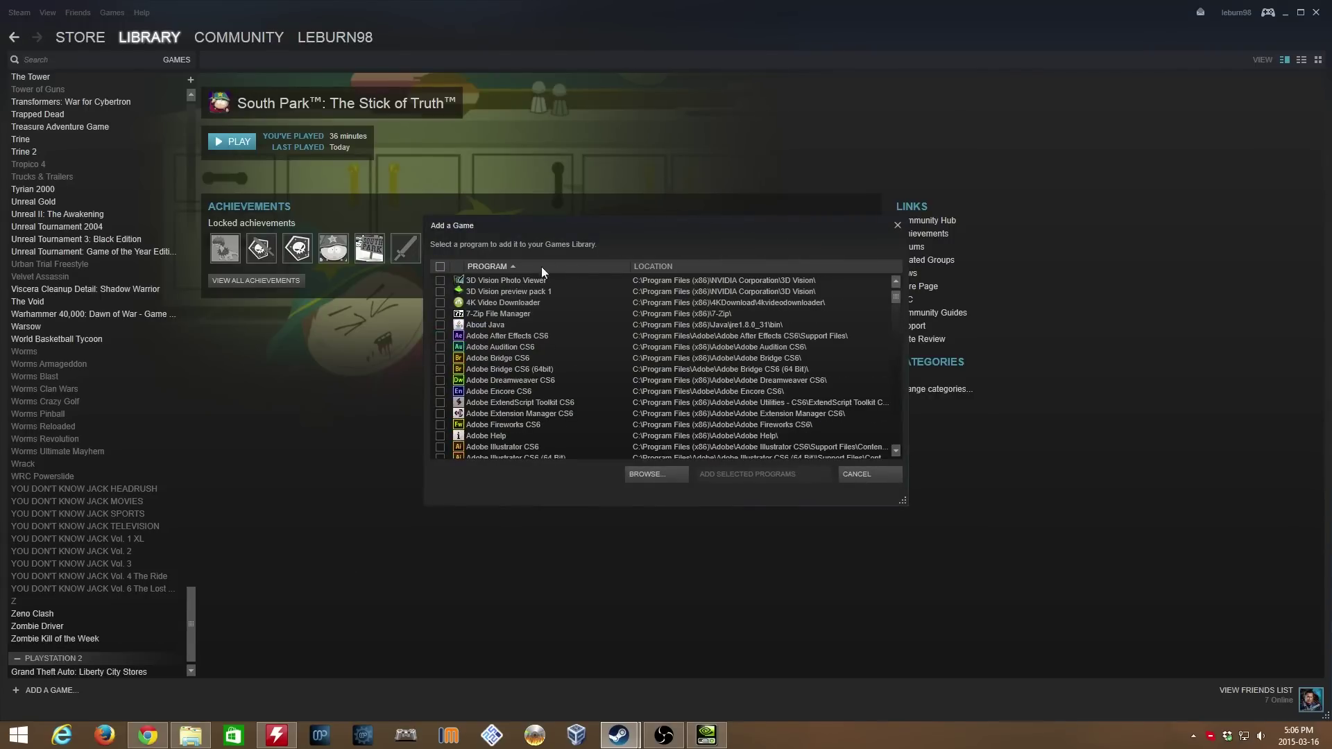
pyautogui.click(440, 391)
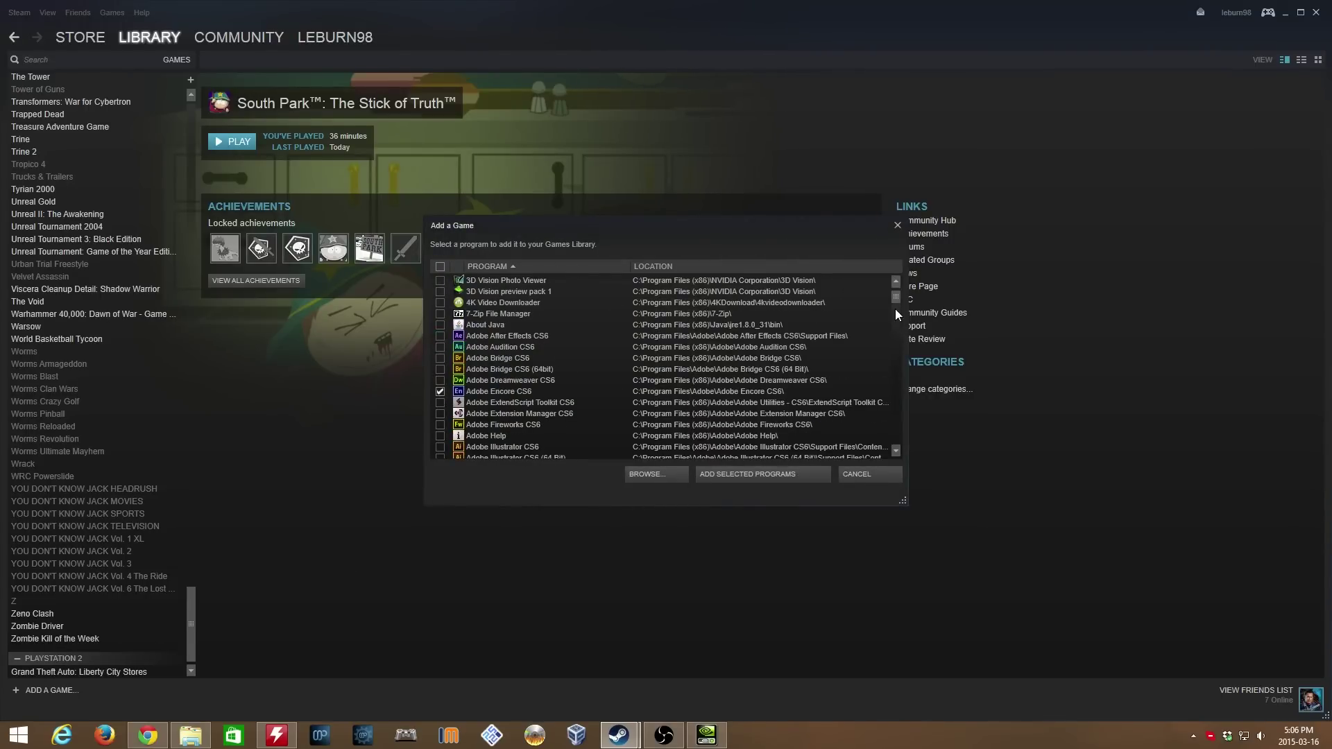
pyautogui.moveTo(895, 297)
pyautogui.mouseDown()
pyautogui.moveTo(899, 317)
pyautogui.moveTo(900, 294)
pyautogui.mouseUp()
pyautogui.click(752, 470)
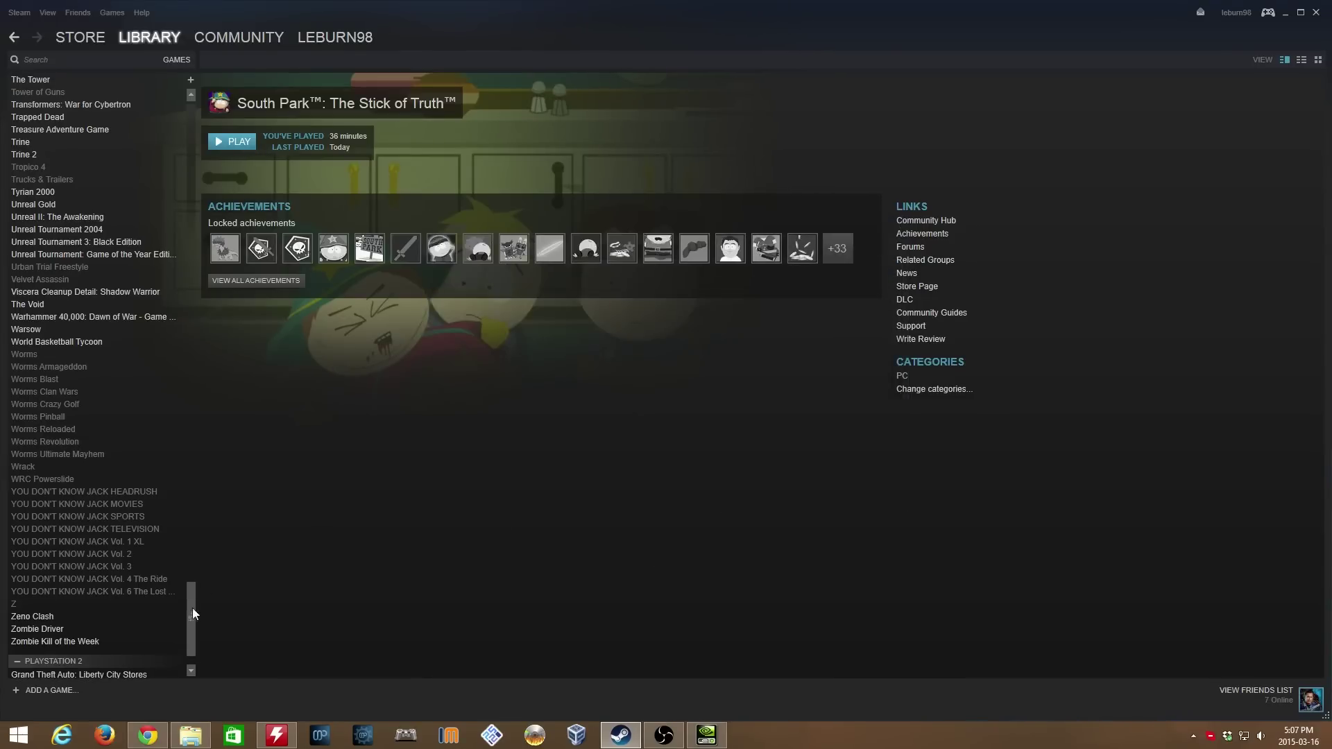
# Step: Rename the Adobe Encore CS6 library entry to "South Park: The Stick of True" in its properties
pyautogui.scroll(-2, 190, 618)
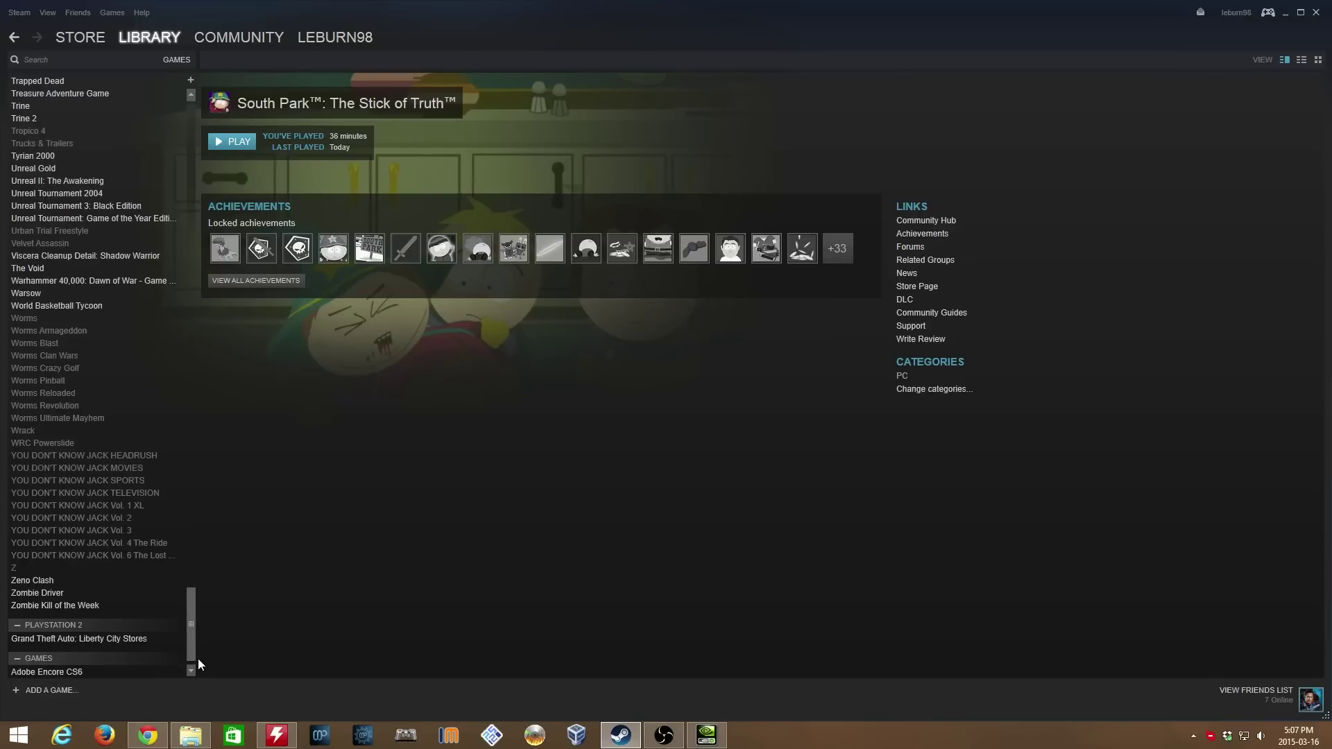
pyautogui.click(60, 675)
pyautogui.rightClick(63, 673)
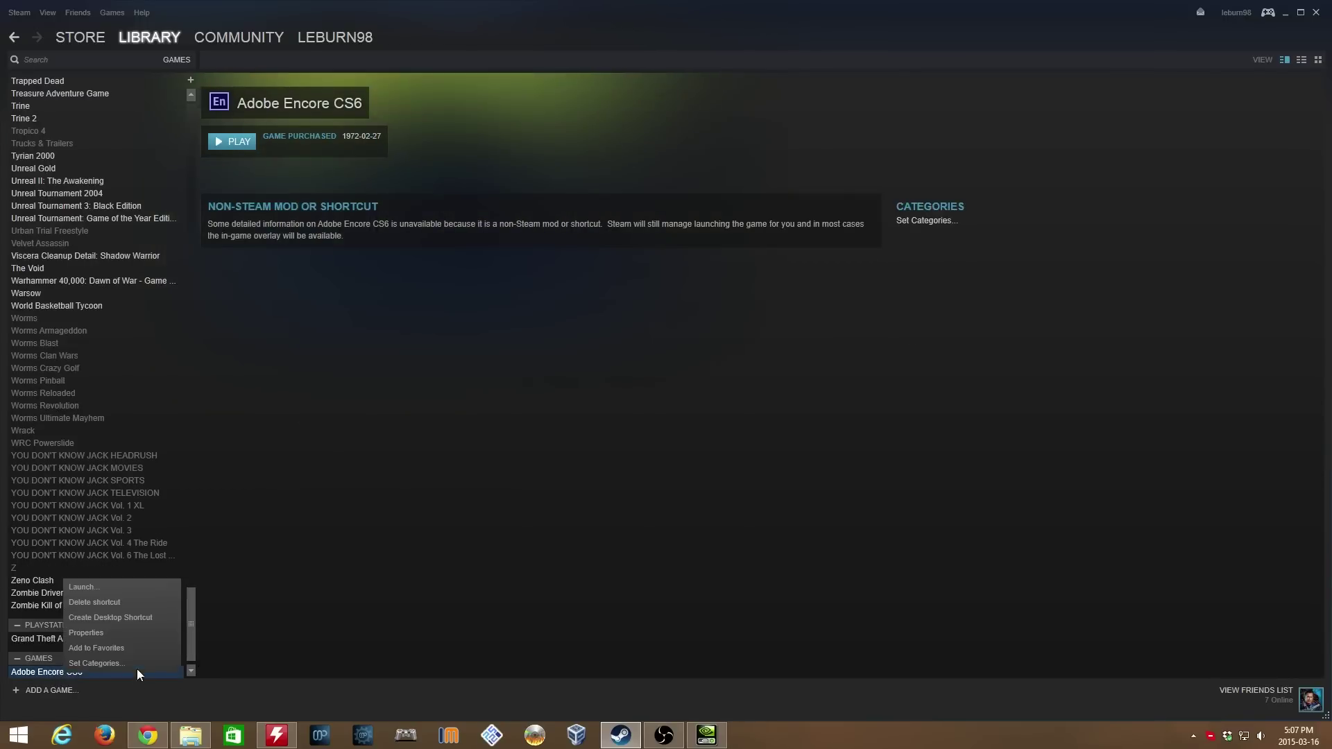
pyautogui.click(89, 633)
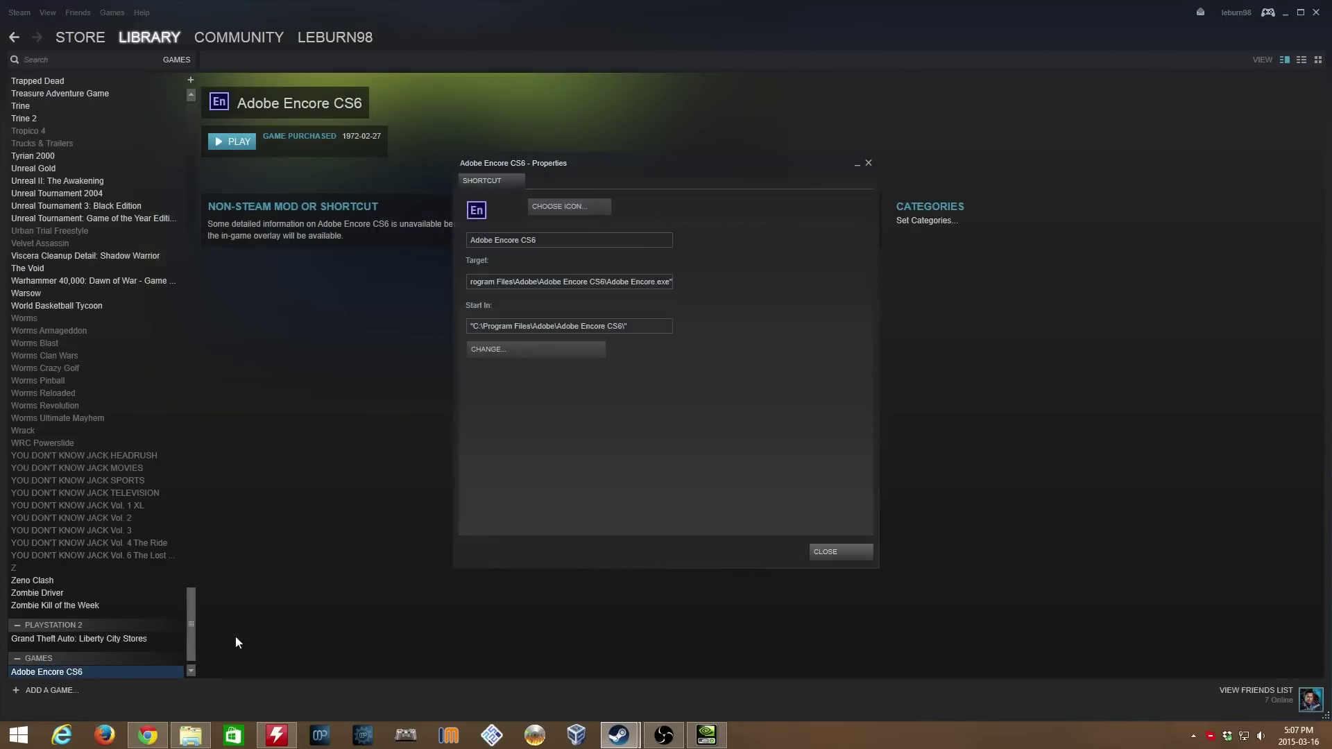
pyautogui.click(546, 239)
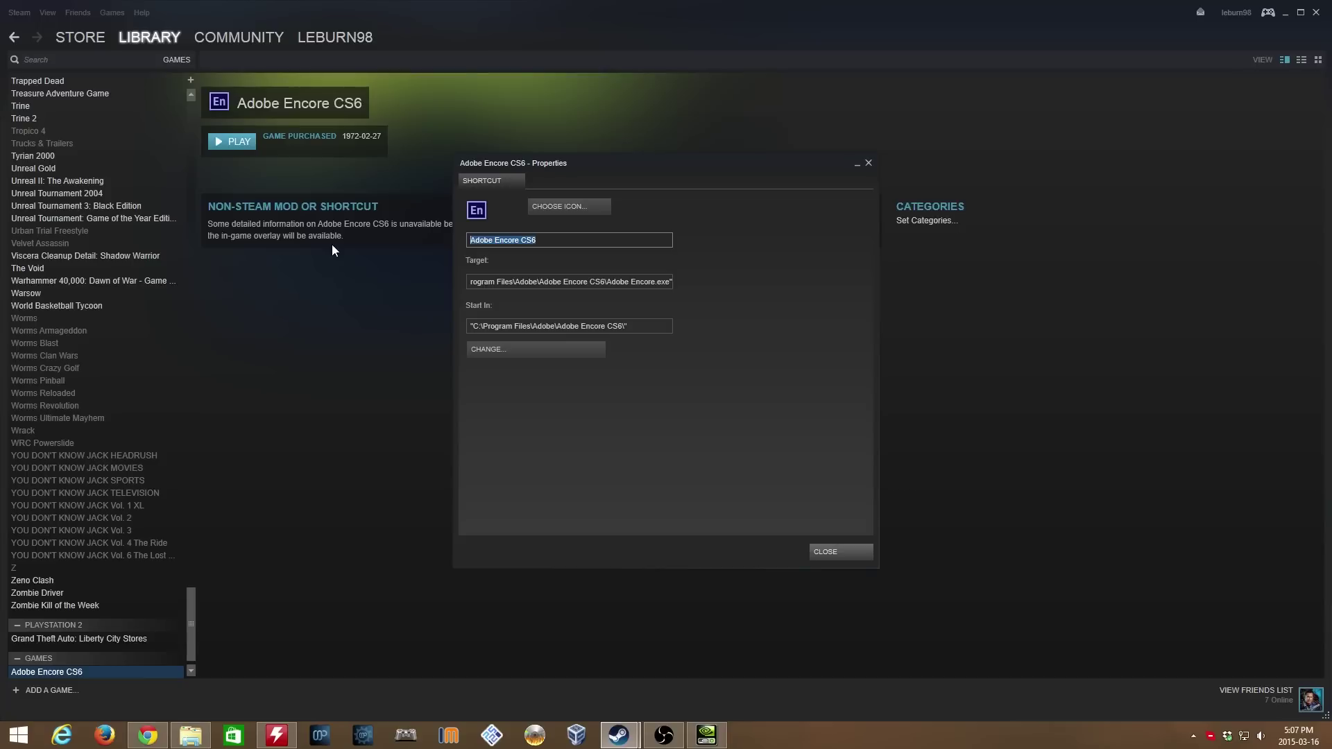
pyautogui.write('South Park: The Stick of True')
# Step: Copy the full path of the Windows PC folder from File Explorer
pyautogui.moveTo(628, 282); pyautogui.dragTo(384, 270)
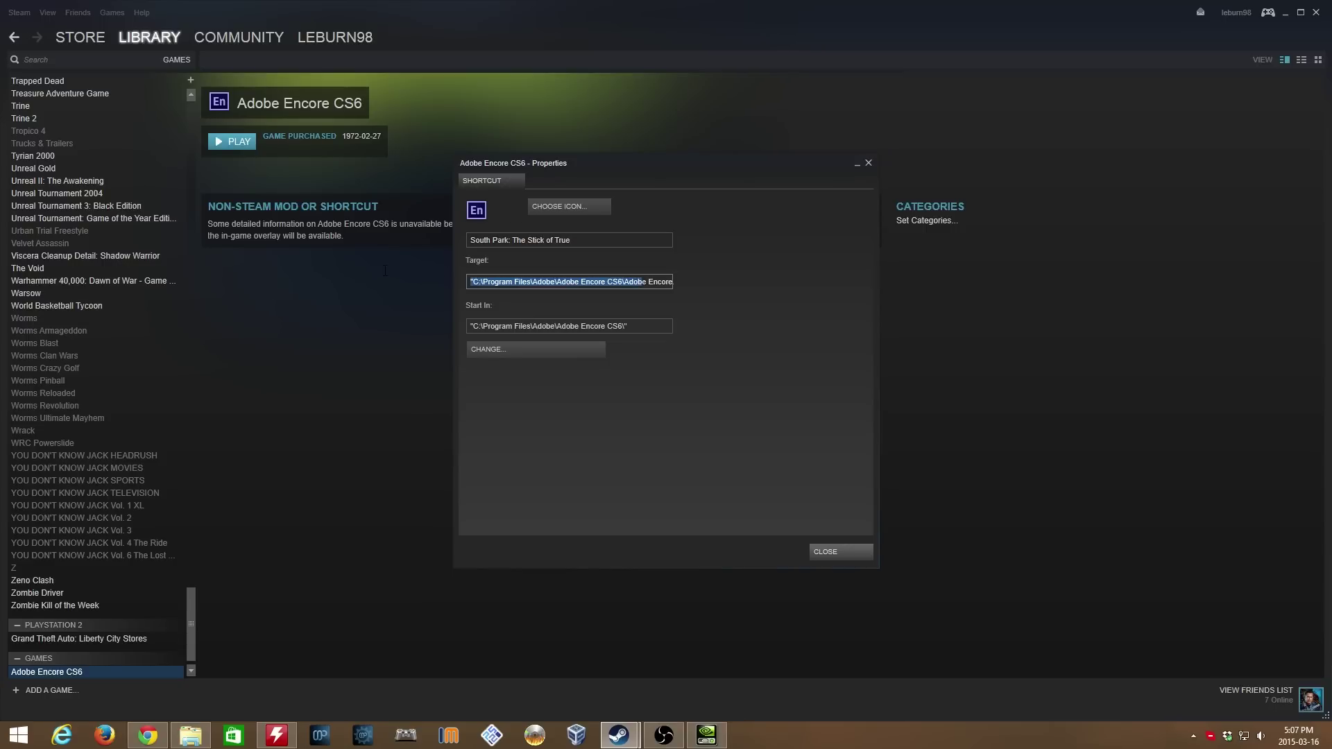
pyautogui.moveTo(620, 282); pyautogui.dragTo(654, 312)
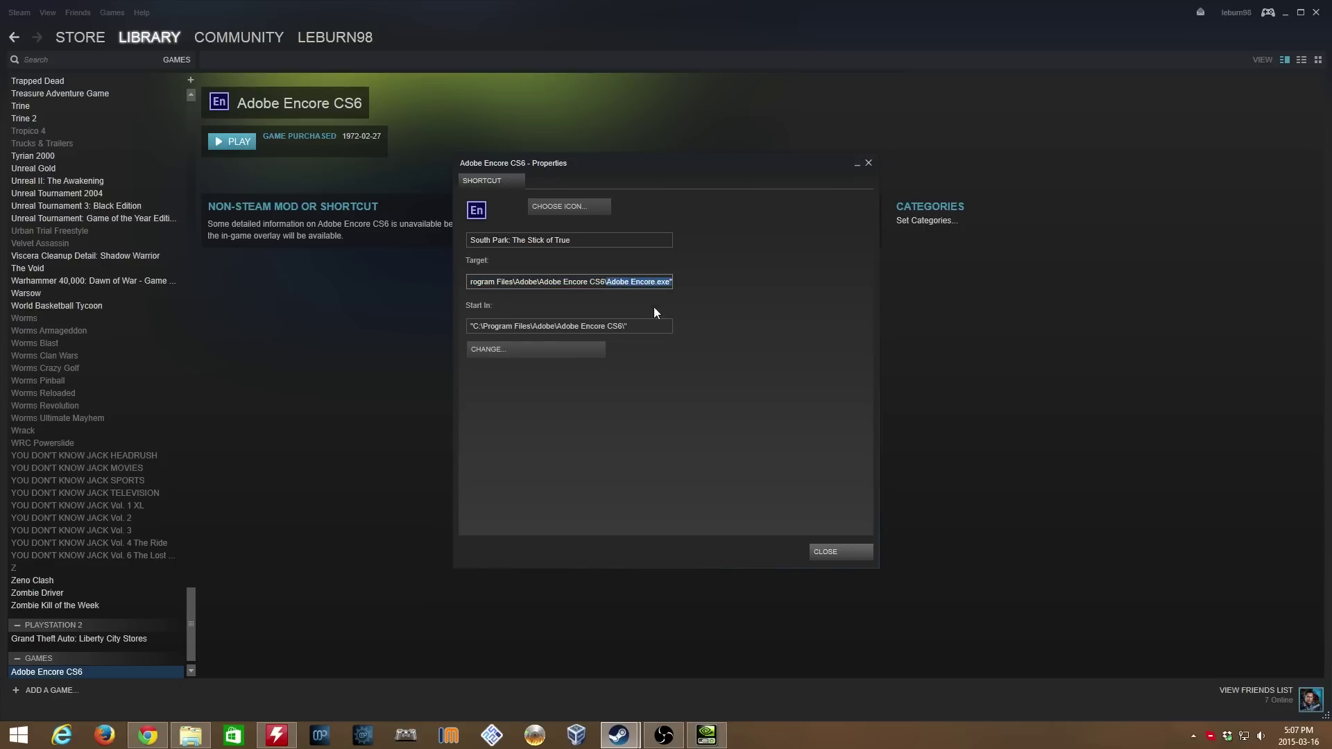
pyautogui.click(630, 326)
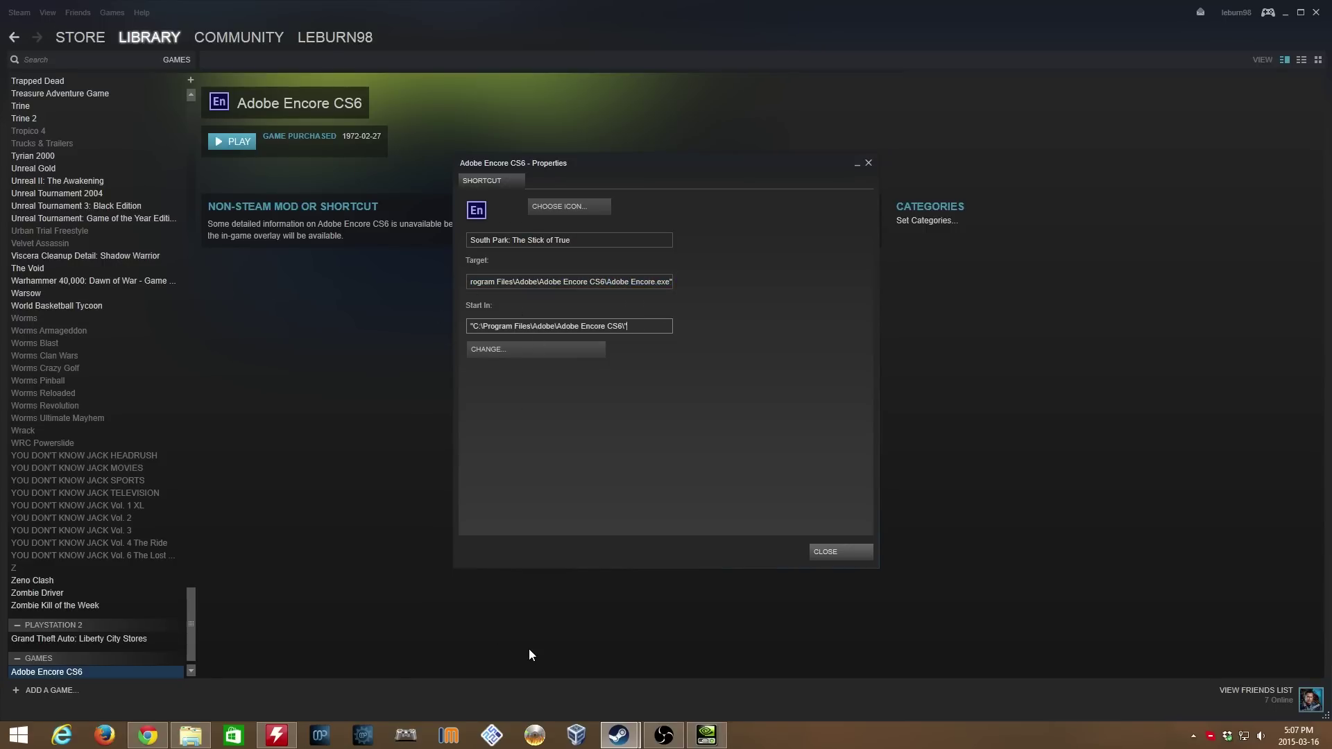
pyautogui.click(190, 735)
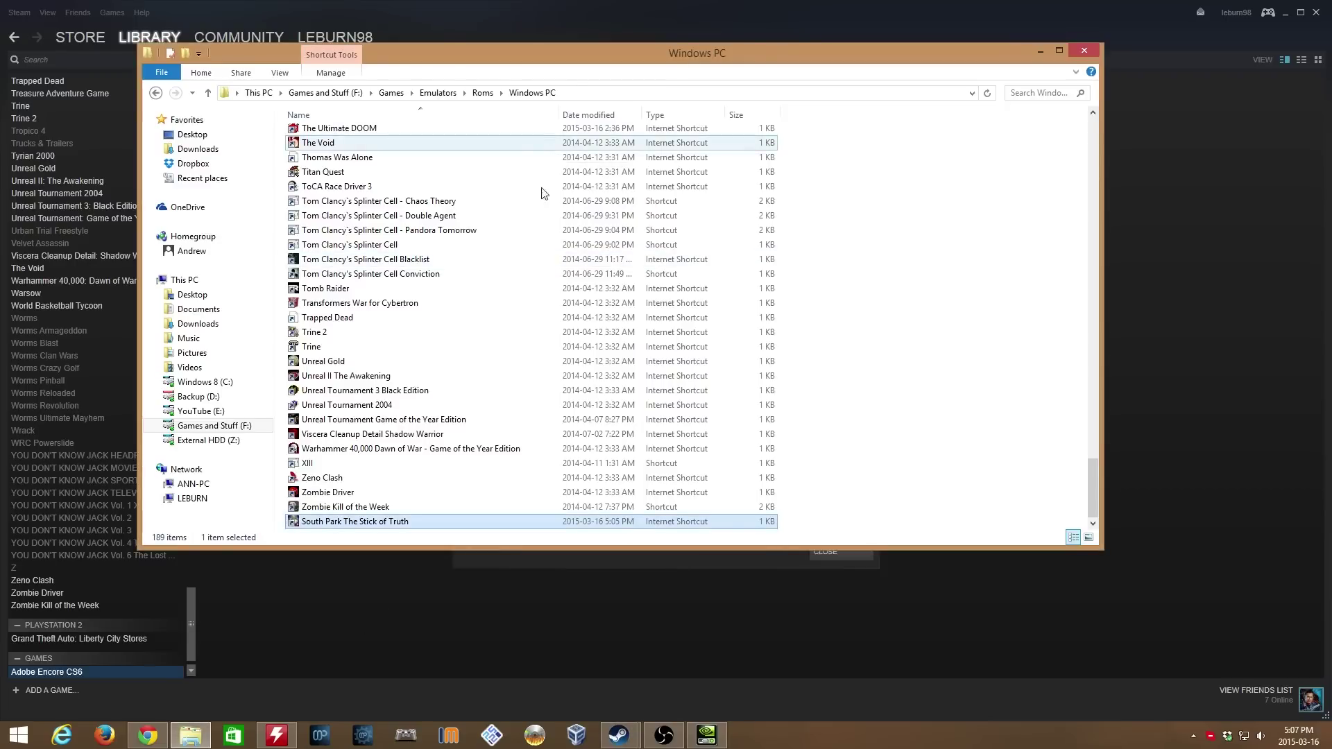
pyautogui.click(589, 93)
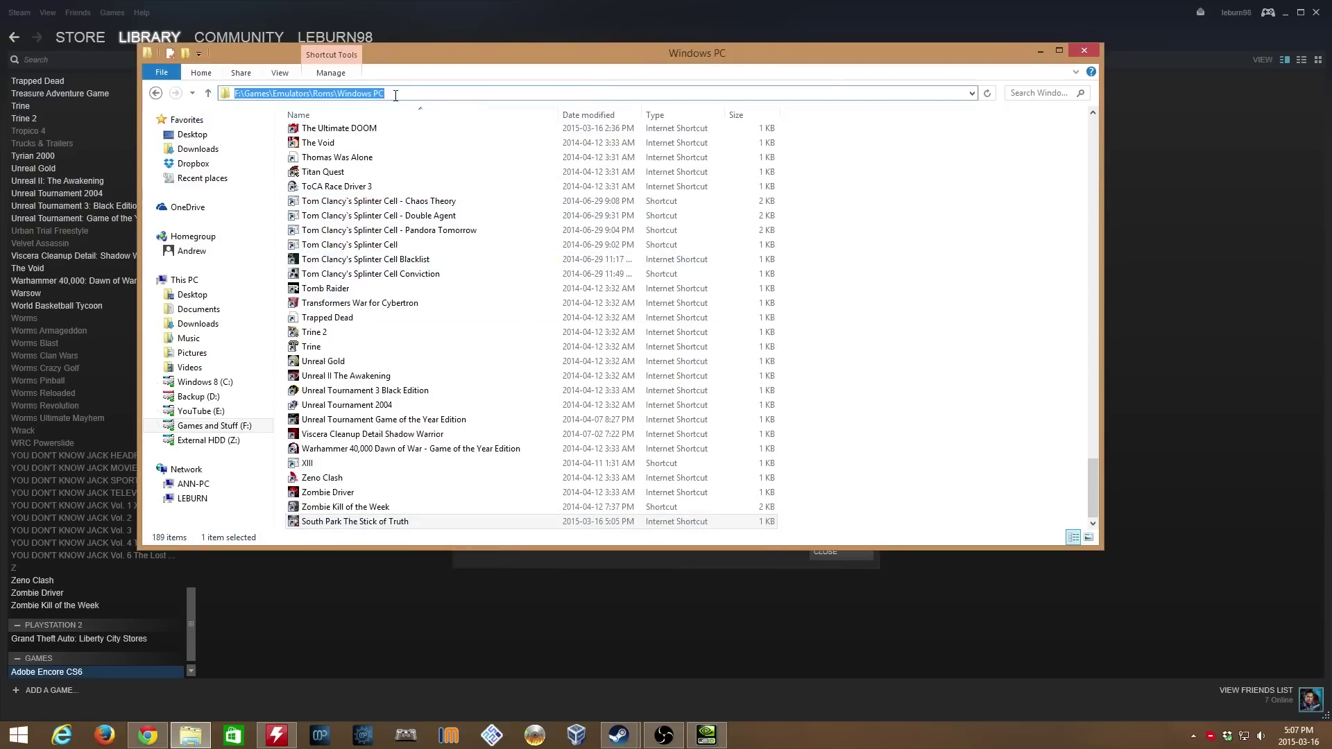
pyautogui.rightClick(351, 91)
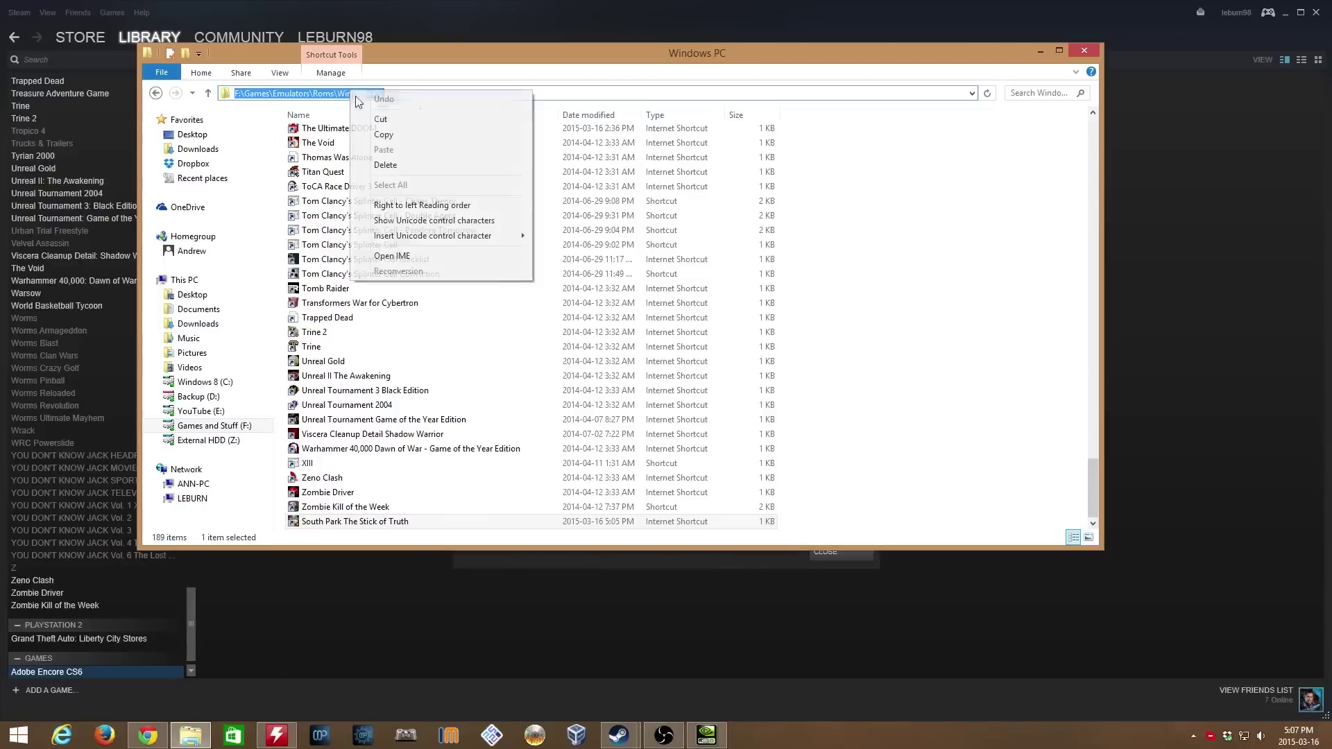
pyautogui.click(410, 135)
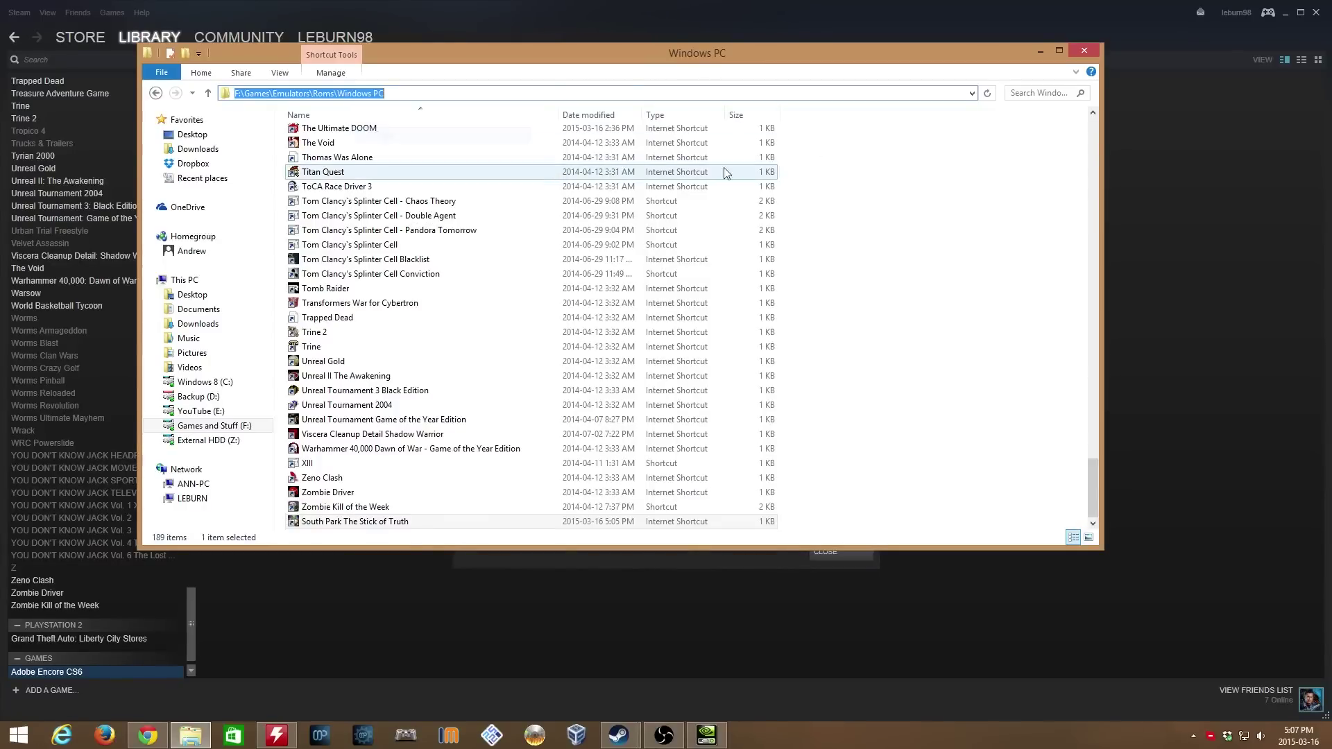
# Step: In the Steam entry's properties, replace the folder path in both Target and Start In with F:\Games\Emulators\Roms\Windows PC
pyautogui.click(535, 565)
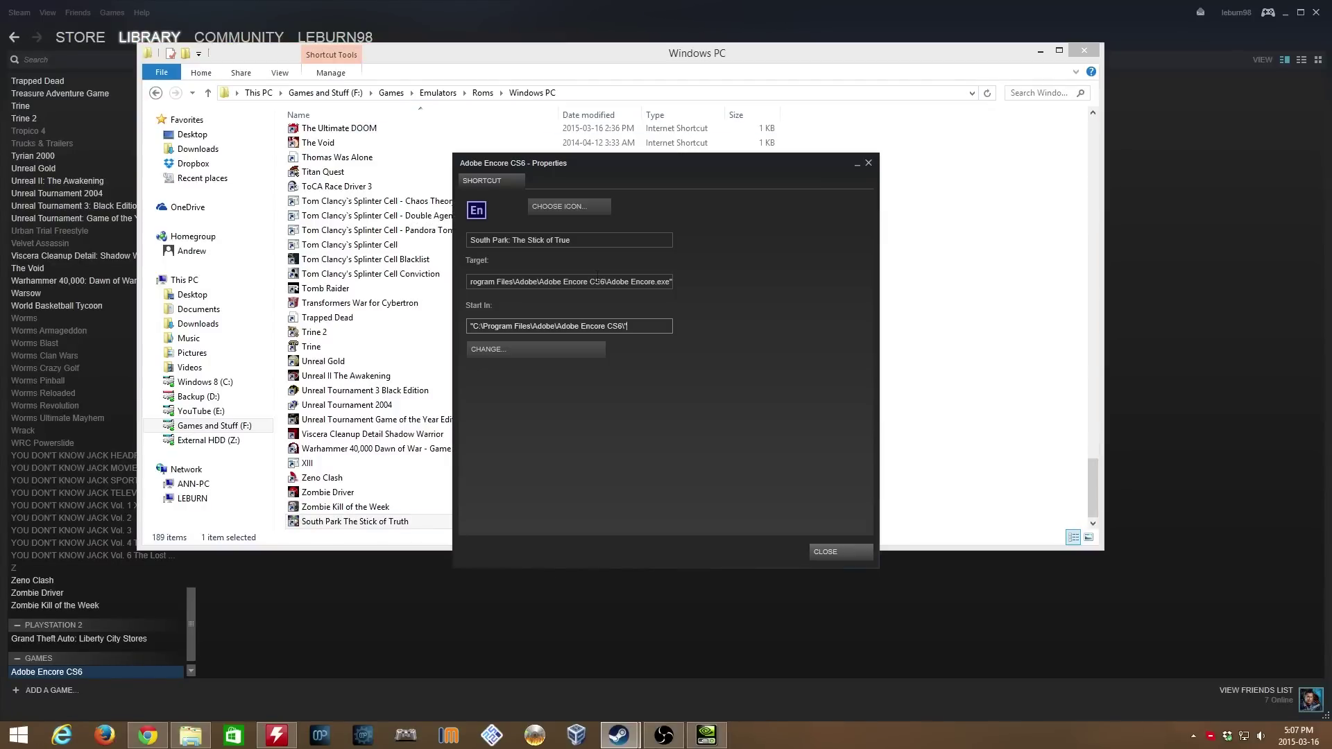
pyautogui.moveTo(605, 281); pyautogui.dragTo(471, 284)
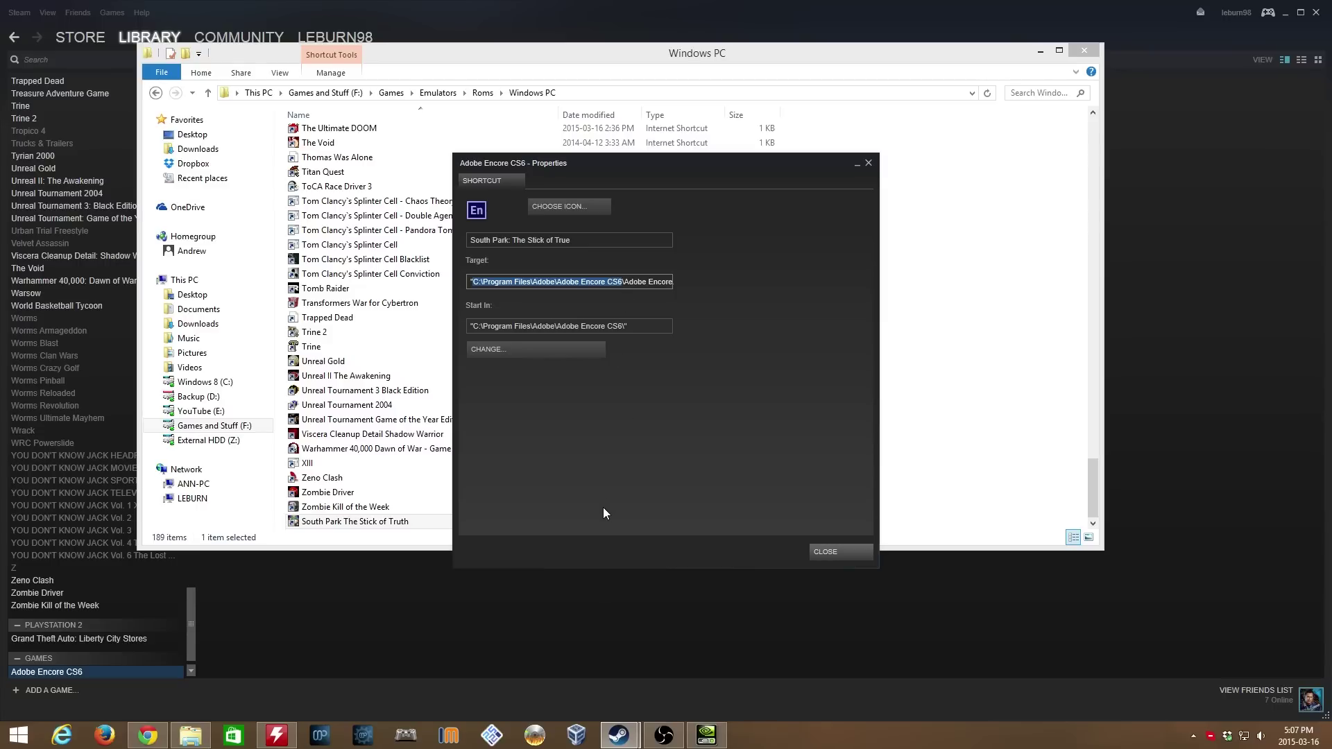
pyautogui.hotkey('ctrl', 'v')
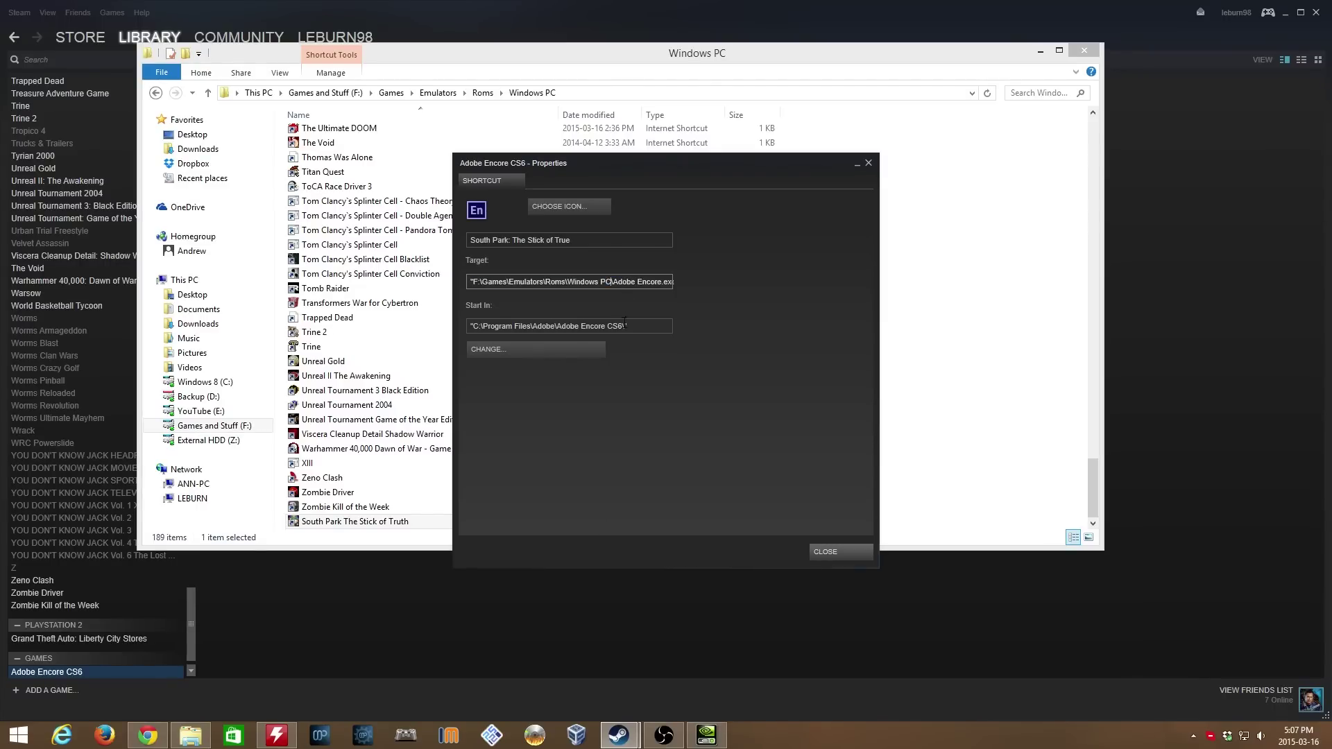
pyautogui.moveTo(621, 326); pyautogui.dragTo(472, 330)
pyautogui.hotkey('ctrl', 'v')
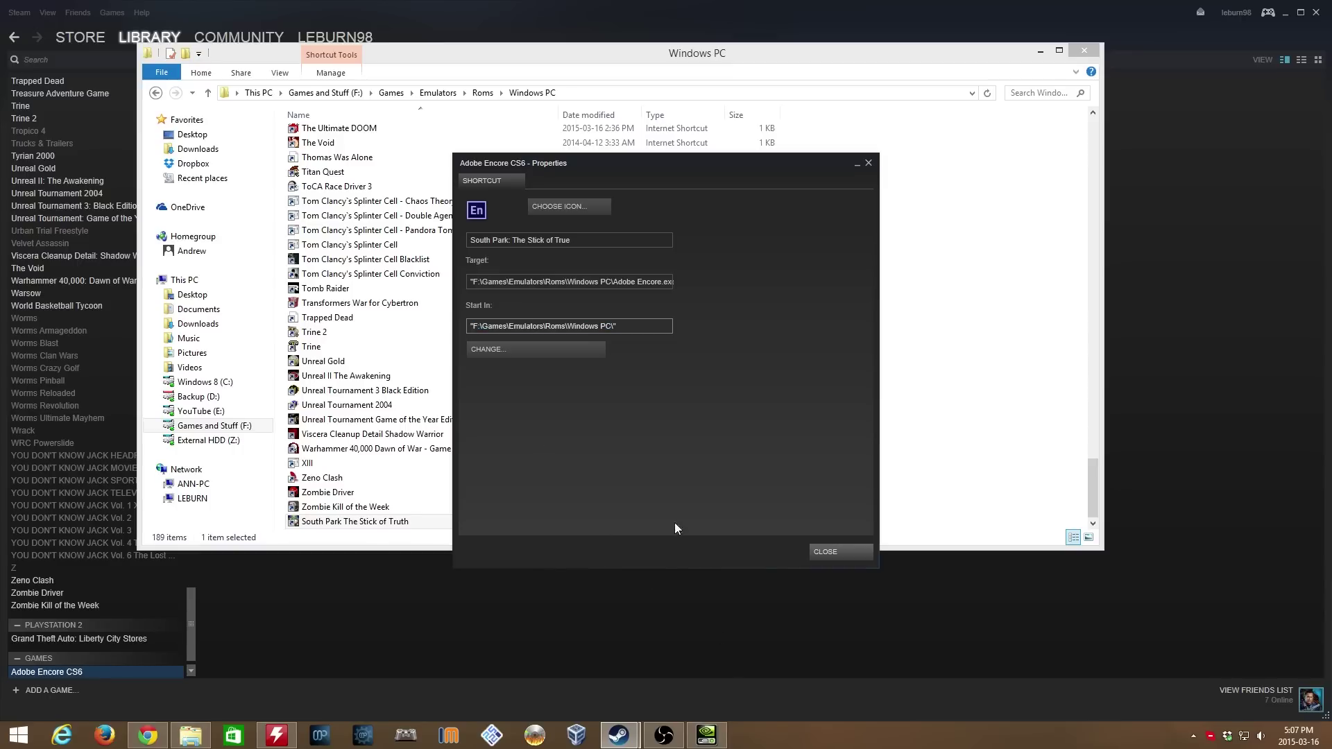
# Step: In the Windows PC folder, check where the South Park and Zombie Kill of the Week shortcuts point
pyautogui.moveTo(615, 282); pyautogui.dragTo(772, 319)
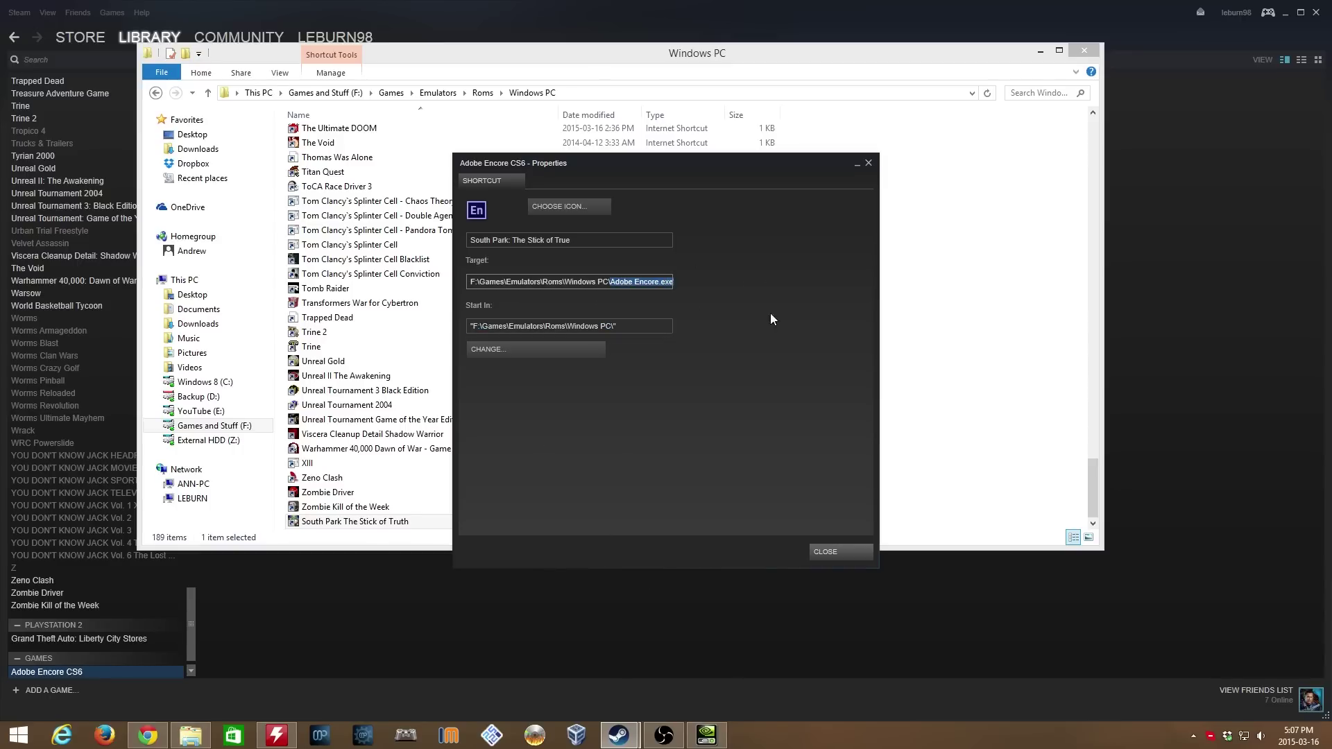
pyautogui.click(632, 283)
pyautogui.click(655, 56)
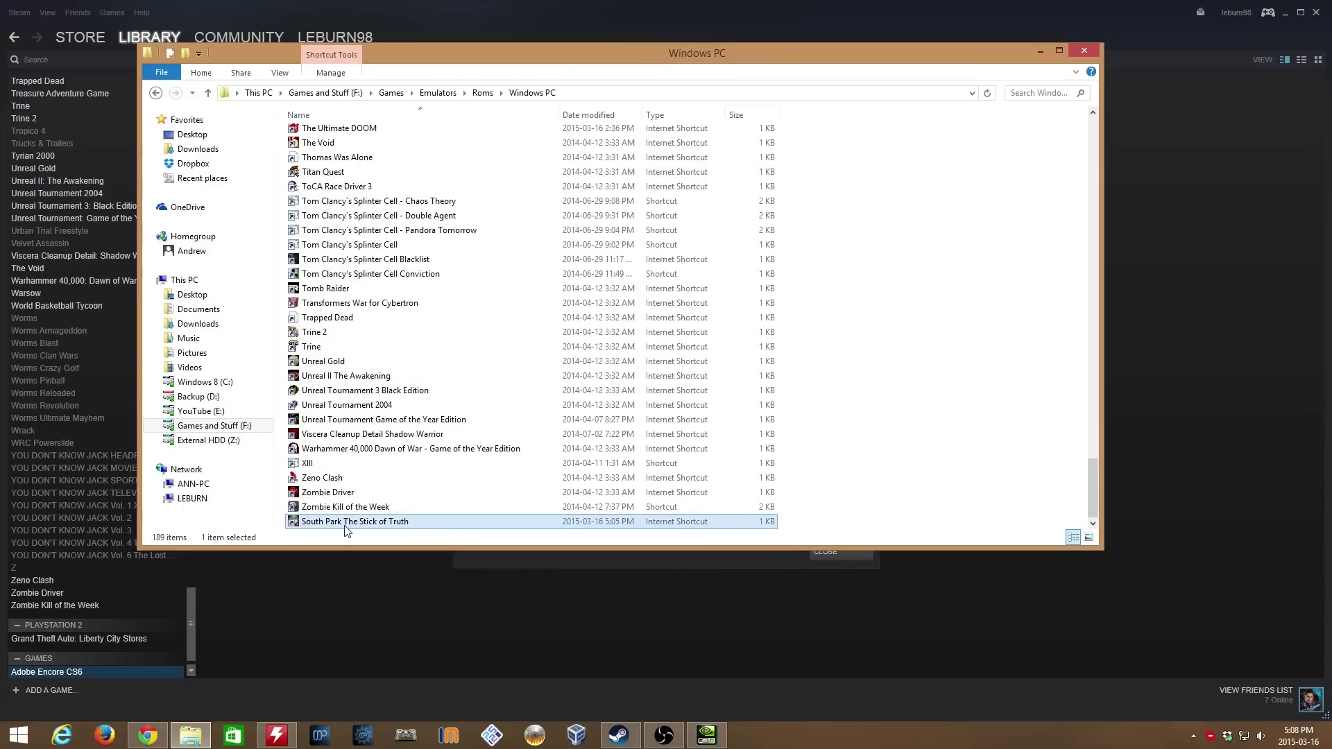
pyautogui.moveTo(356, 527)
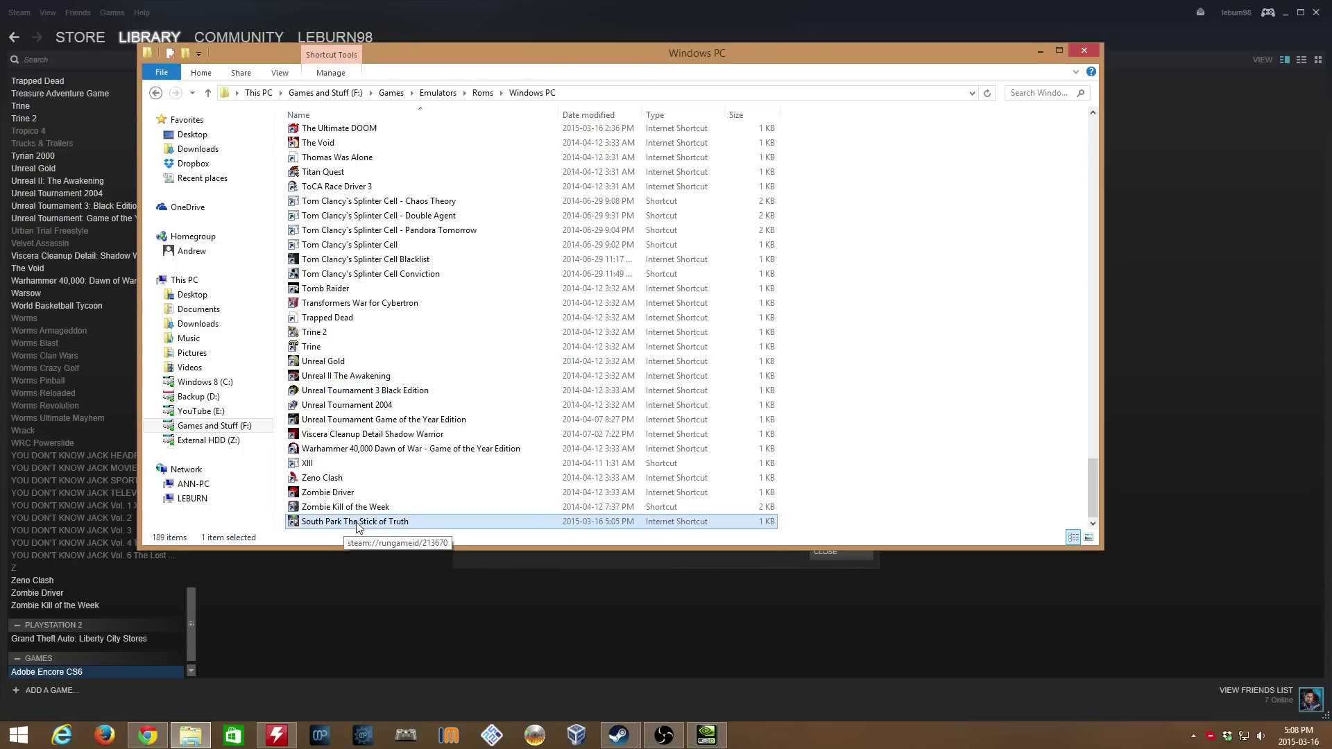
pyautogui.click(358, 509)
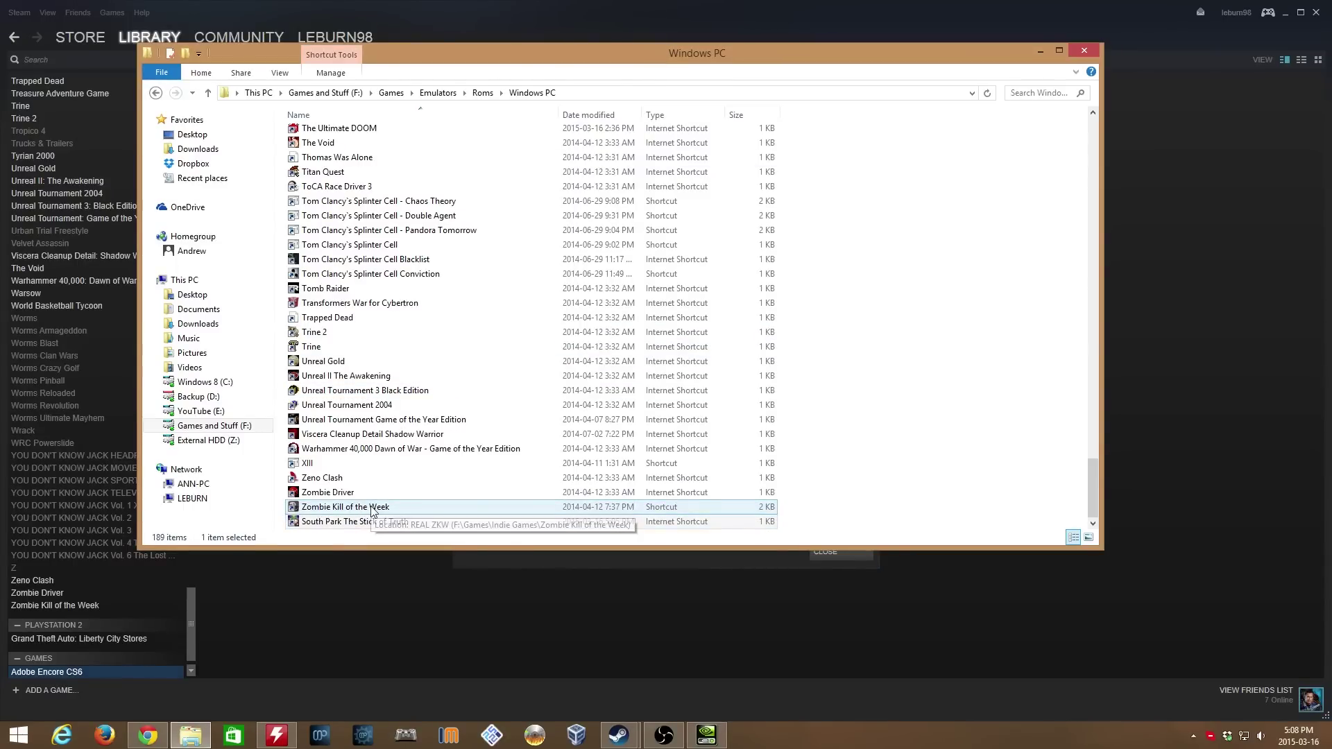
pyautogui.click(353, 525)
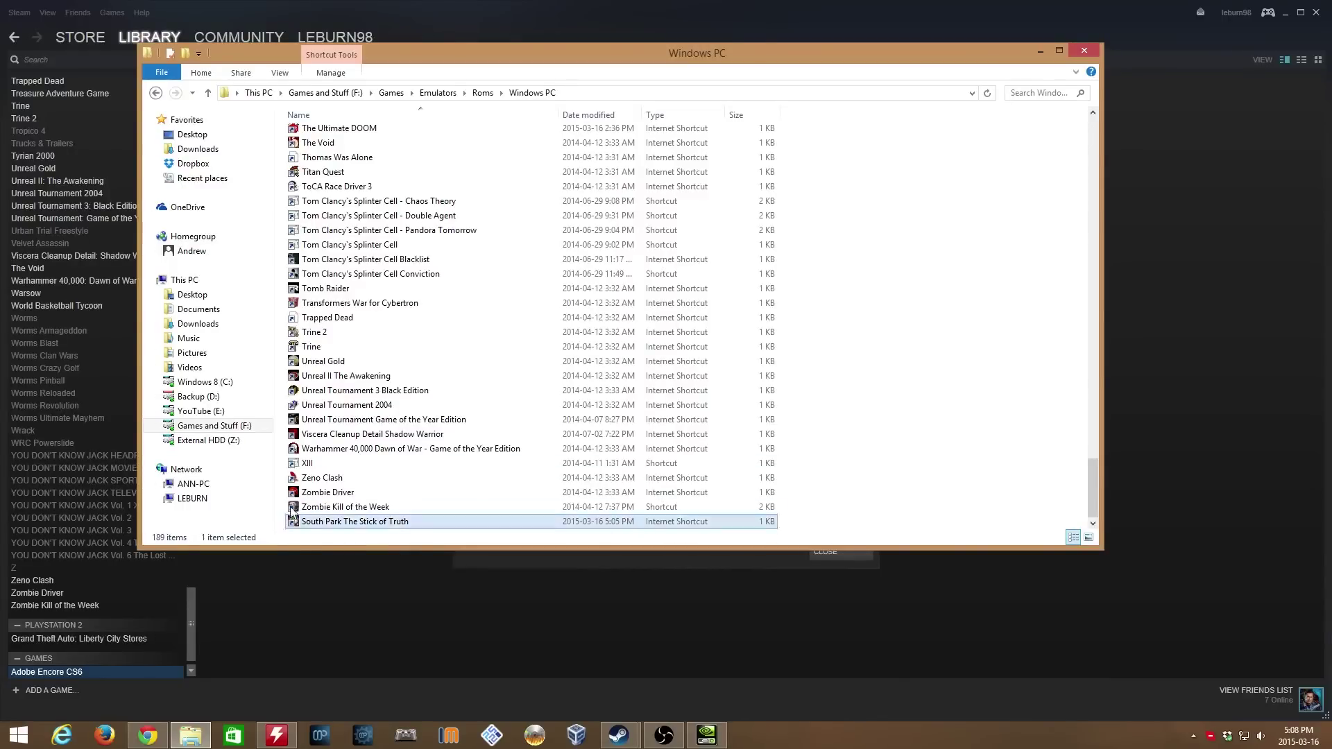
# Step: Check the file type and extension of the South Park The Stick of Truth shortcut in its properties
pyautogui.rightClick(348, 526)
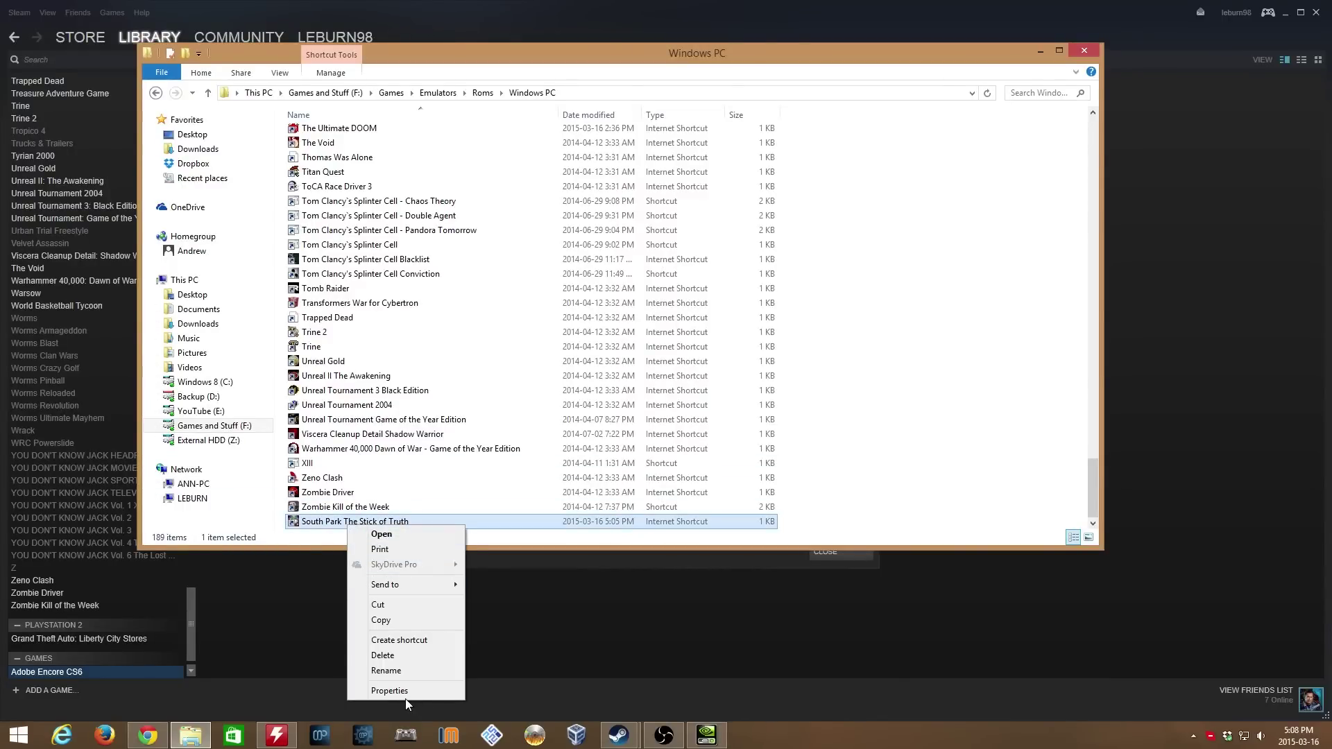
pyautogui.rightClick(326, 525)
pyautogui.click(368, 691)
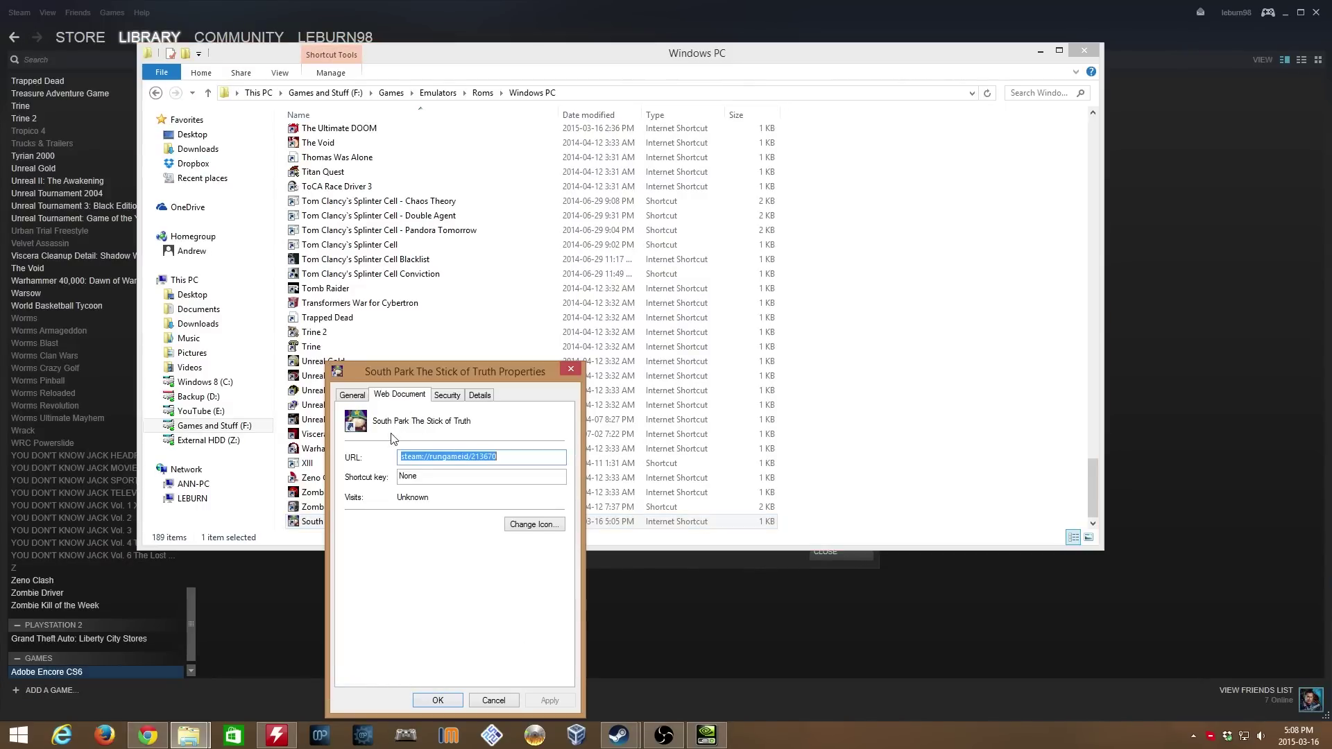
pyautogui.click(352, 396)
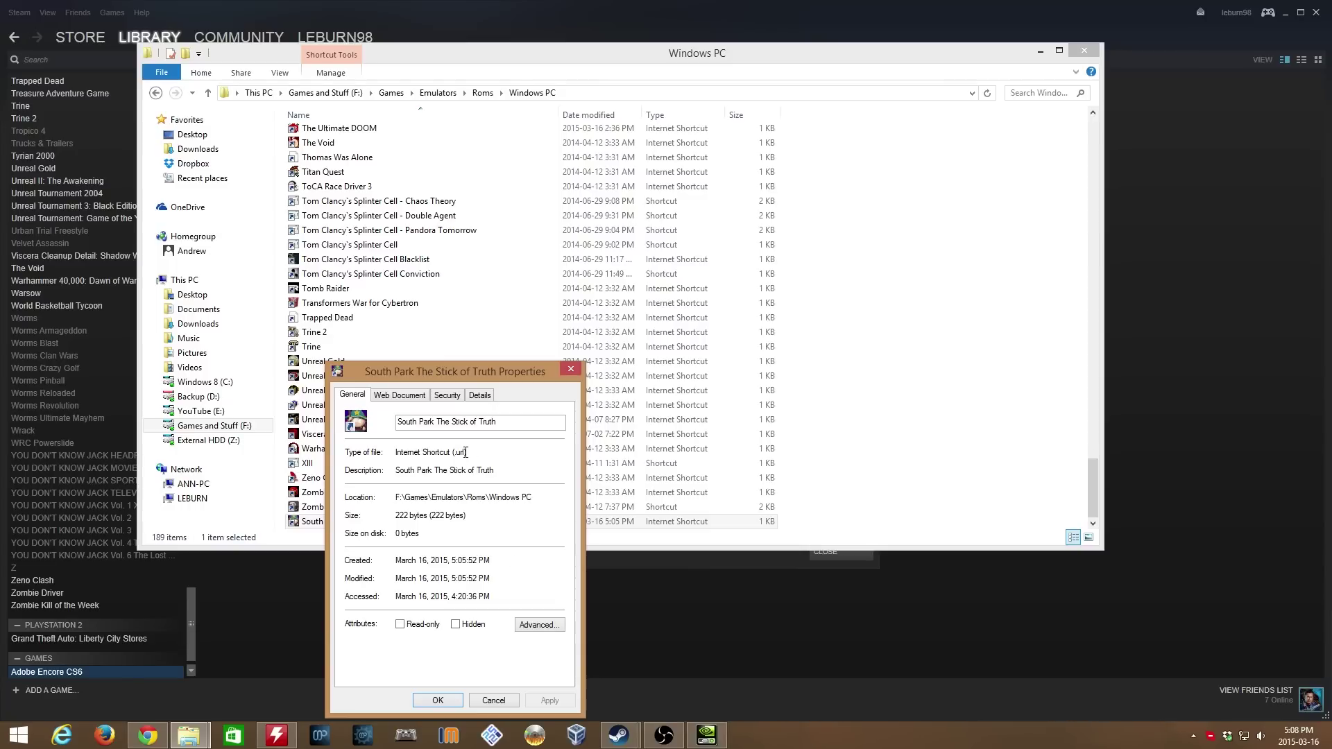
pyautogui.moveTo(466, 452); pyautogui.dragTo(455, 455)
pyautogui.press('Right')
pyautogui.click(493, 701)
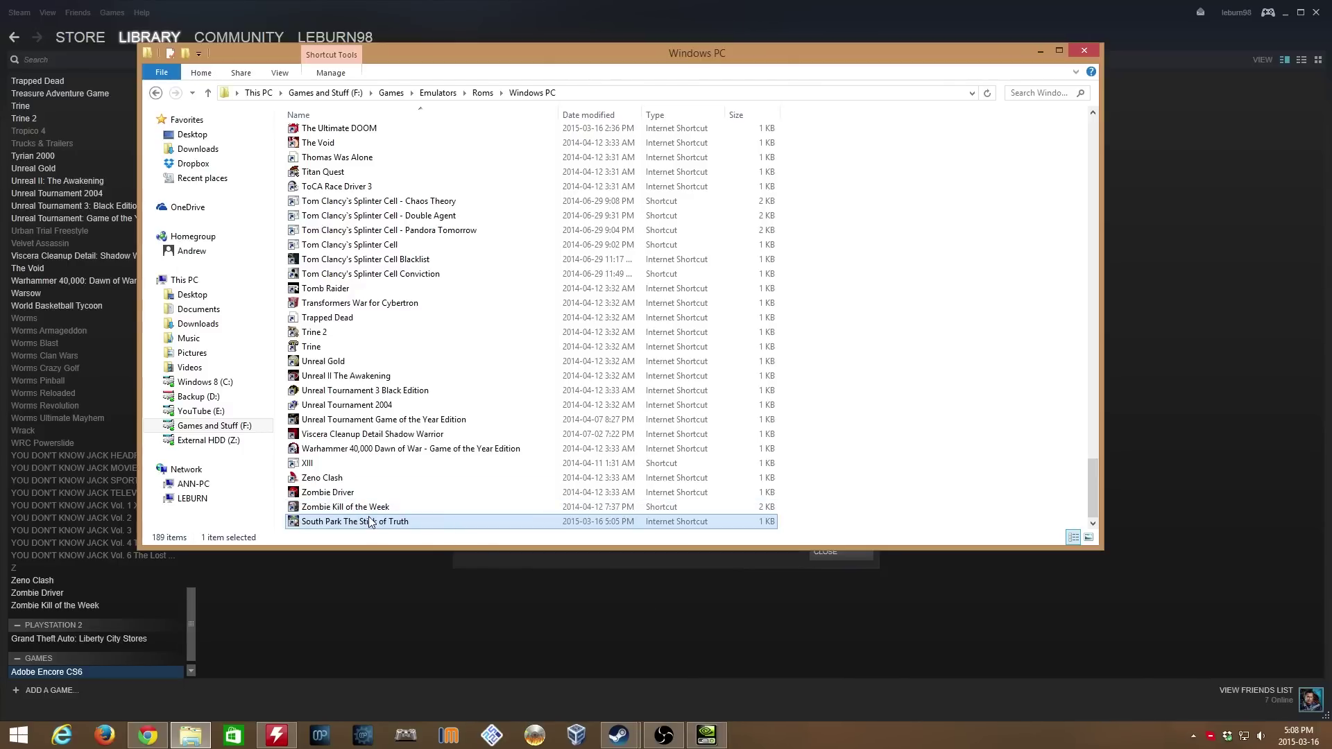
# Step: Copy the South Park The Stick of Truth shortcut's file name and paste it over Adobe Encore in the Steam entry's Target
pyautogui.press('F2')
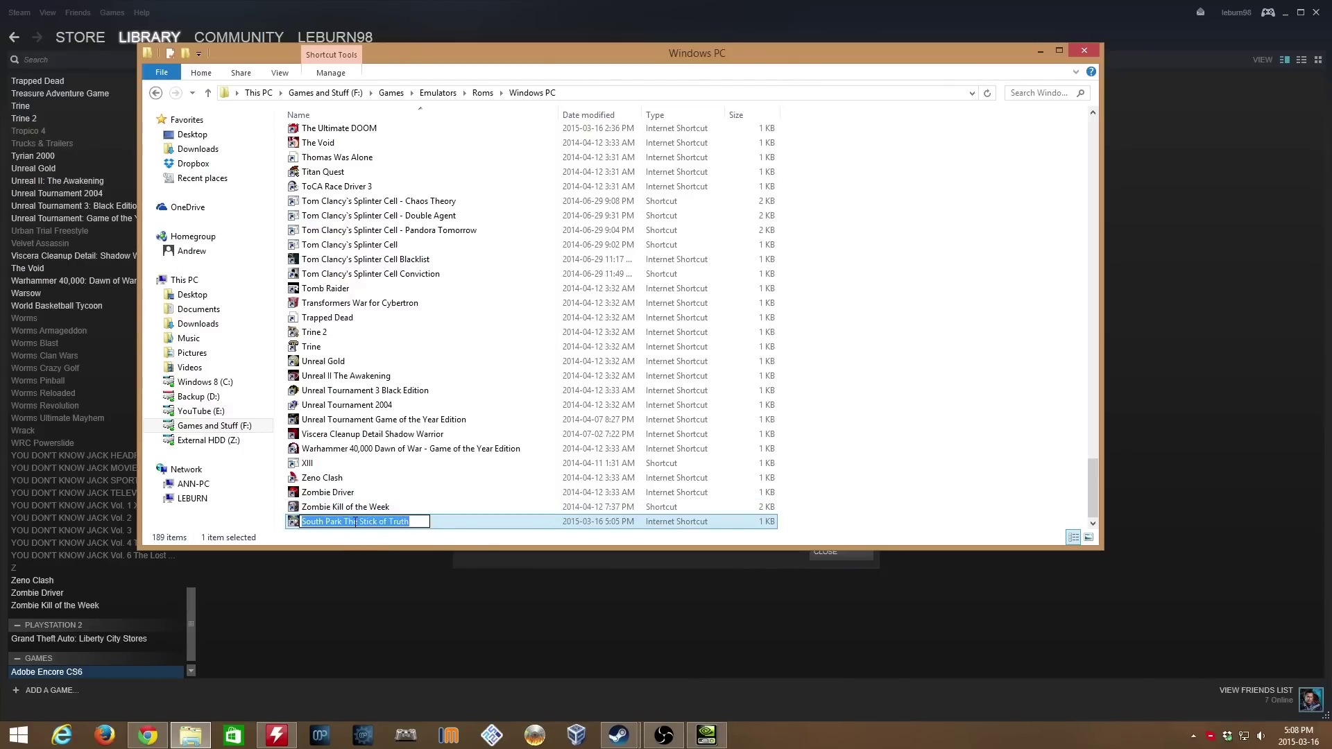
pyautogui.rightClick(354, 522)
pyautogui.click(397, 569)
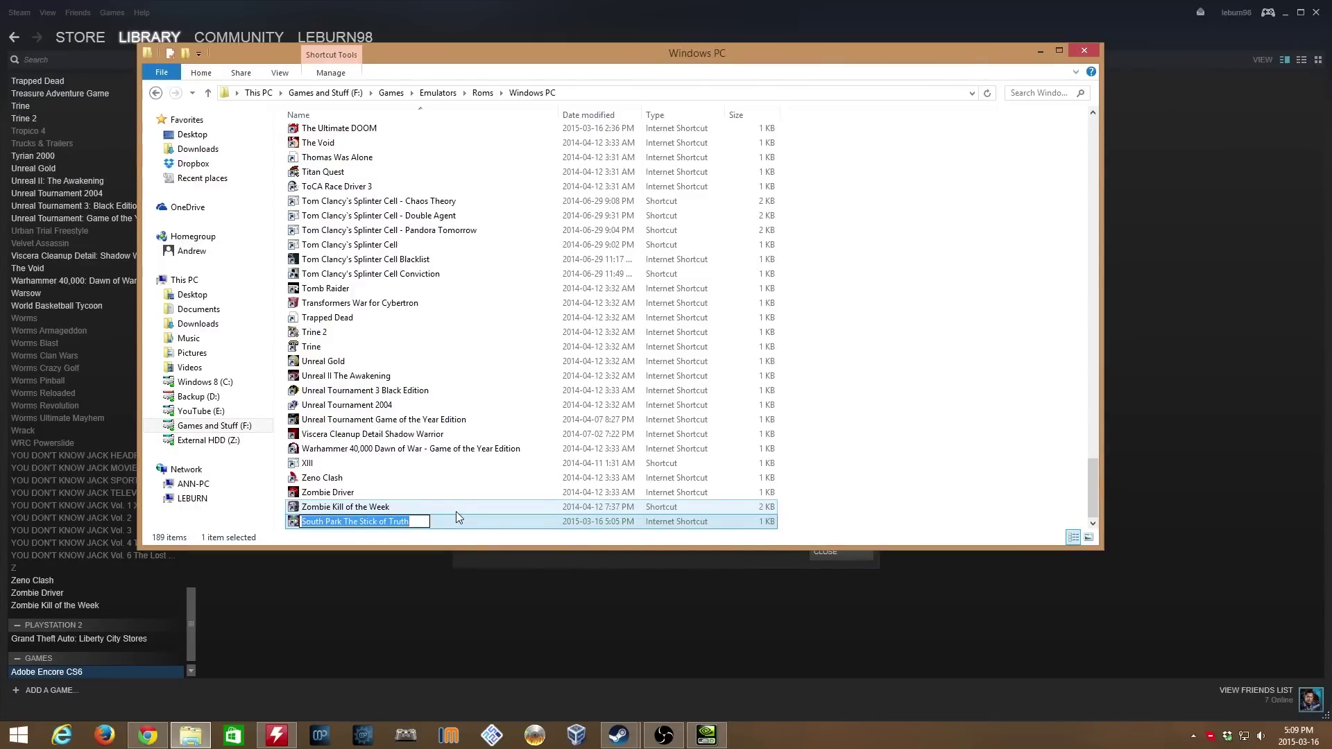
pyautogui.click(726, 567)
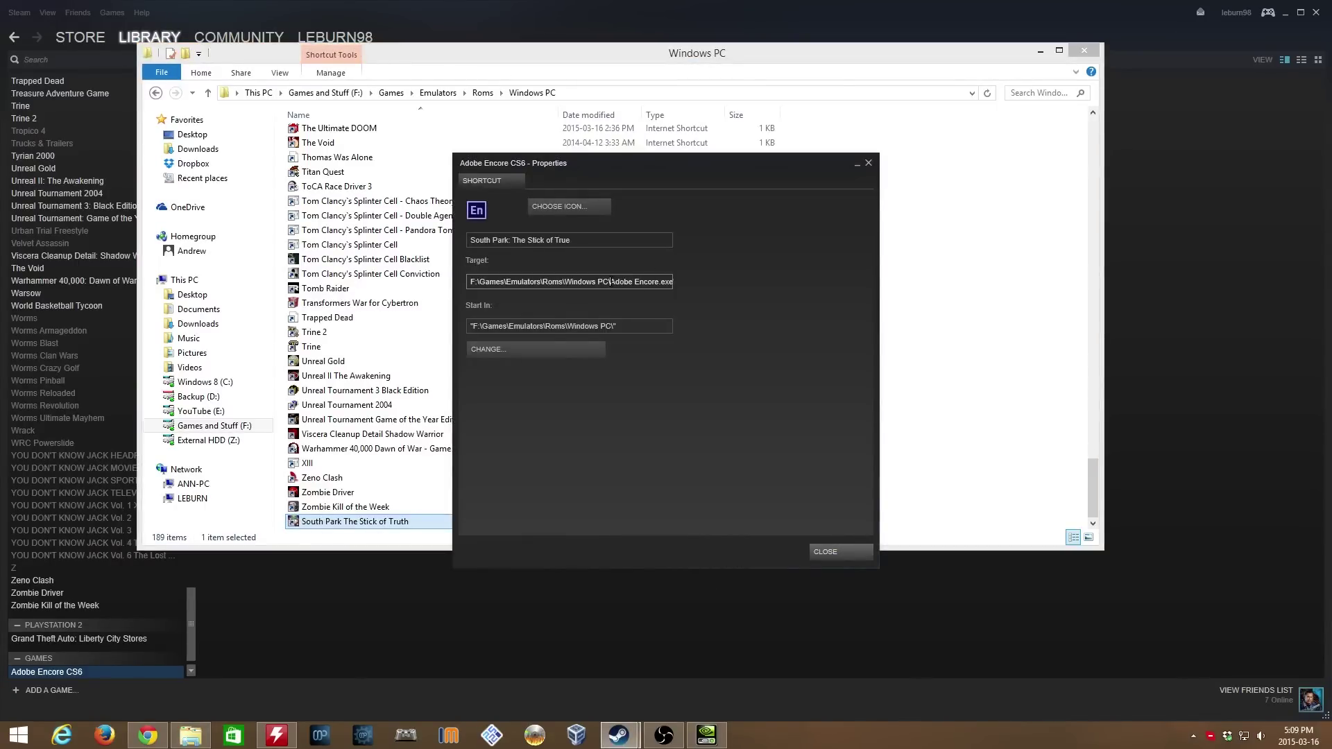
pyautogui.moveTo(610, 282); pyautogui.dragTo(658, 284)
pyautogui.rightClick(641, 281)
pyautogui.click(667, 319)
# Step: Set the file extension at the end of the Target path to url and close the entry's properties
pyautogui.moveTo(628, 282); pyautogui.dragTo(847, 295)
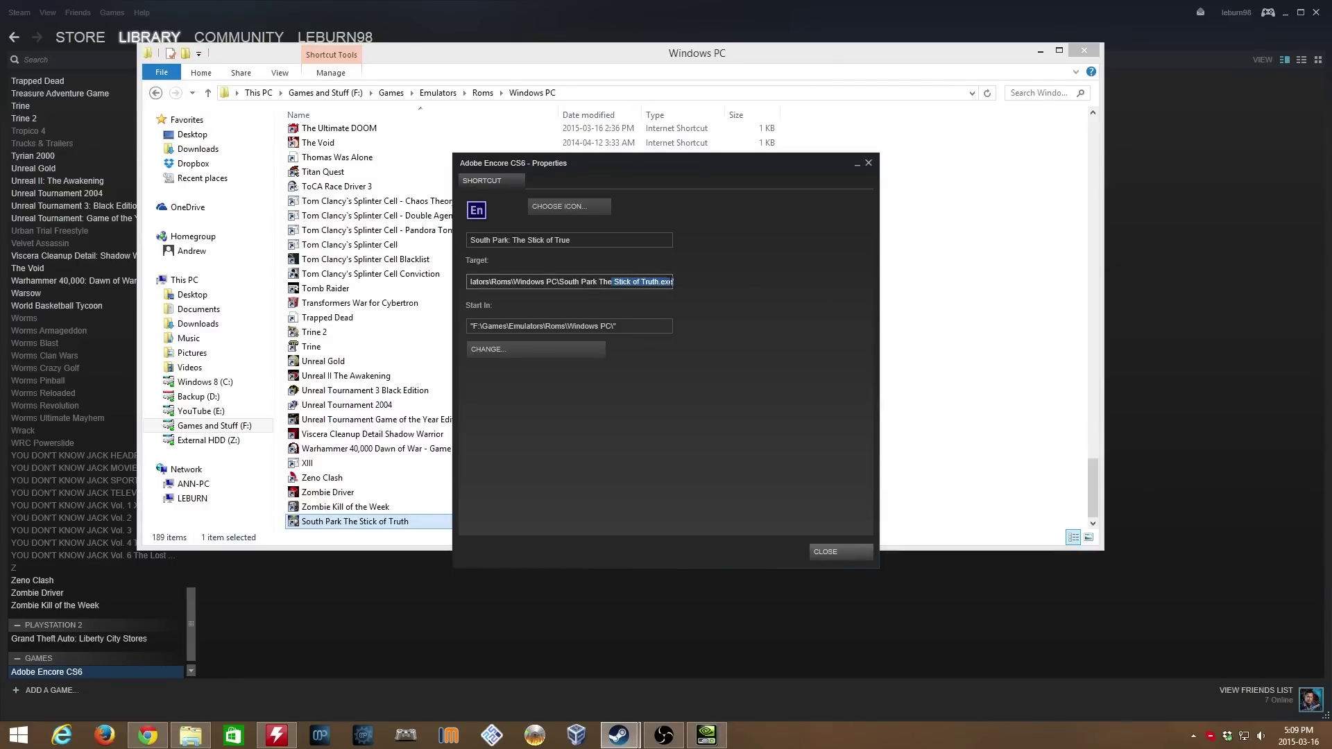
pyautogui.click(664, 282)
pyautogui.moveTo(662, 281); pyautogui.dragTo(699, 300)
pyautogui.write('url')
pyautogui.click(847, 552)
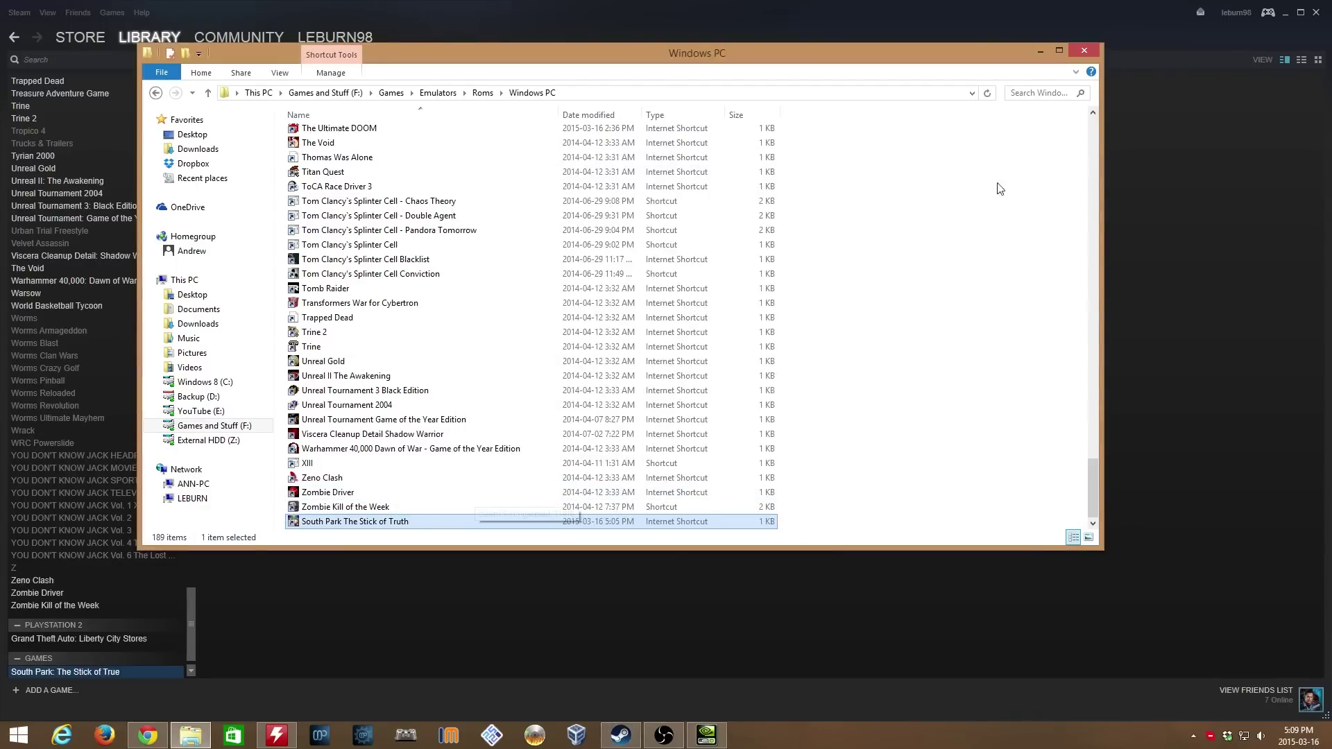
# Step: Return to the Steam library and correct the non-Steam entry's name to "South Park: The Stick of Truth" in its properties
pyautogui.click(1039, 52)
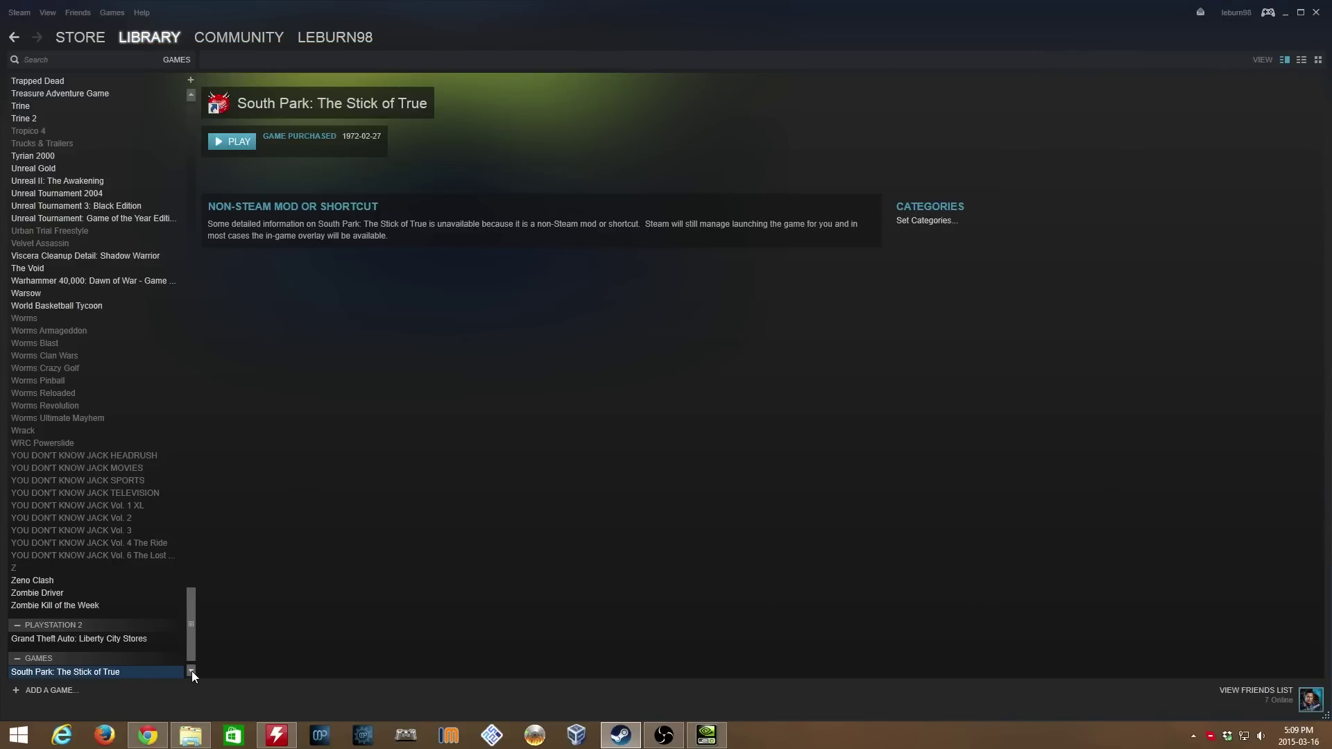
pyautogui.rightClick(111, 673)
pyautogui.click(134, 634)
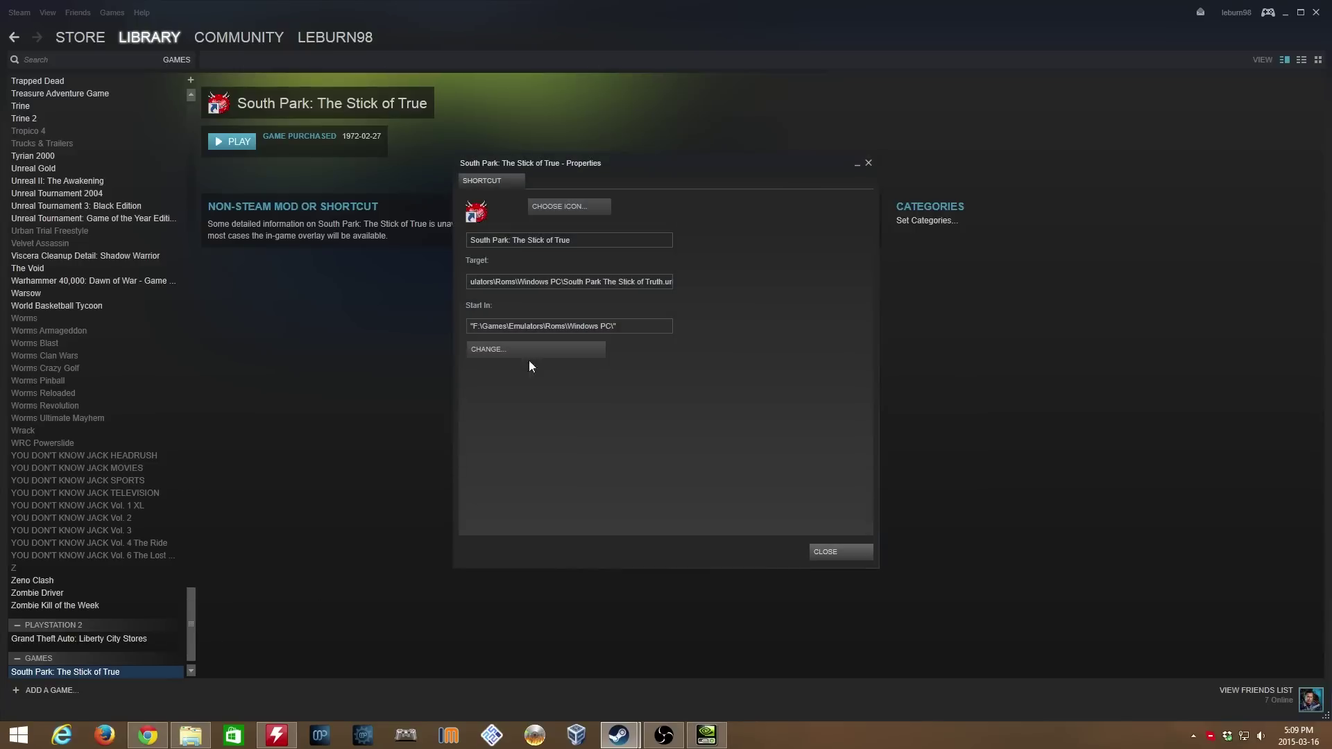
pyautogui.click(566, 245)
pyautogui.press('BackSpace')
pyautogui.write('th')
pyautogui.click(837, 552)
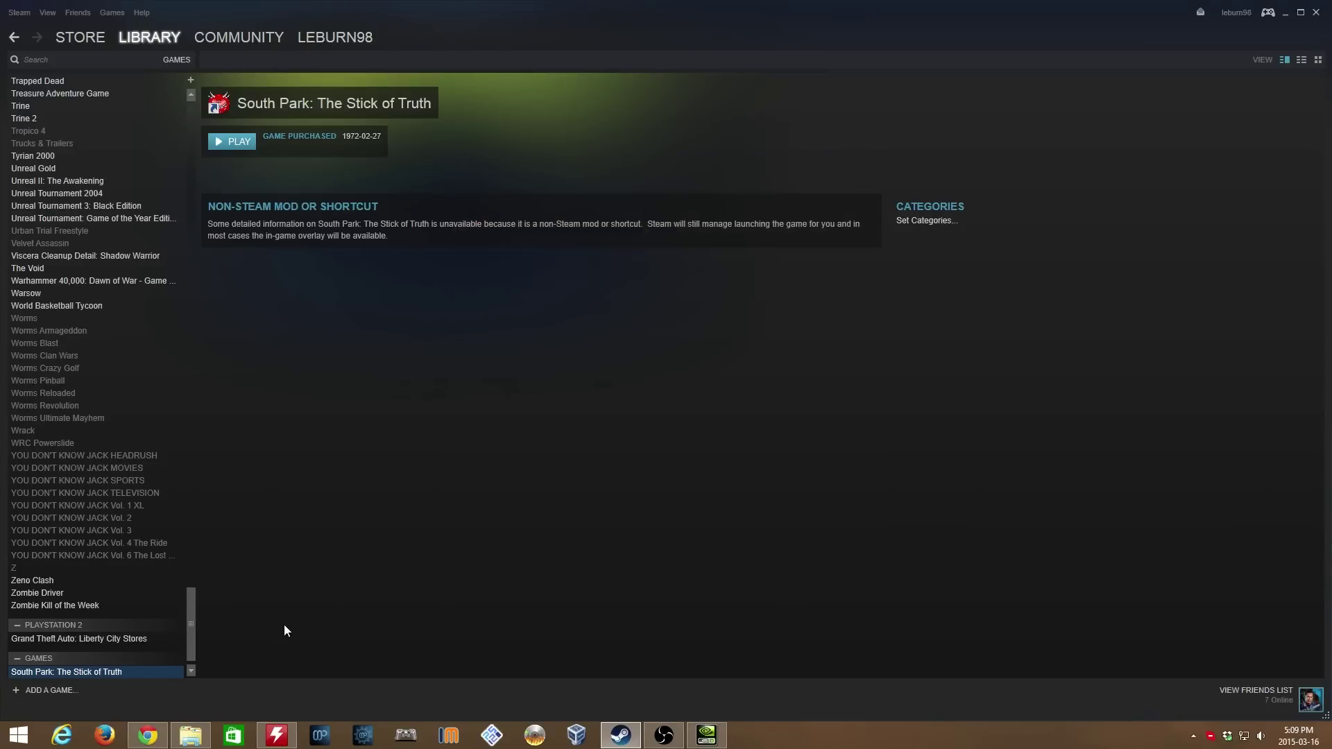
# Step: Assign the non-Steam South Park: The Stick of Truth entry to the PC category
pyautogui.rightClick(93, 671)
pyautogui.click(131, 659)
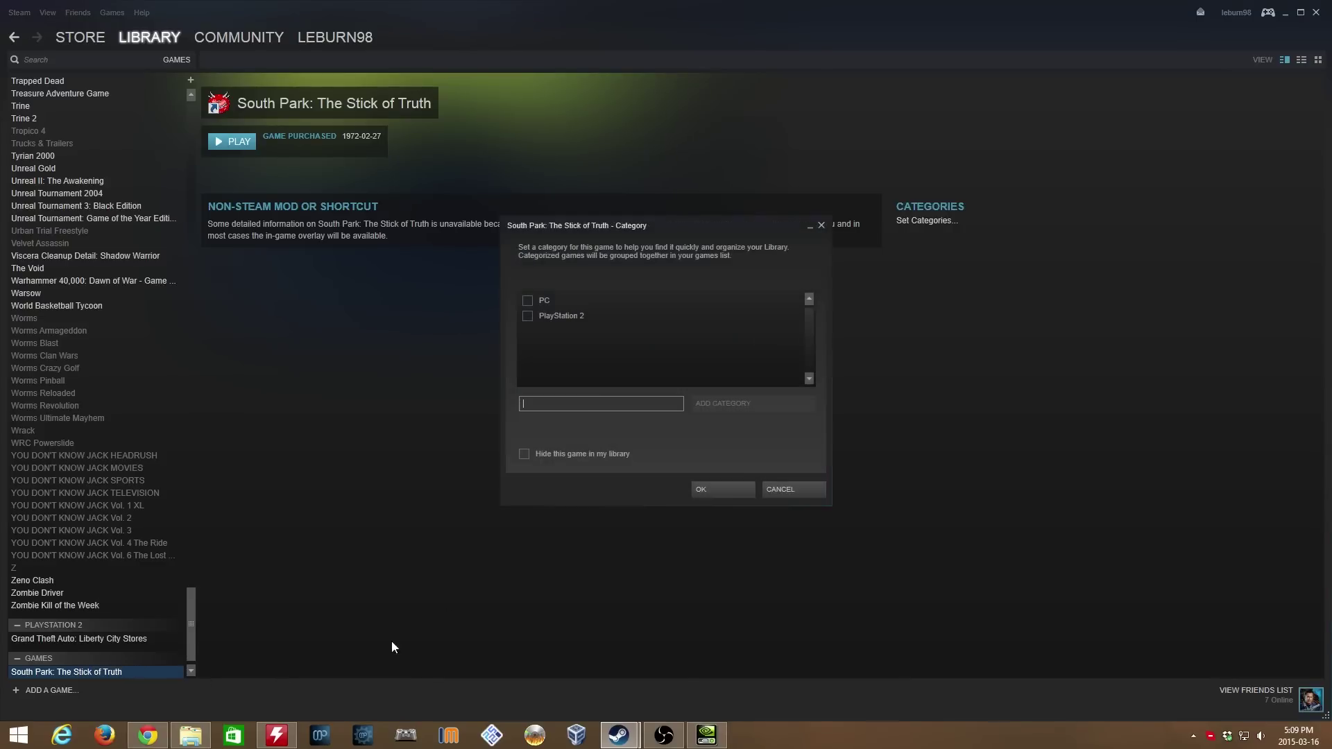
pyautogui.click(527, 300)
pyautogui.click(709, 490)
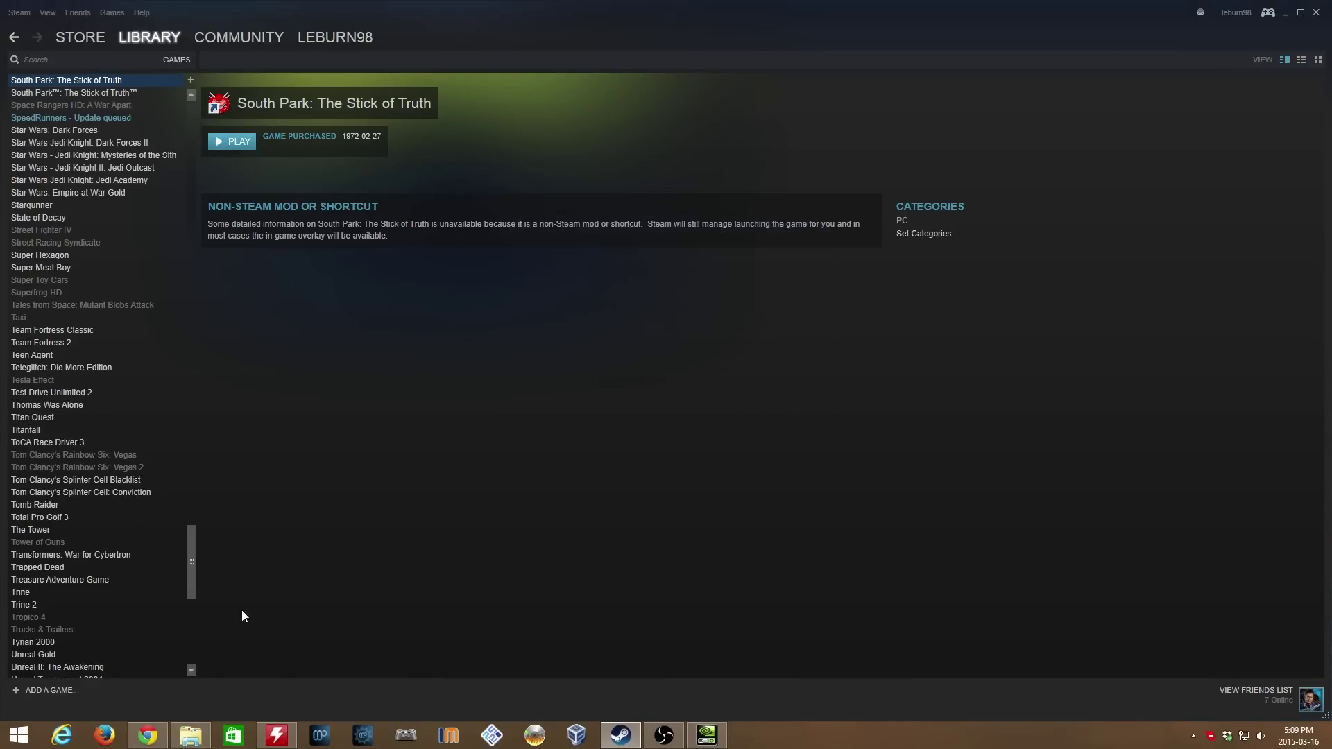
# Step: Hide the original South Park™: The Stick of Truth™ game from the library through its category settings
pyautogui.moveTo(194, 559); pyautogui.dragTo(194, 506)
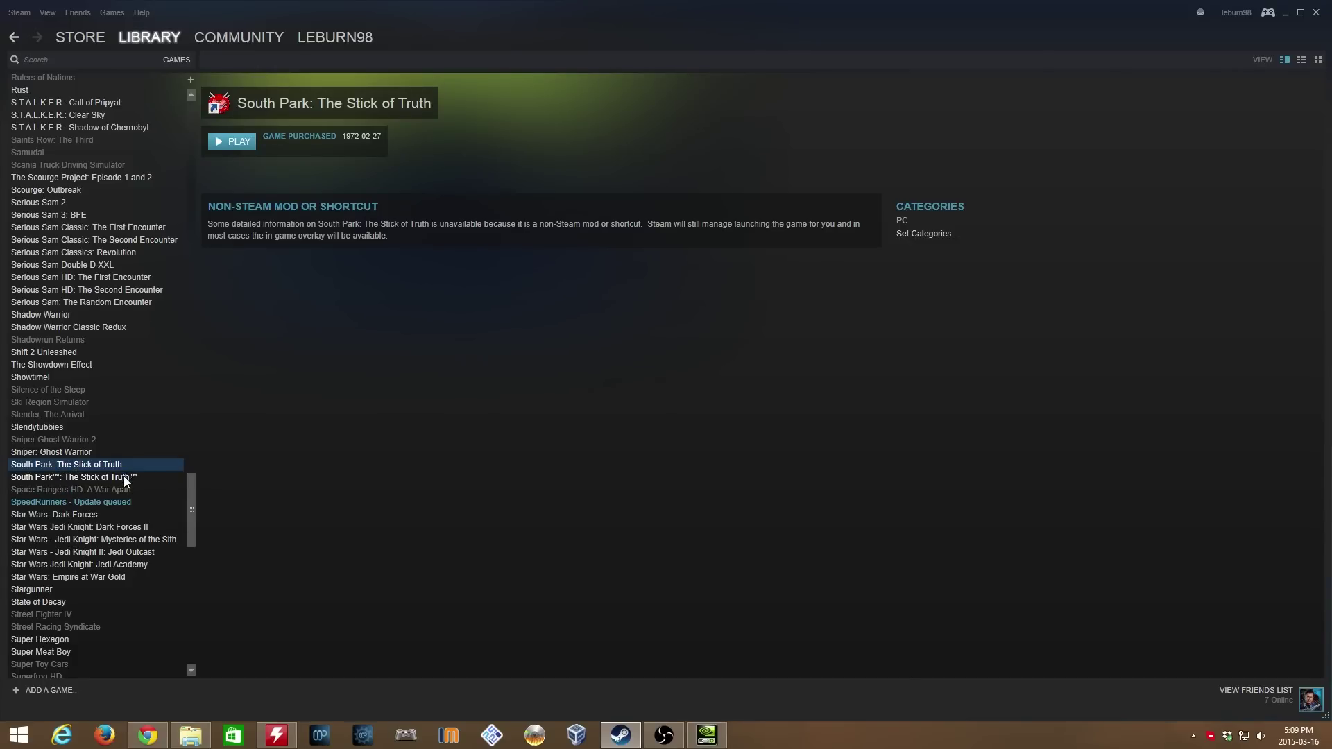
pyautogui.click(86, 476)
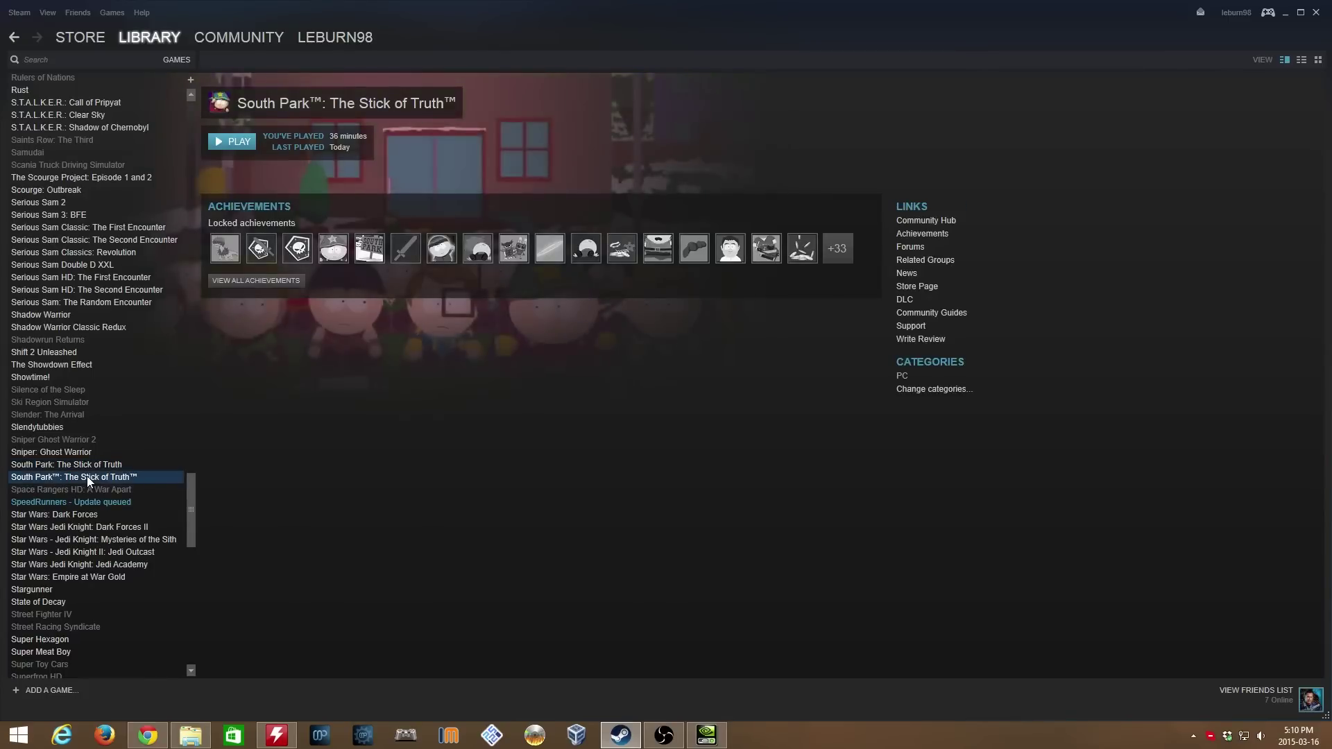
pyautogui.rightClick(101, 476)
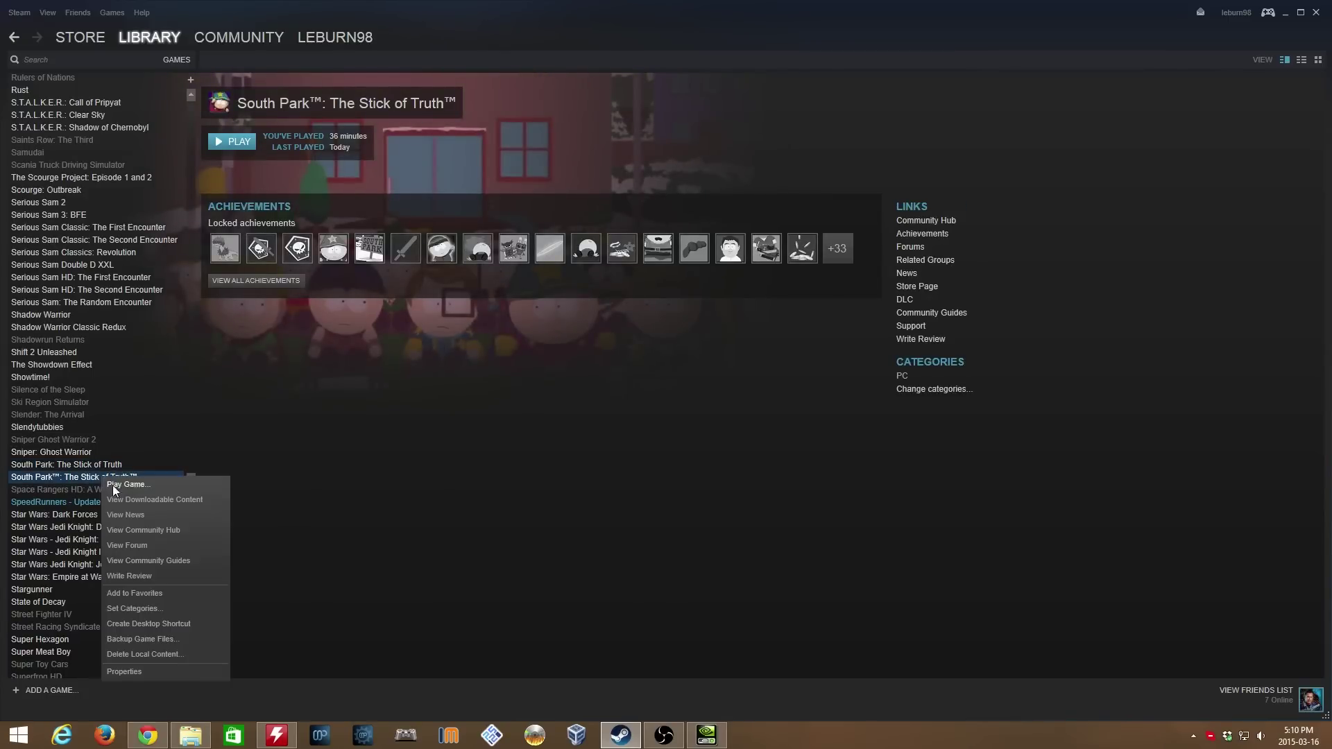
pyautogui.rightClick(55, 476)
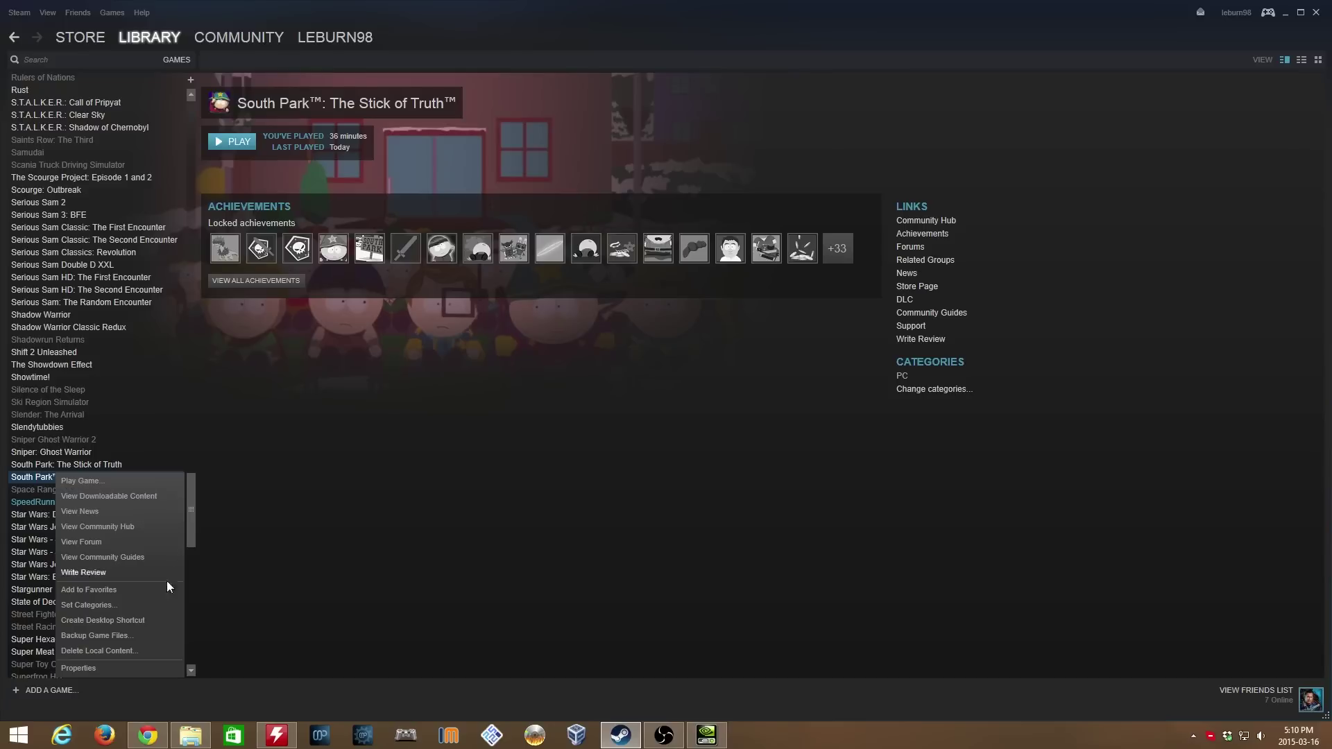
pyautogui.click(101, 605)
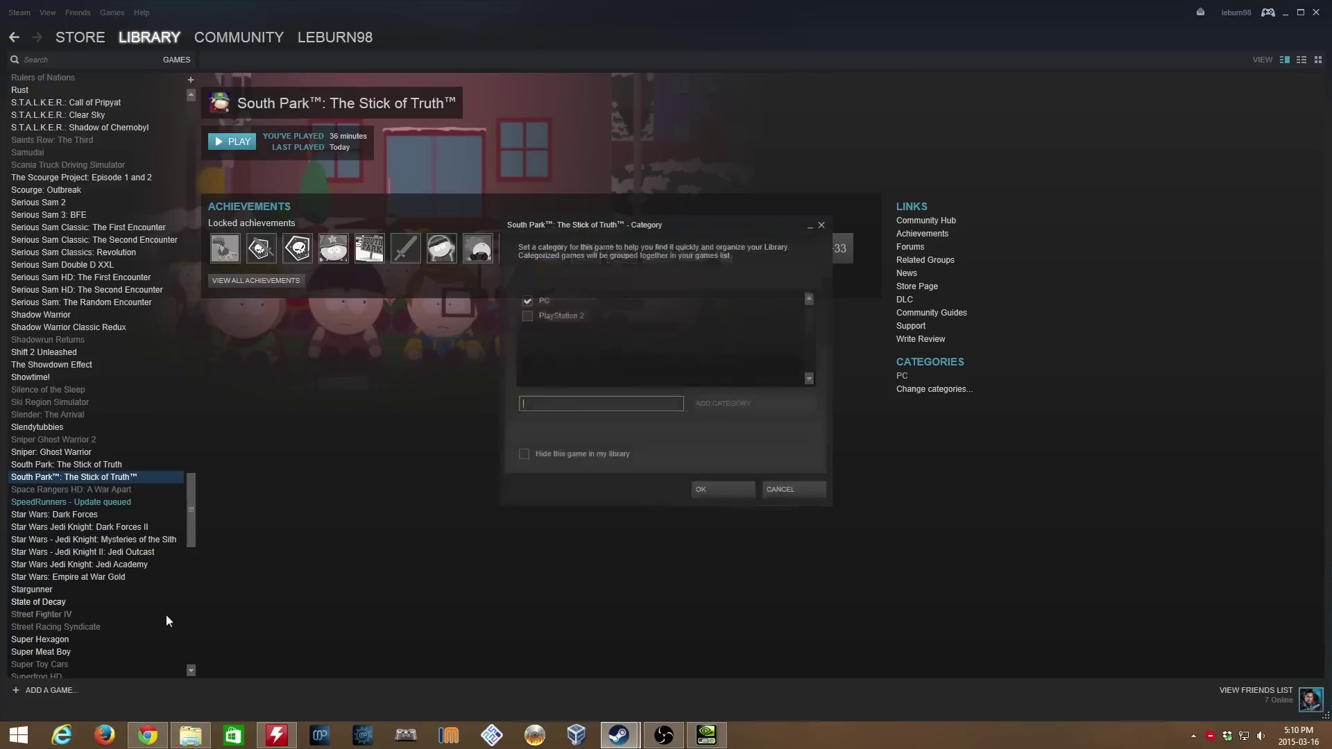
pyautogui.click(523, 455)
pyautogui.click(718, 490)
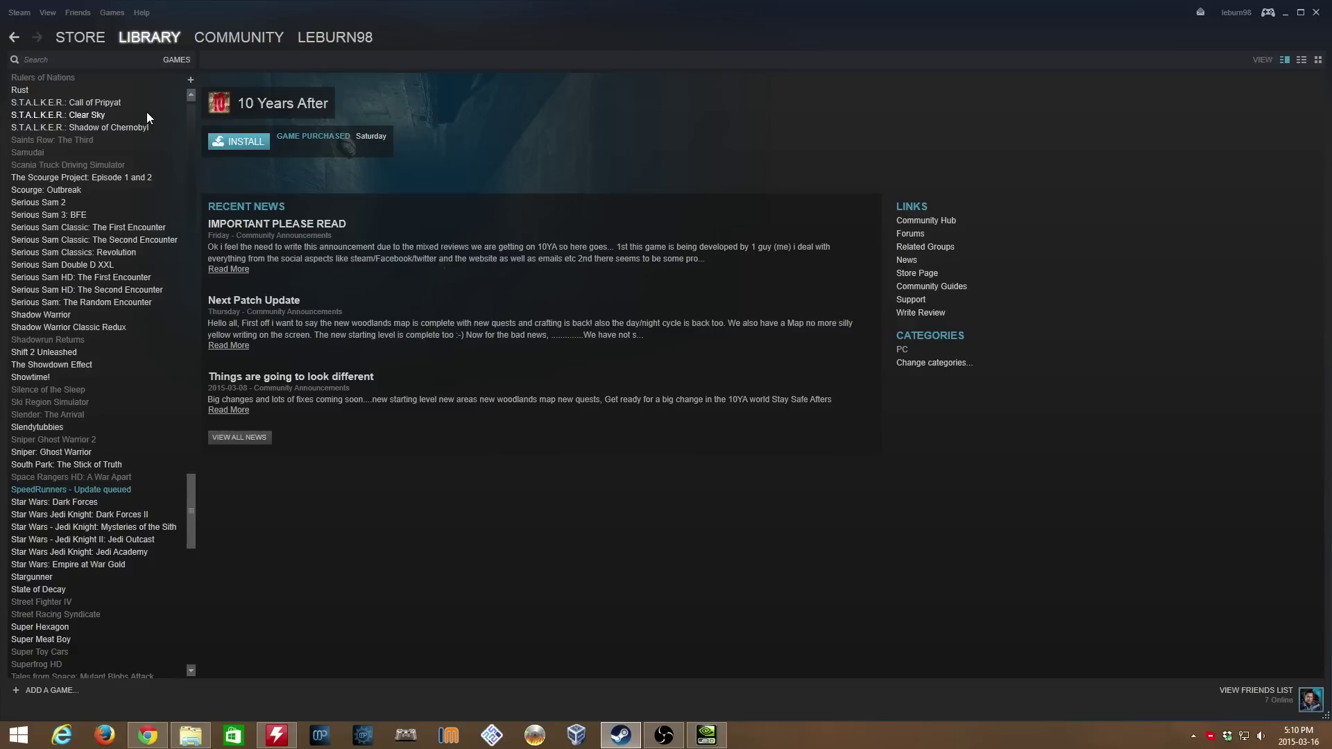
# Step: Show the Hidden games list and unhide South Park™: The Stick of Truth™ in its category settings
pyautogui.click(183, 61)
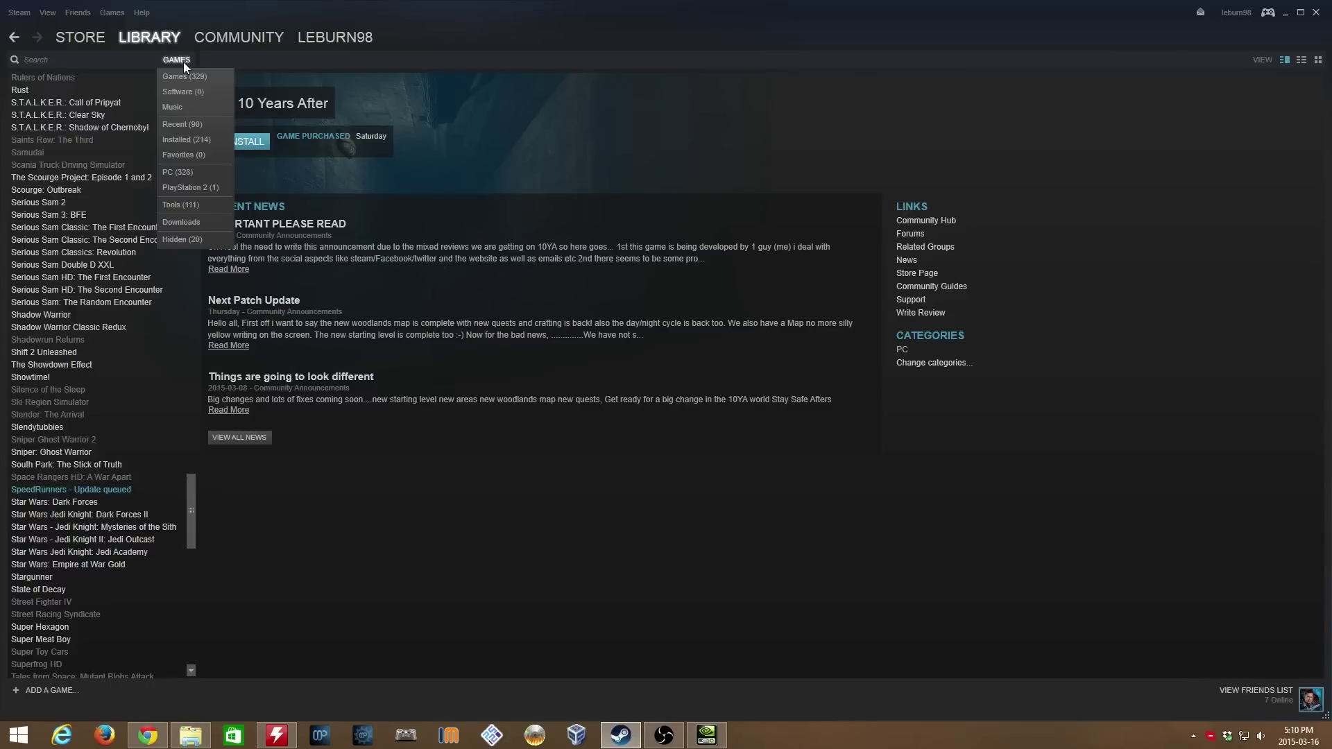
pyautogui.click(186, 240)
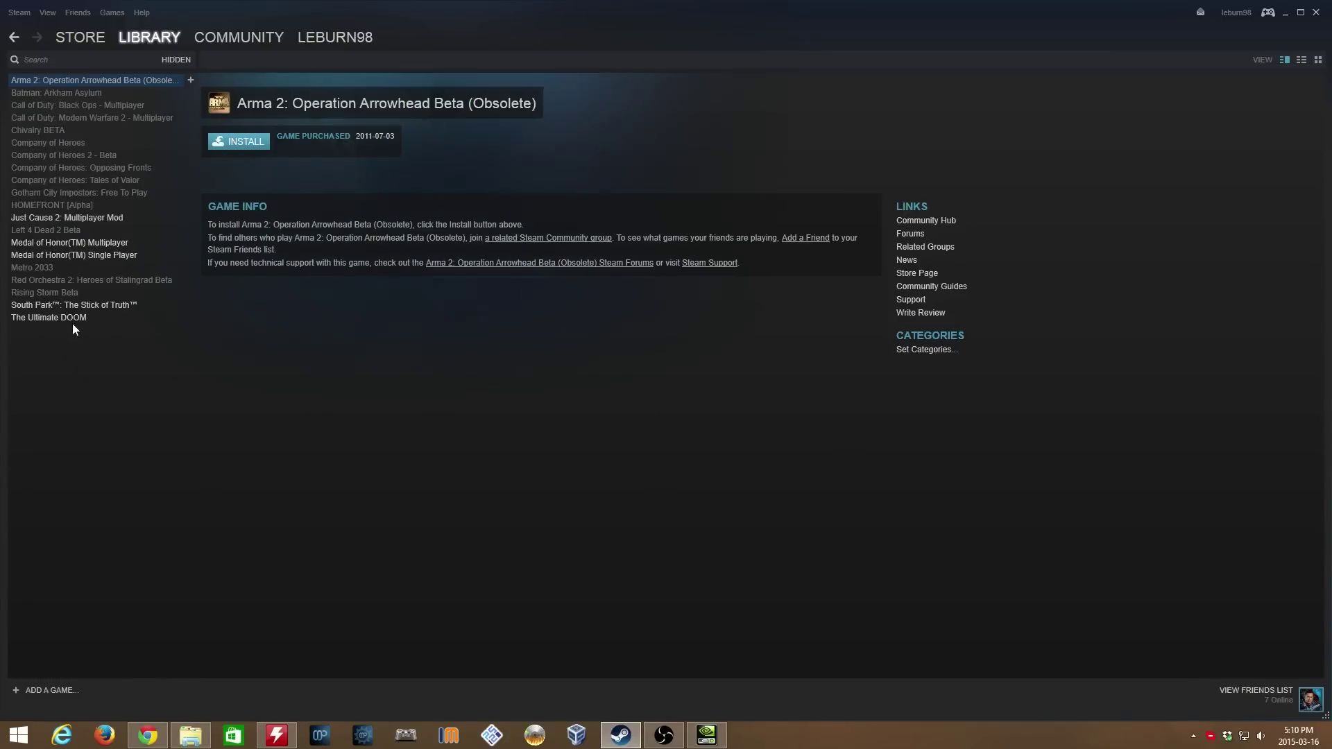
pyautogui.click(49, 305)
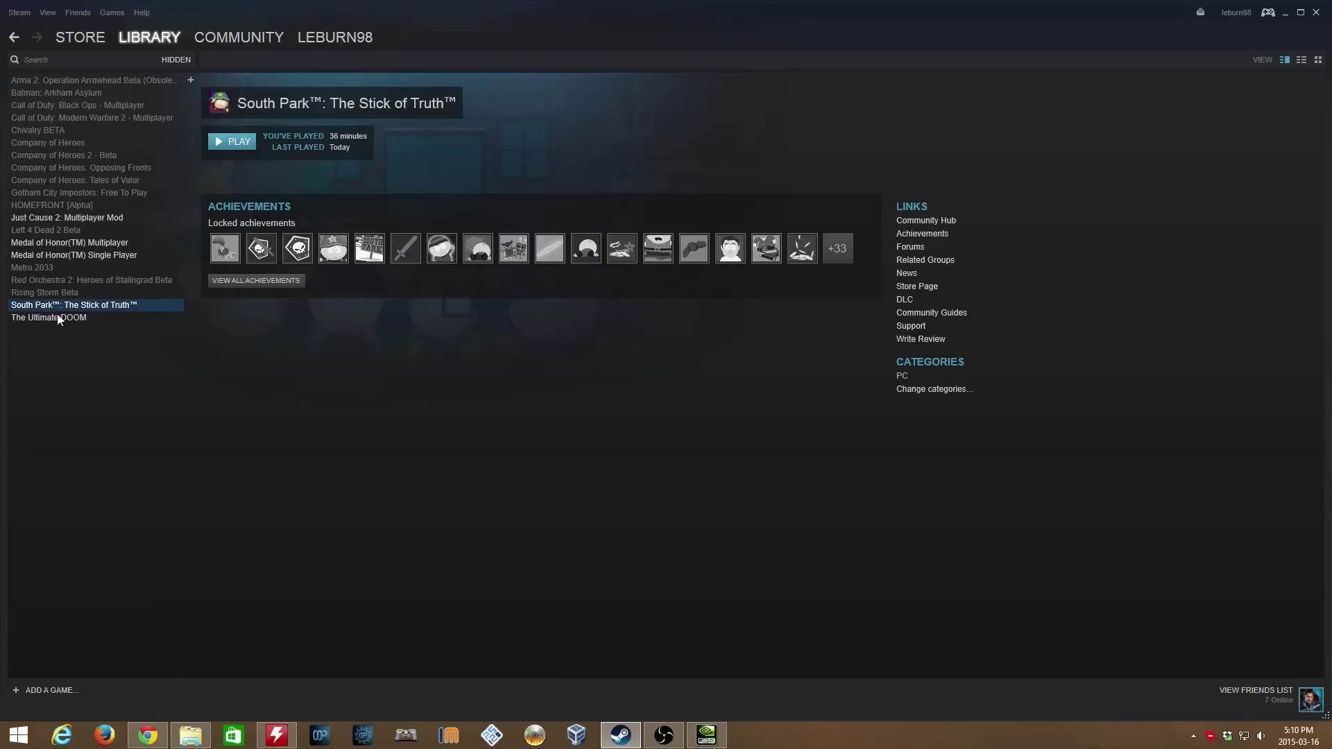
pyautogui.rightClick(116, 306)
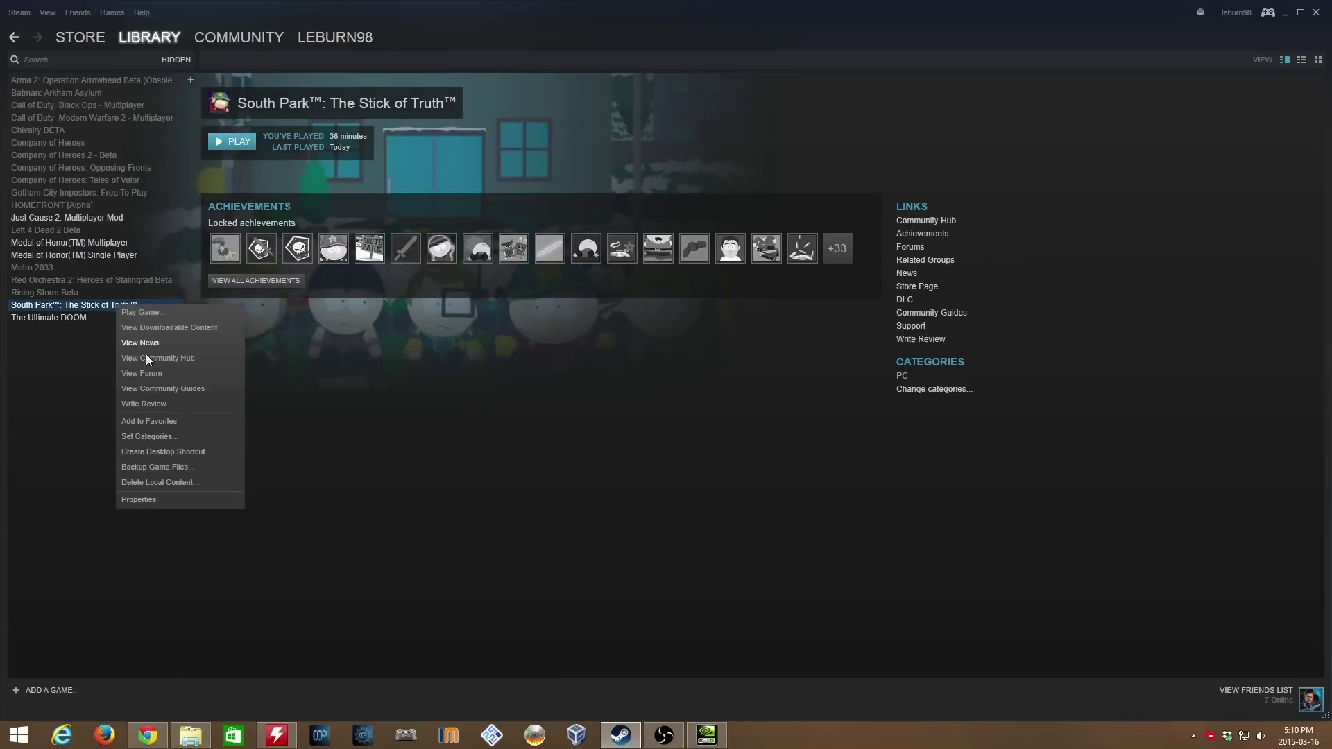
pyautogui.click(155, 438)
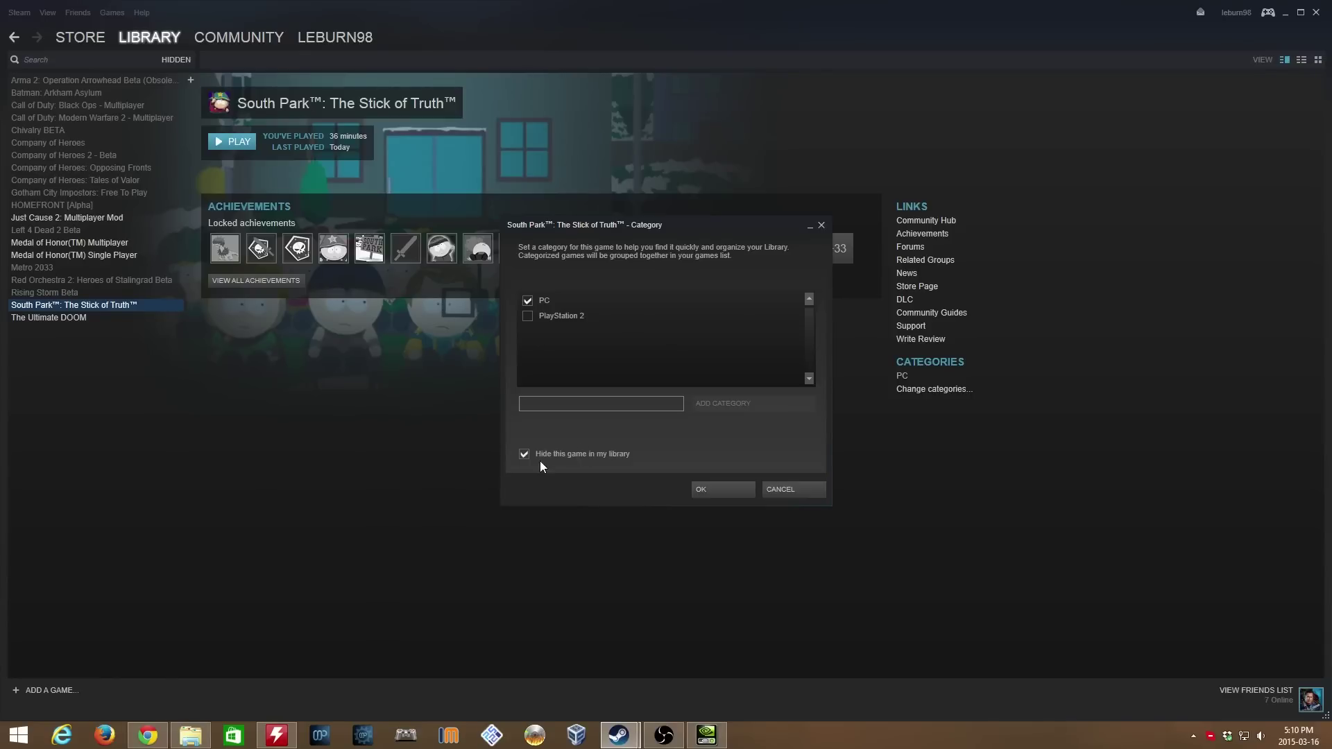
pyautogui.click(523, 454)
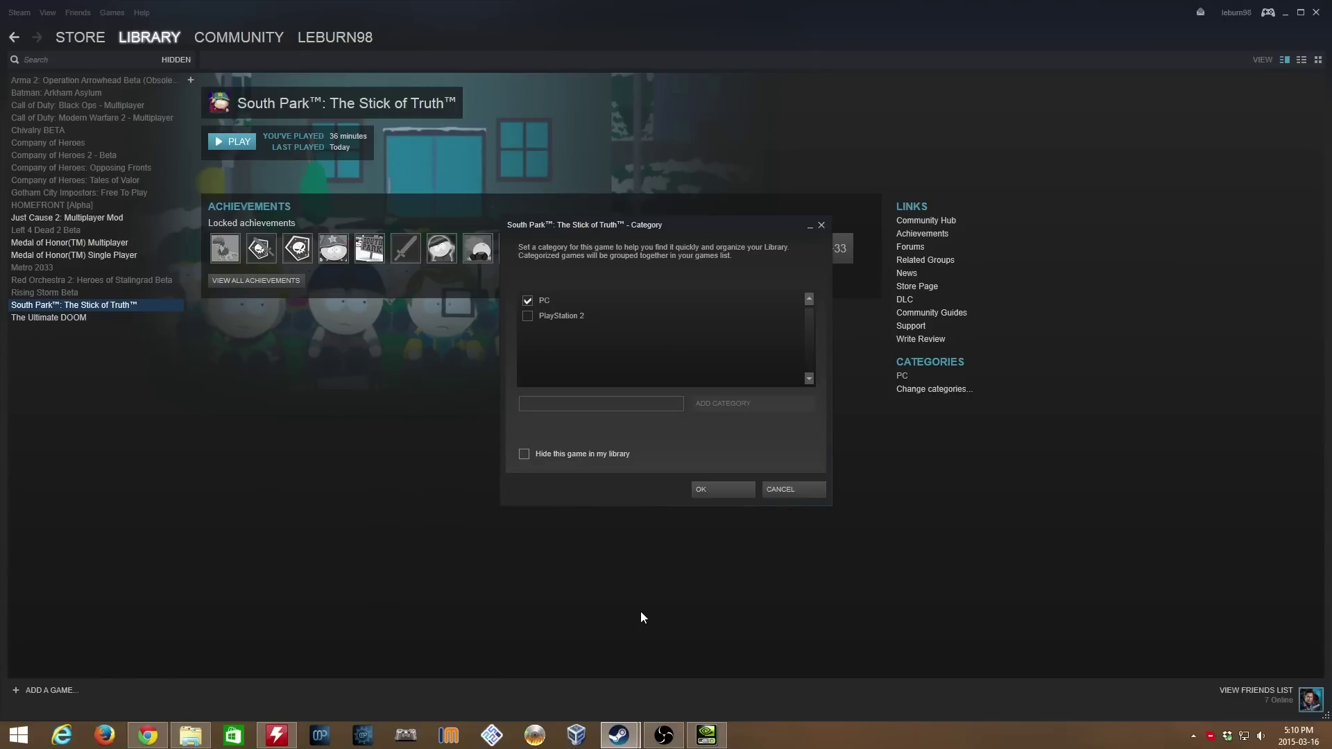
pyautogui.click(716, 495)
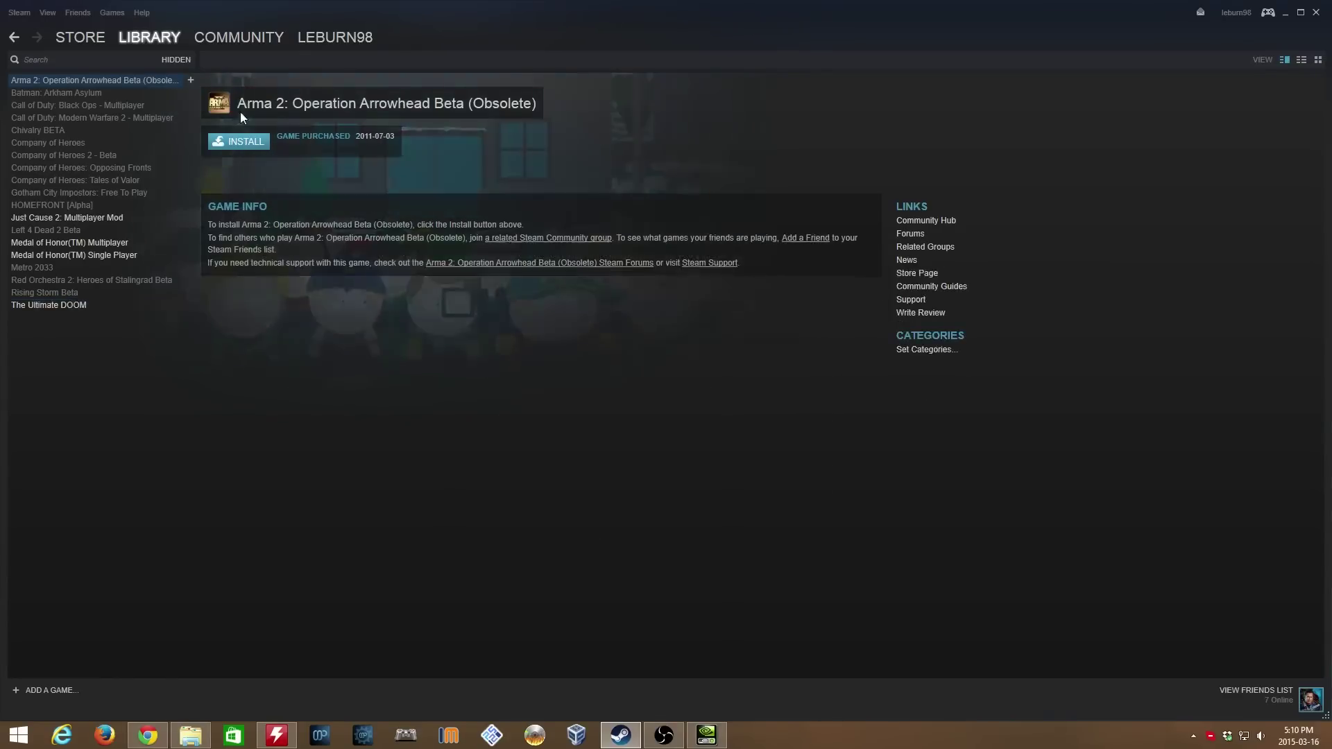
# Step: Return to the full Games list and hide the original South Park™: The Stick of Truth™ in its category settings
pyautogui.click(179, 60)
pyautogui.click(172, 79)
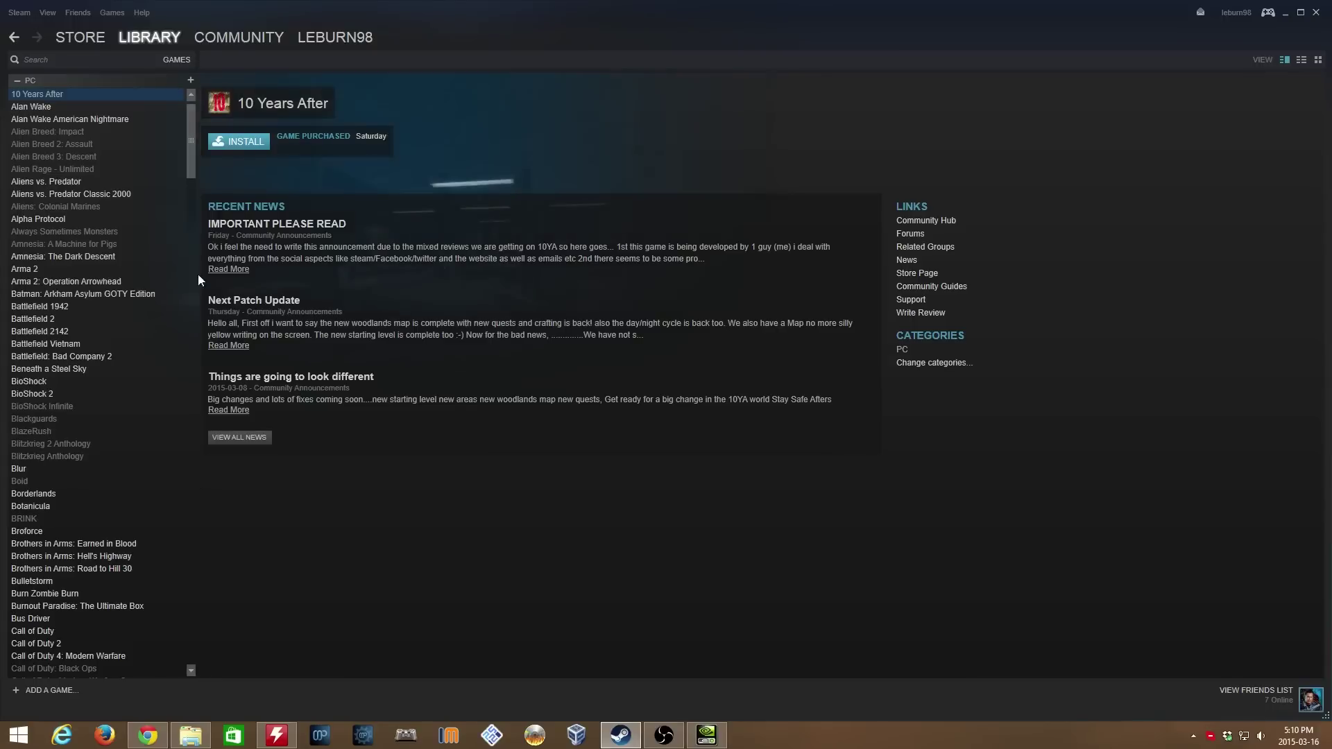
pyautogui.moveTo(196, 149); pyautogui.dragTo(218, 511)
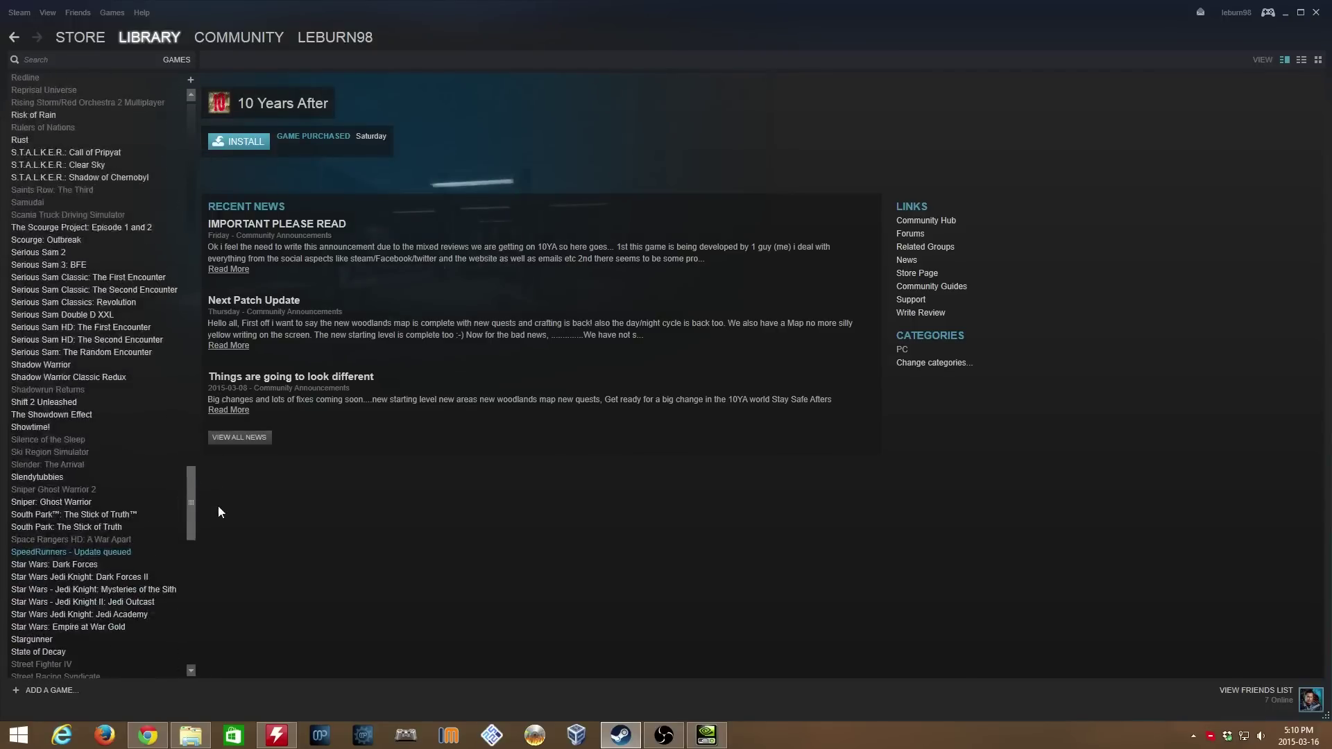
pyautogui.click(113, 516)
pyautogui.rightClick(115, 514)
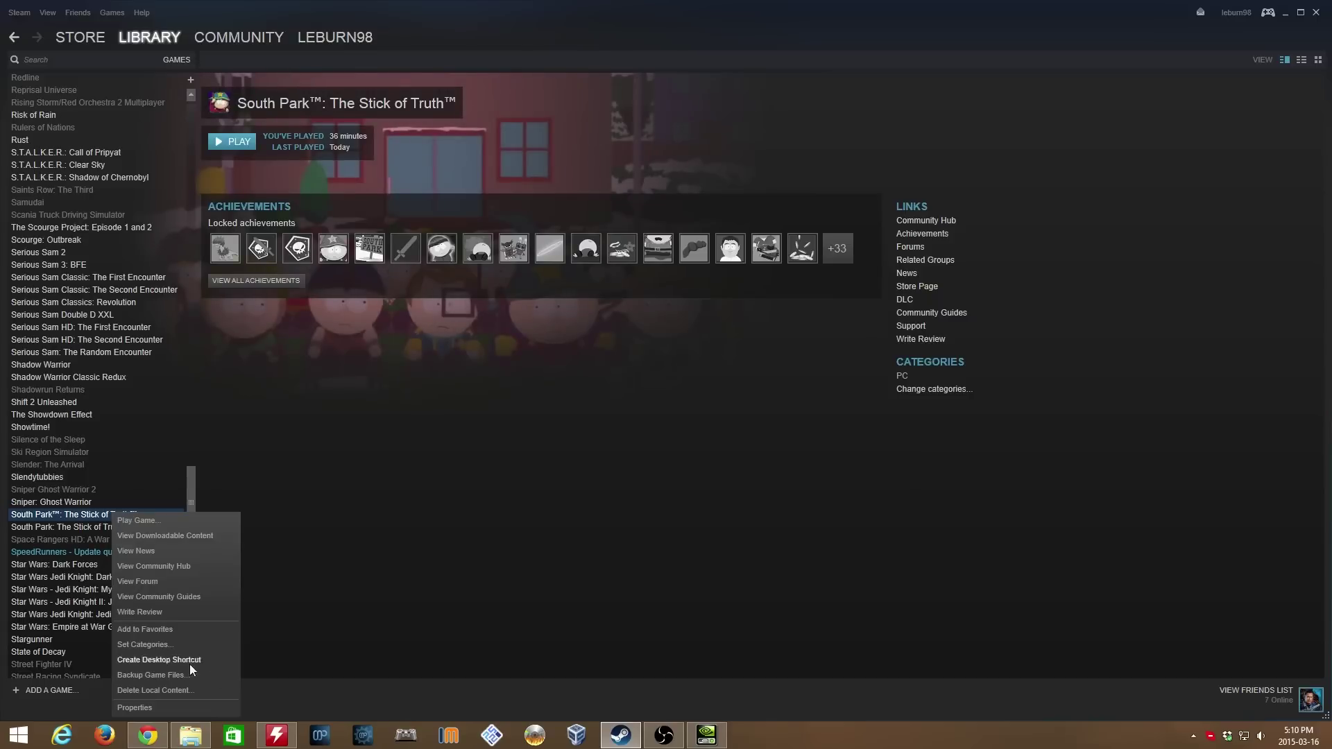
pyautogui.click(156, 647)
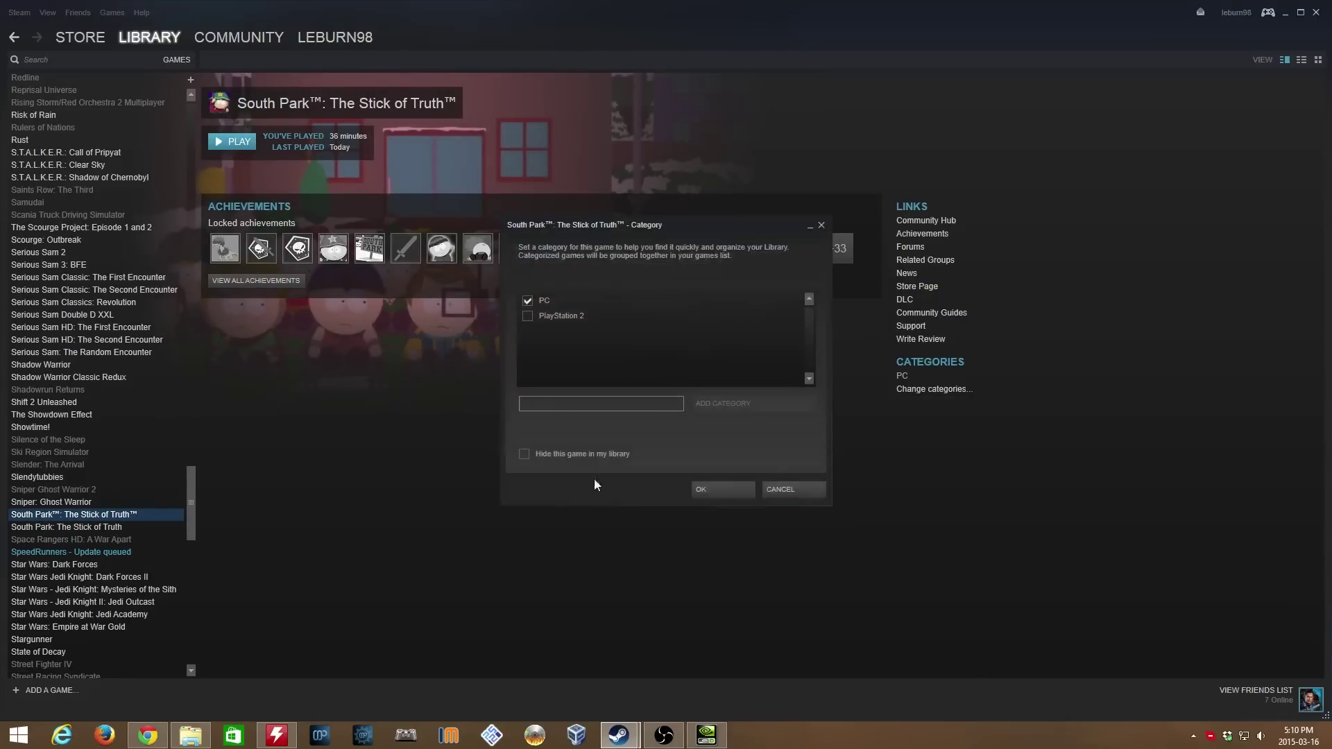
pyautogui.click(525, 454)
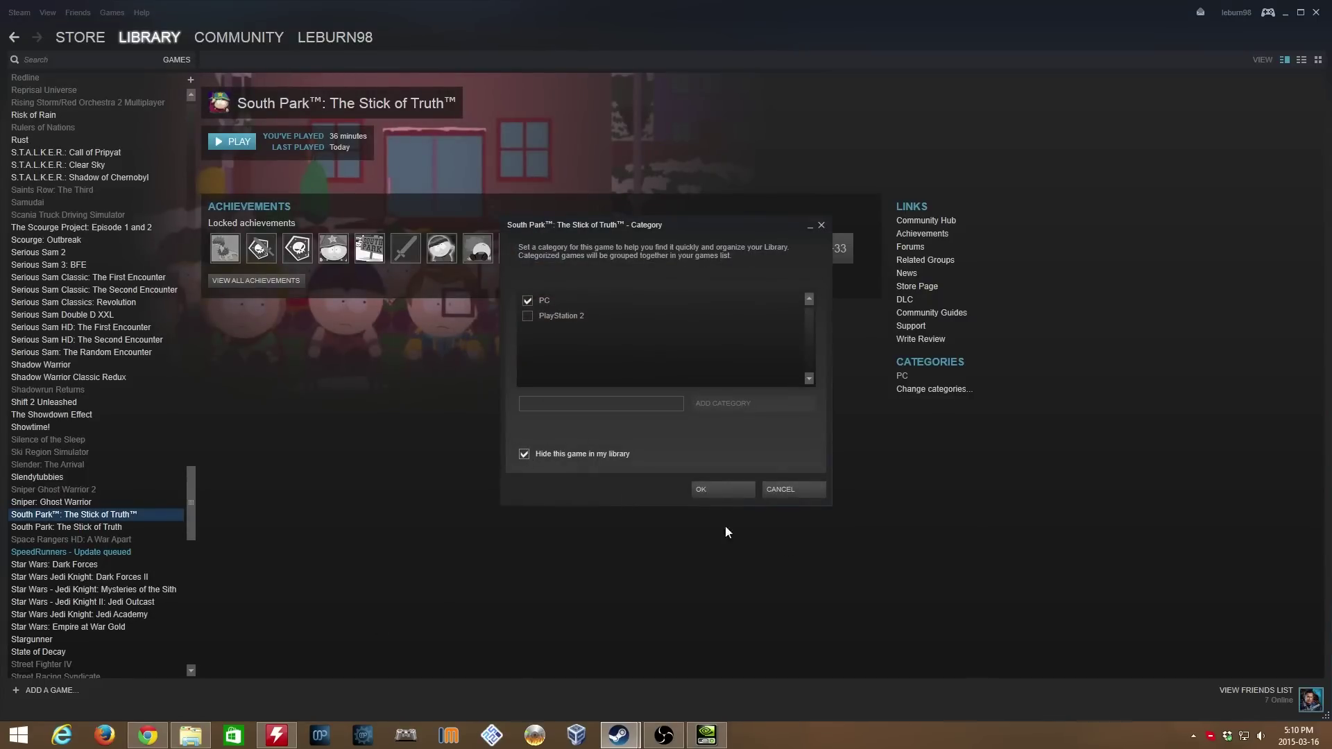
pyautogui.click(731, 489)
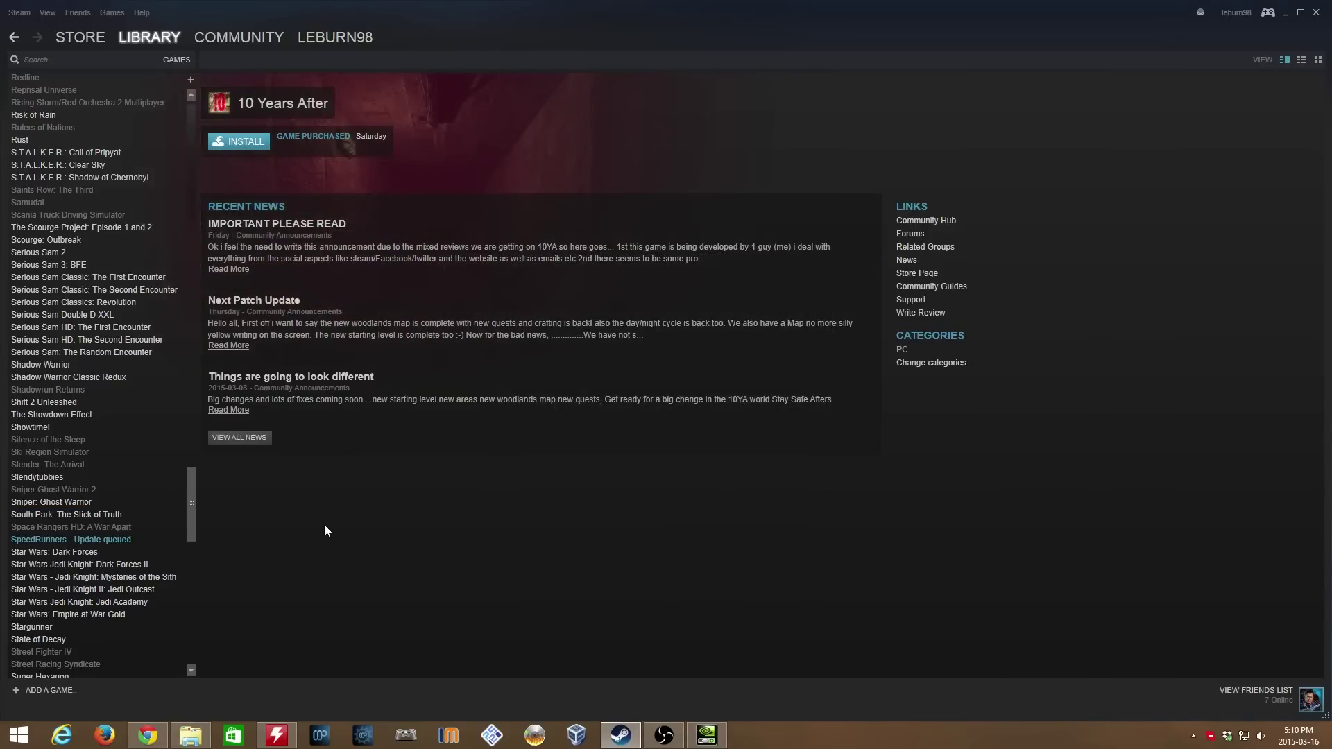
# Step: Switch the library to grid view and bring up the options of the non-Steam South Park: The Stick of Truth tile
pyautogui.moveTo(192, 504); pyautogui.dragTo(191, 515)
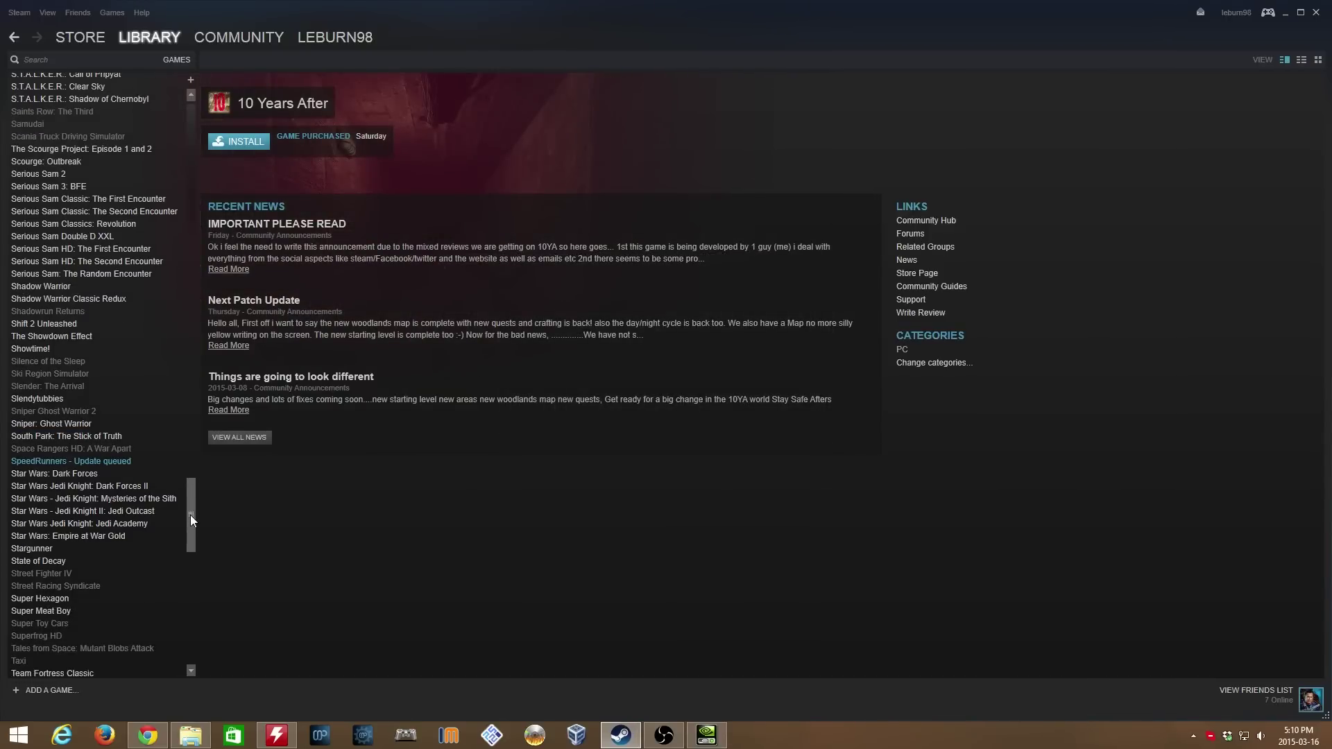
pyautogui.click(120, 437)
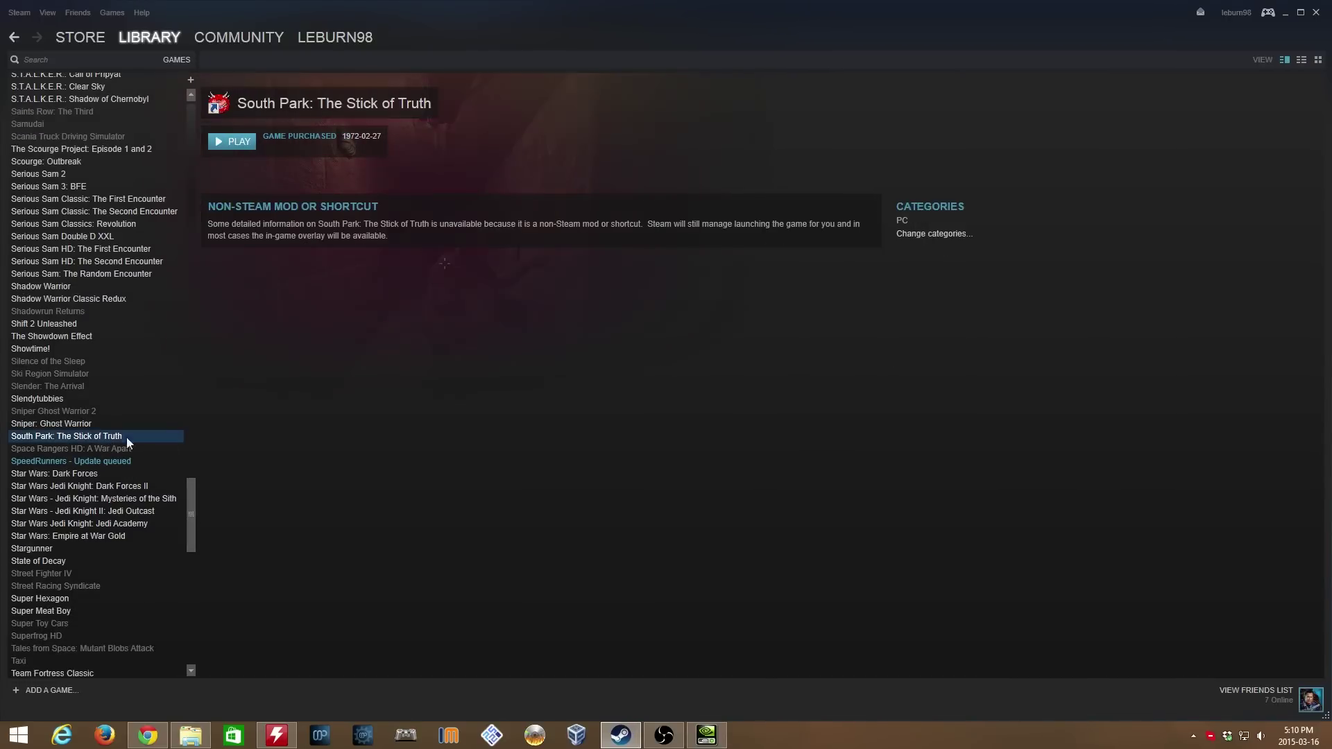
pyautogui.click(1318, 59)
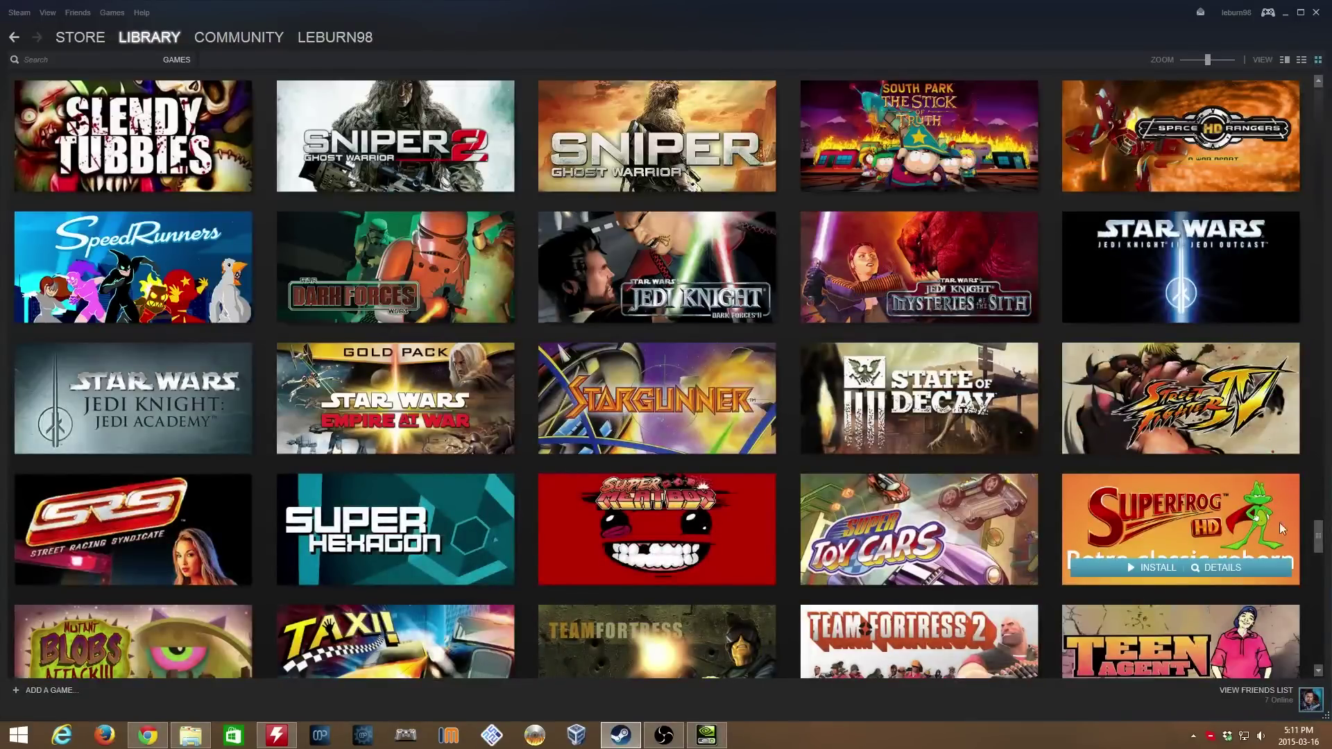
pyautogui.scroll(5, 1328, 522)
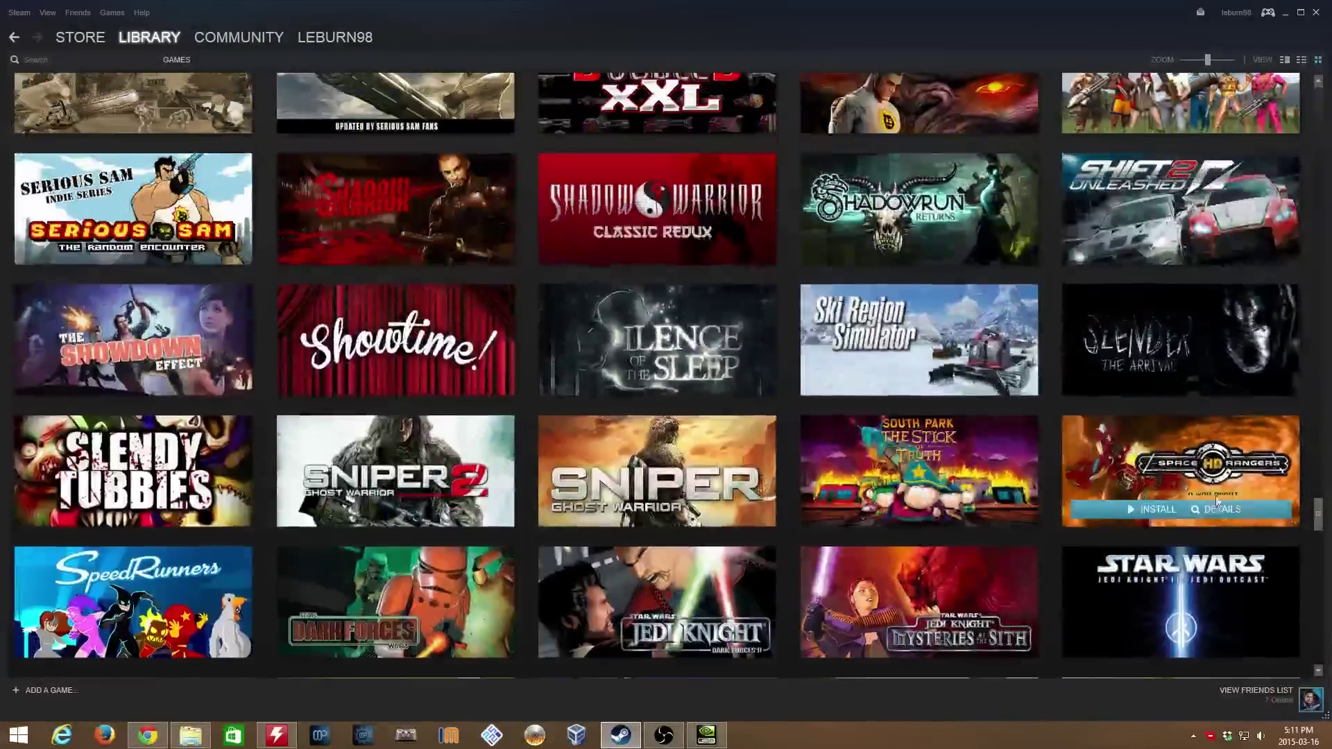
pyautogui.moveTo(978, 452)
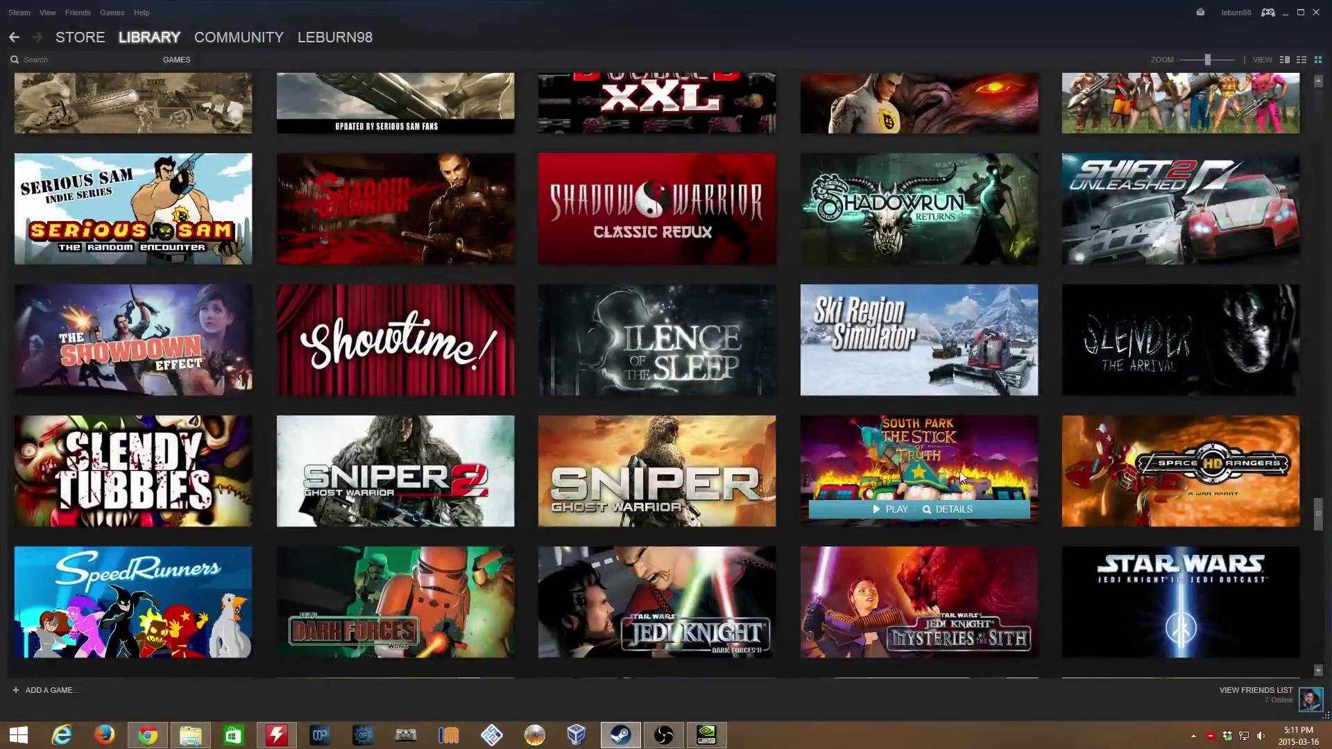
pyautogui.rightClick(931, 448)
pyautogui.click(926, 451)
pyautogui.rightClick(934, 457)
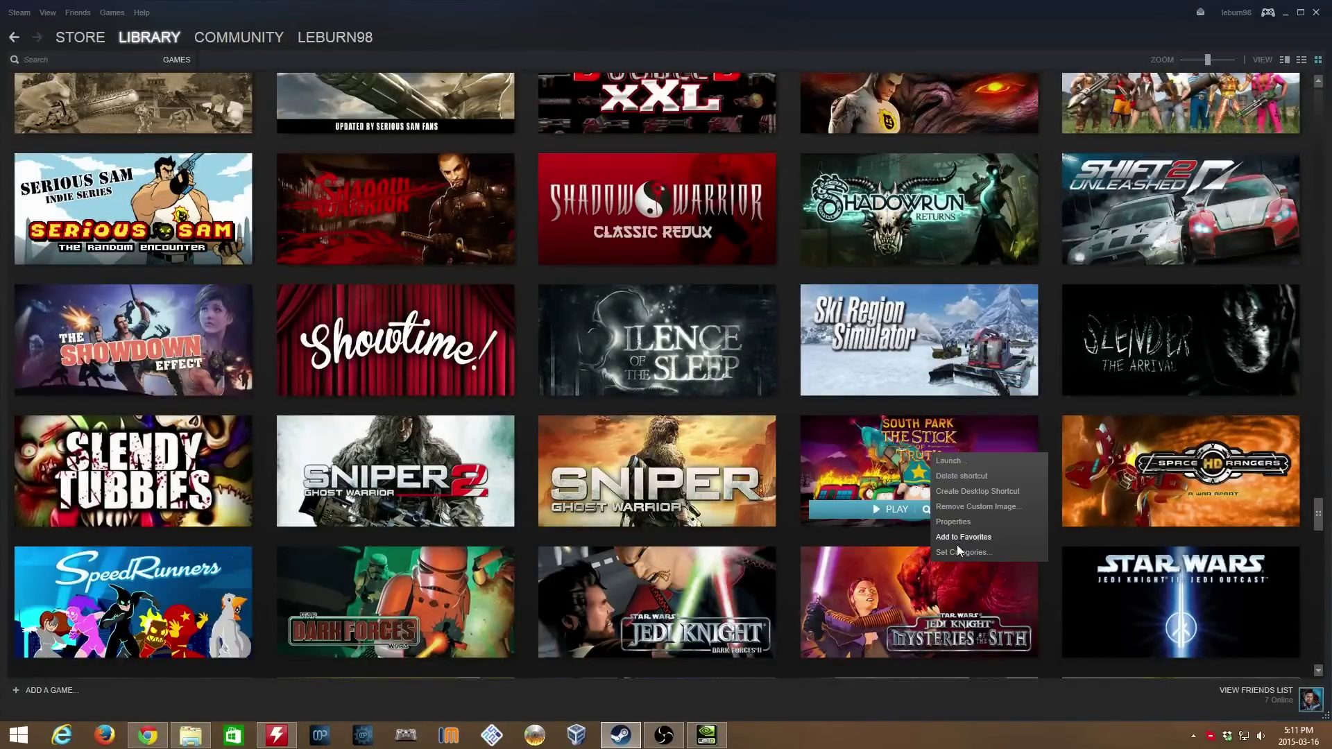
pyautogui.click(956, 544)
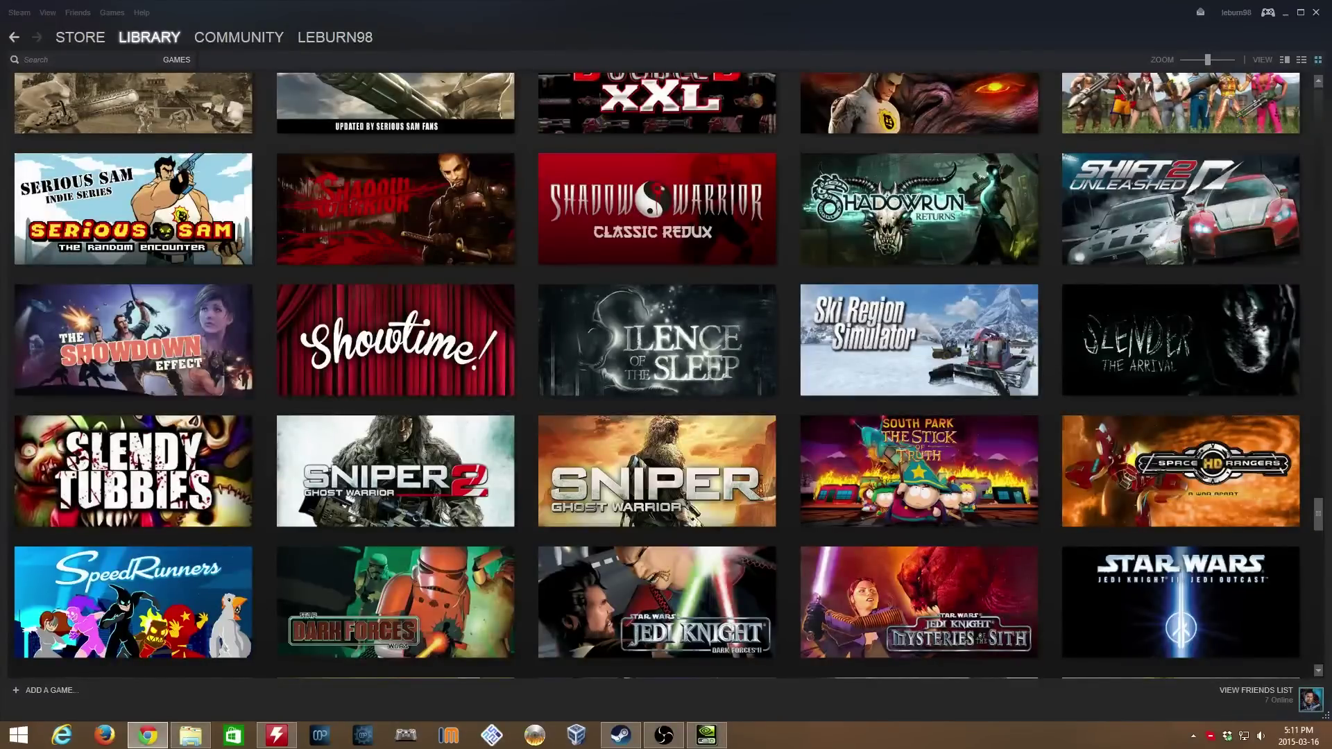
# Step: Switch to the game's Steam store page in Chrome, maximize it, and try saving its header image to the Windows PC Covers folder
pyautogui.moveTo(1328, 18); pyautogui.dragTo(665, 17)
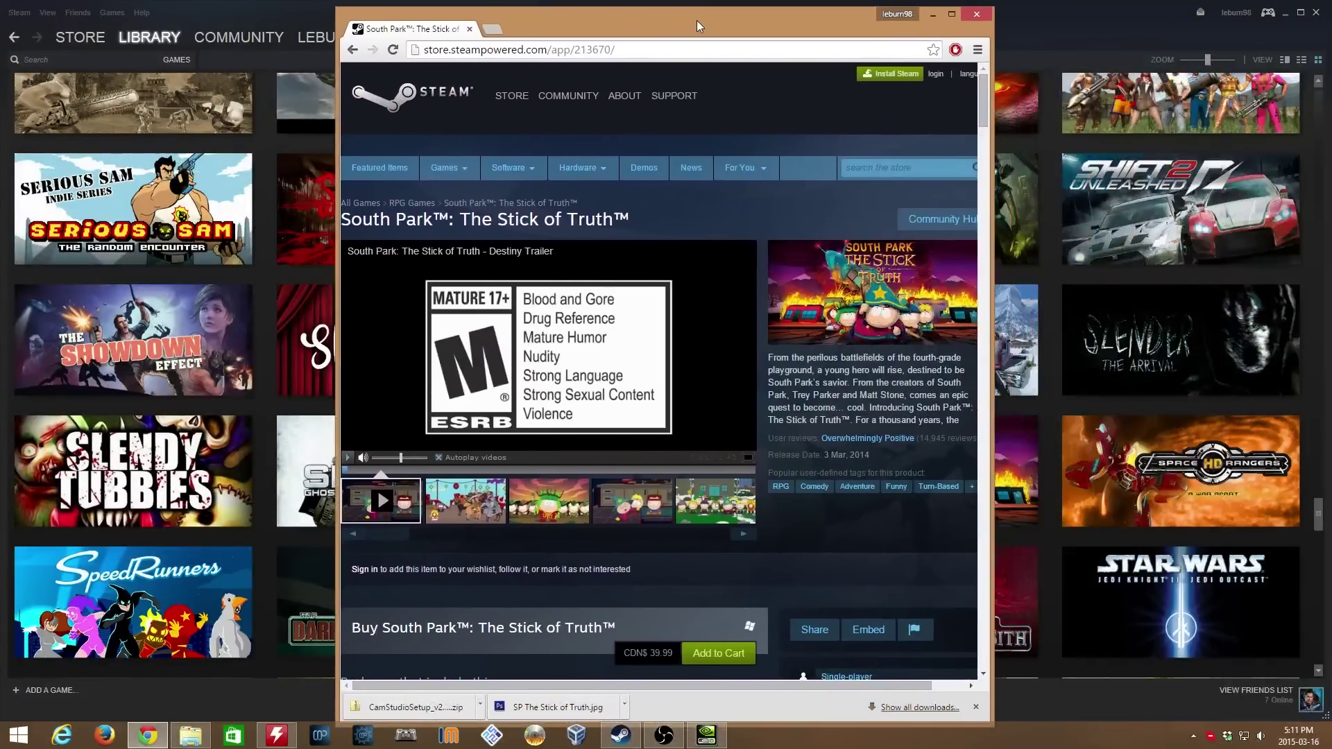
pyautogui.doubleClick(697, 20)
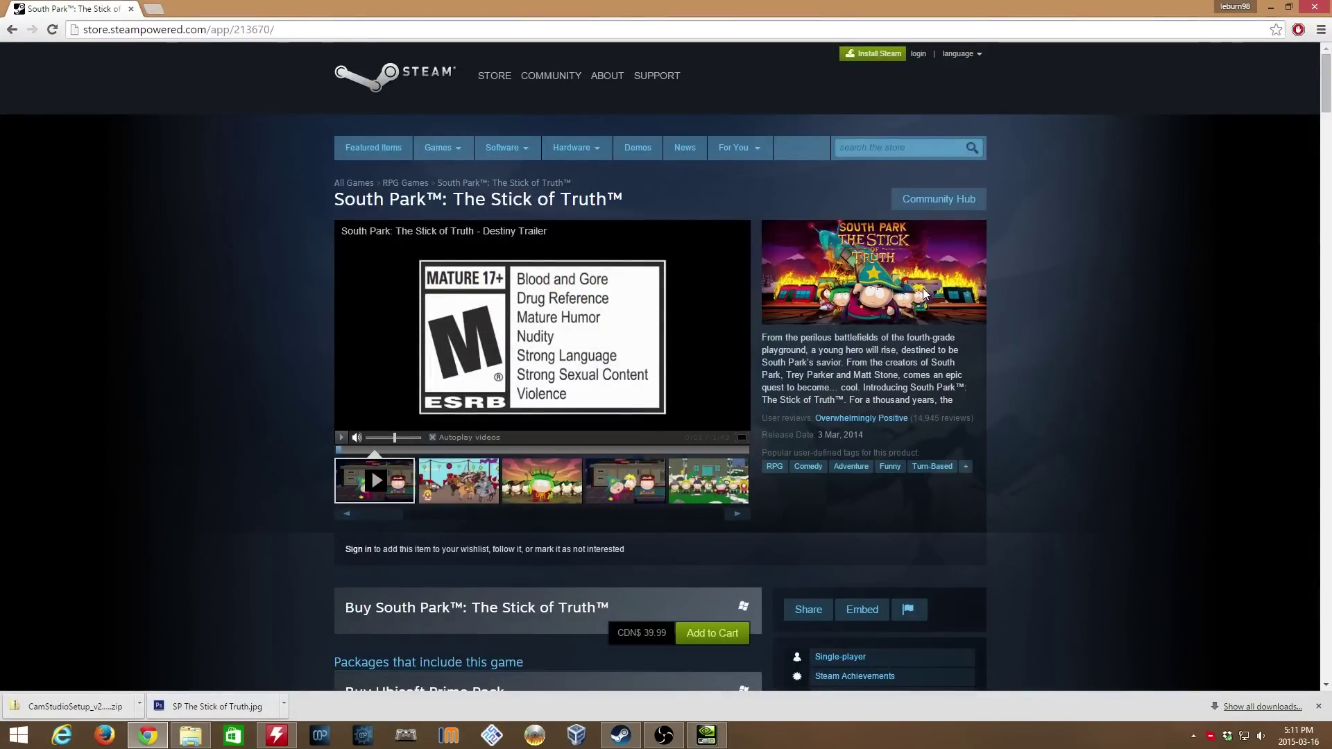
pyautogui.rightClick(910, 265)
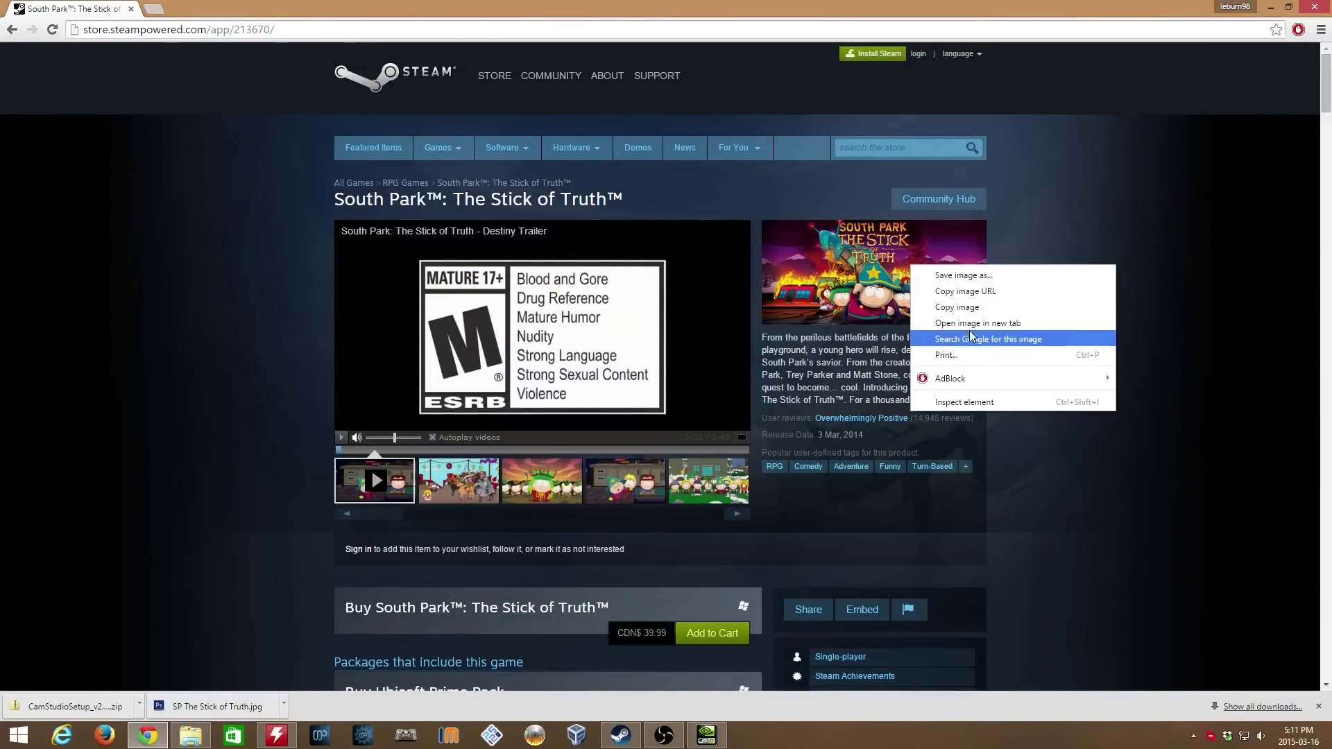
pyautogui.click(963, 277)
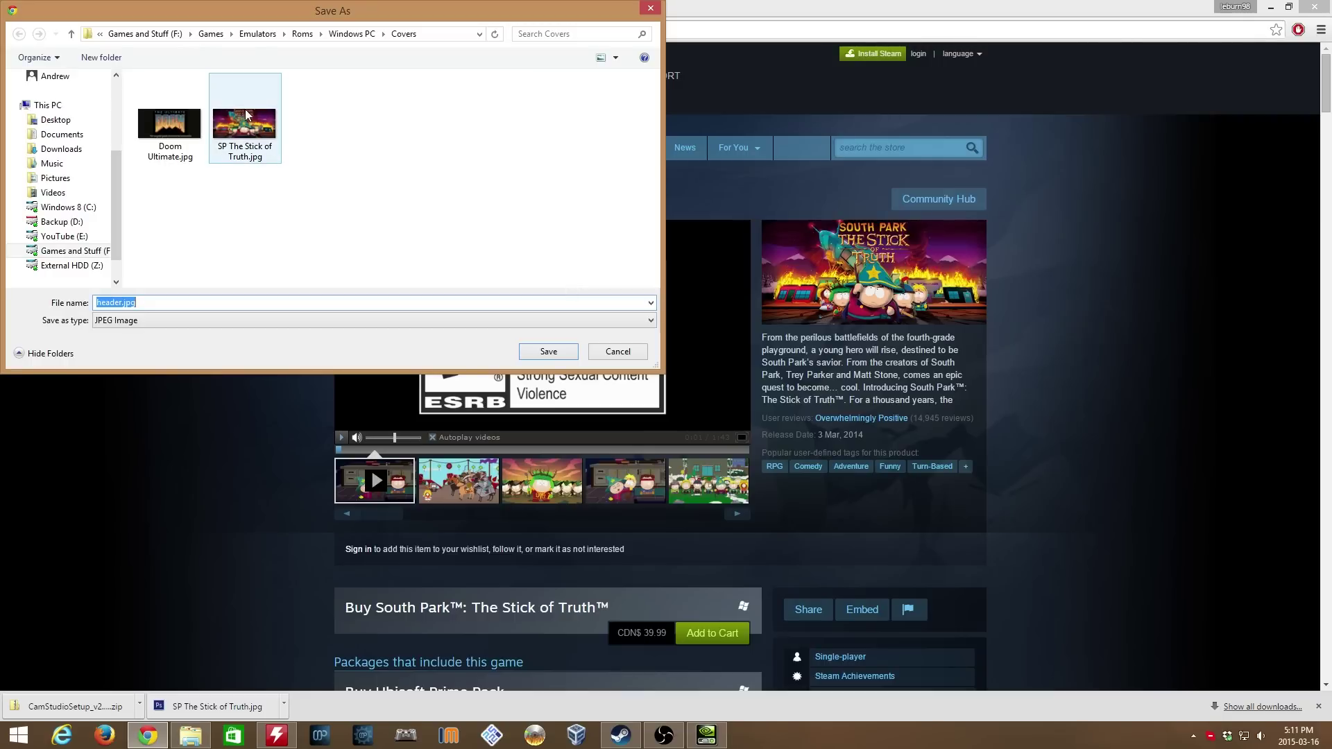
pyautogui.click(635, 352)
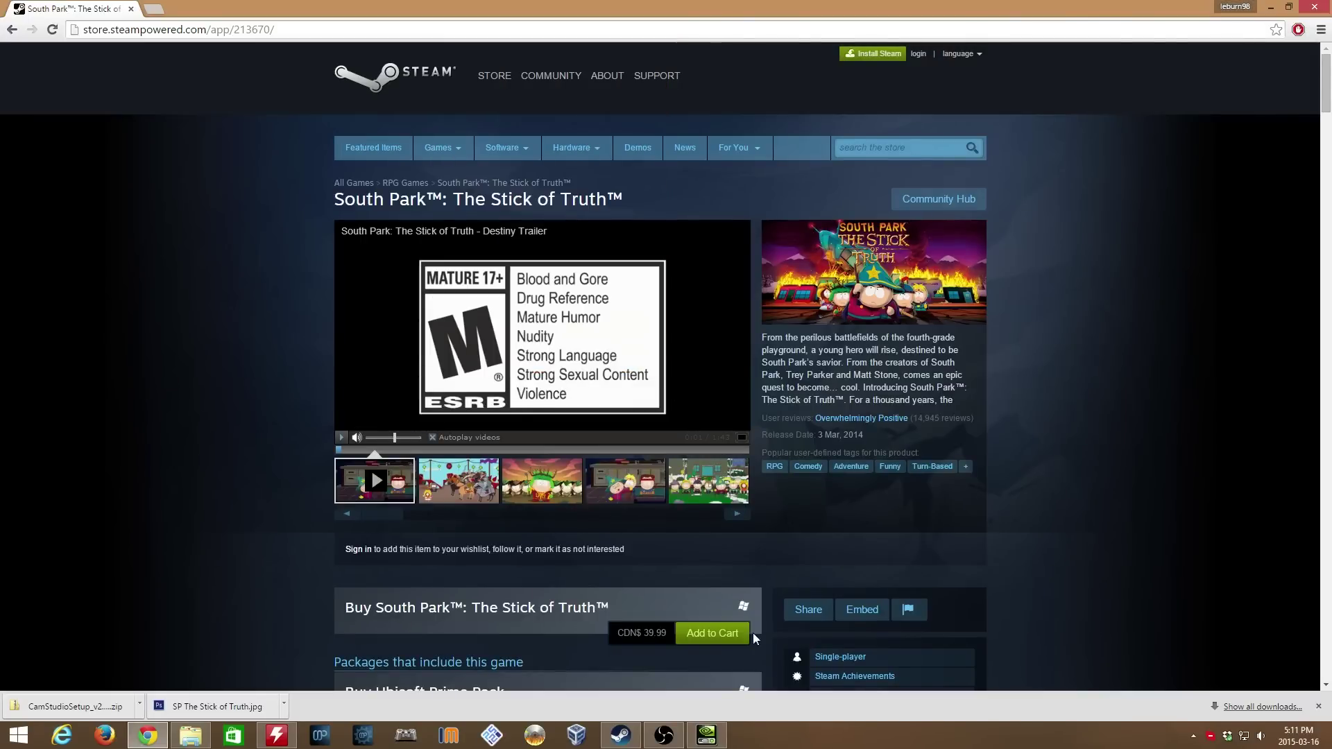
# Step: Switch back to Steam and remove the custom image from the South Park: The Stick of Truth tile
pyautogui.click(620, 736)
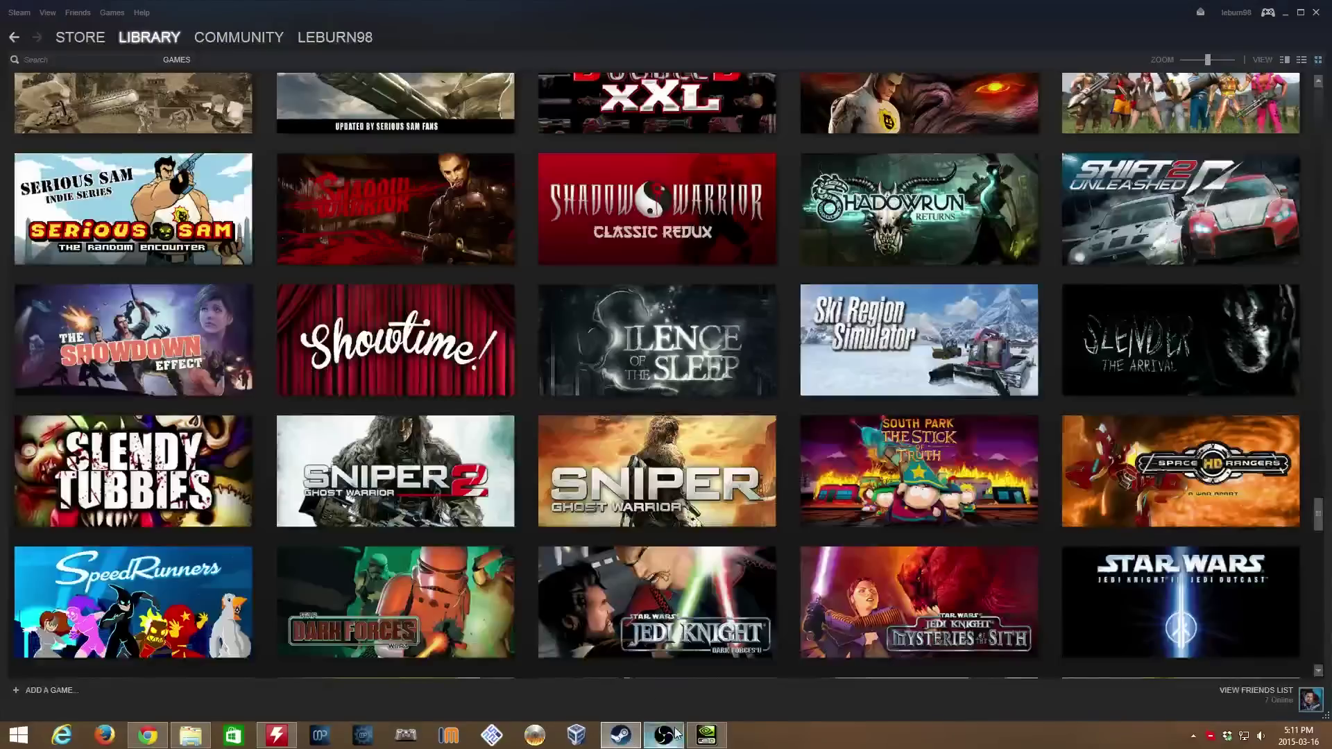
pyautogui.rightClick(900, 451)
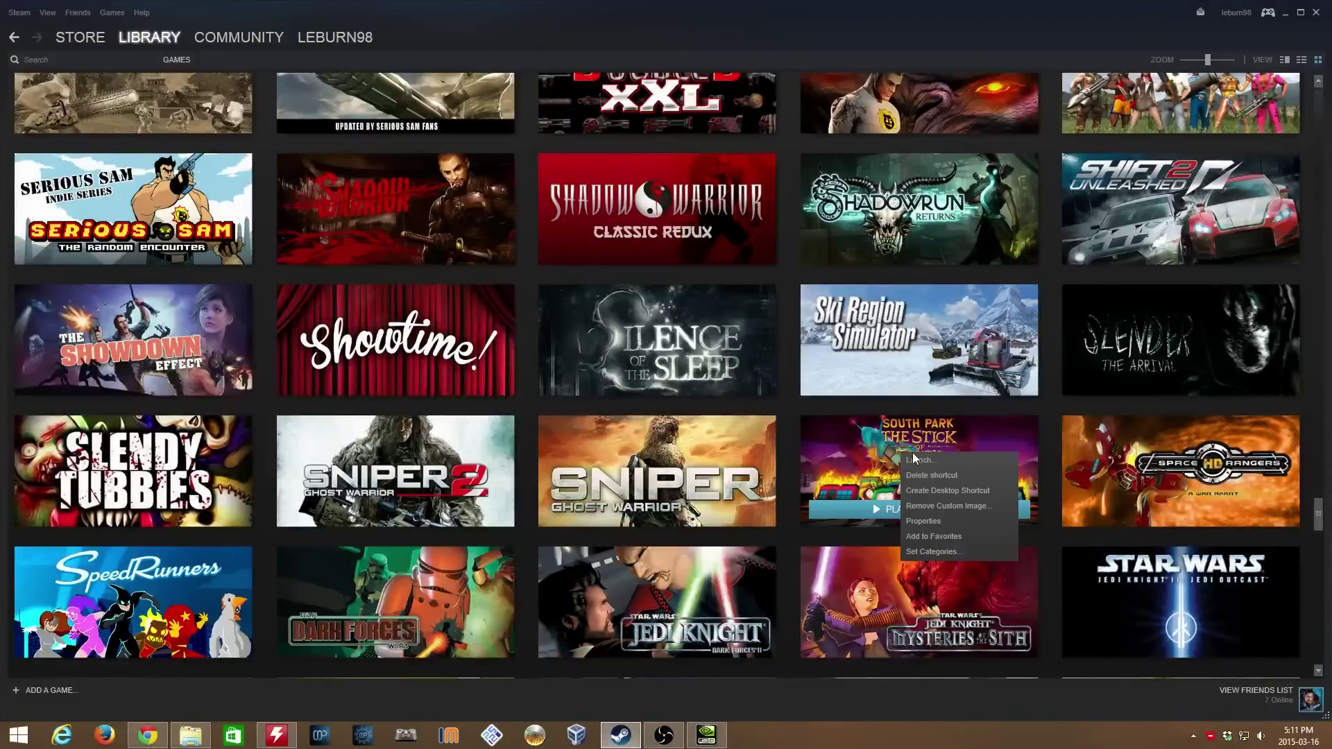
pyautogui.click(951, 505)
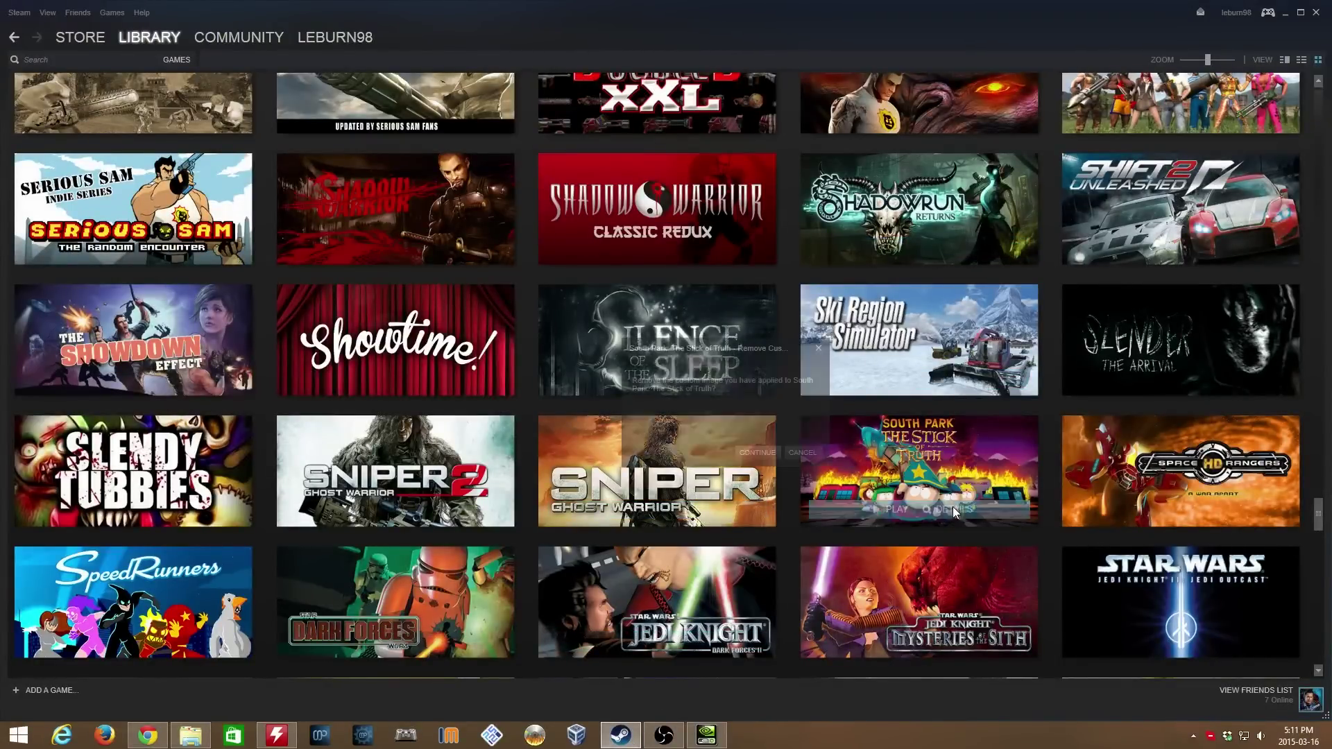
pyautogui.click(756, 453)
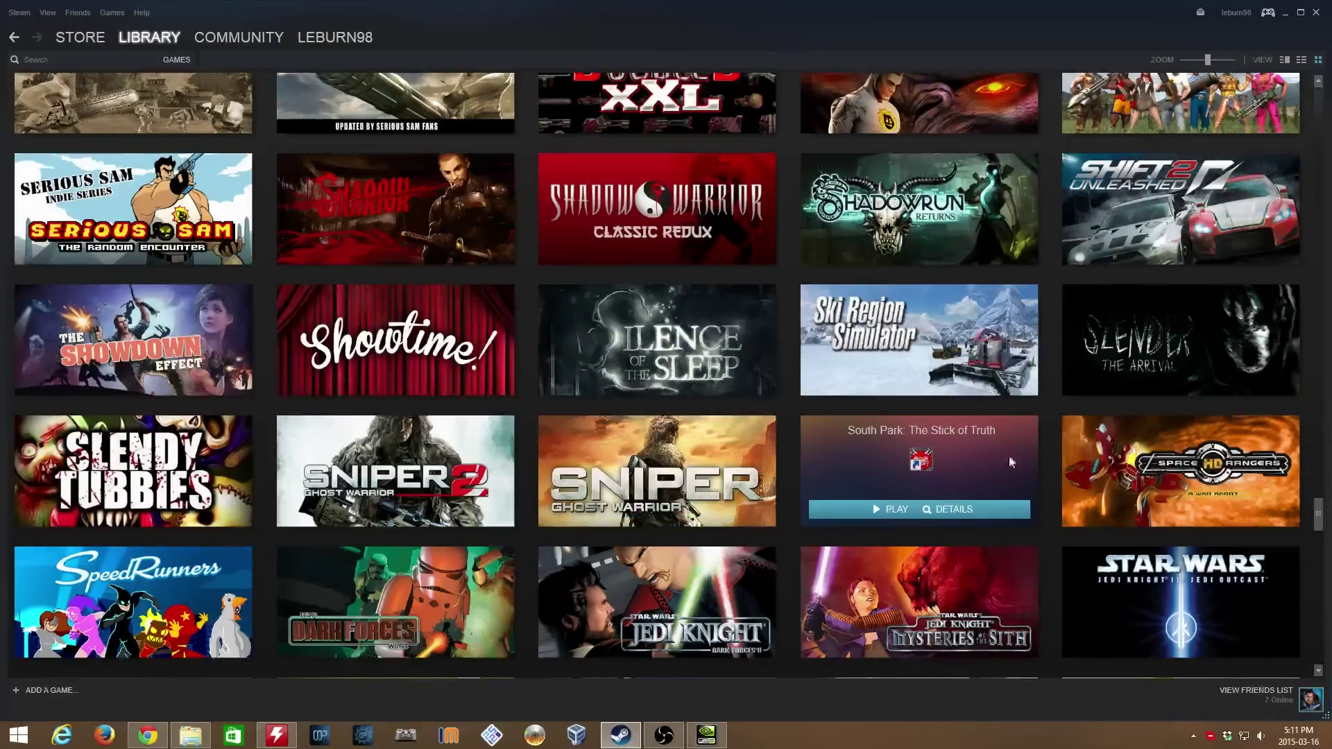
# Step: Set SP The Stick of Truth.jpg from the Windows PC Covers folder as the custom image for the South Park: The Stick of Truth tile
pyautogui.rightClick(952, 441)
pyautogui.click(998, 530)
pyautogui.rightClick(986, 463)
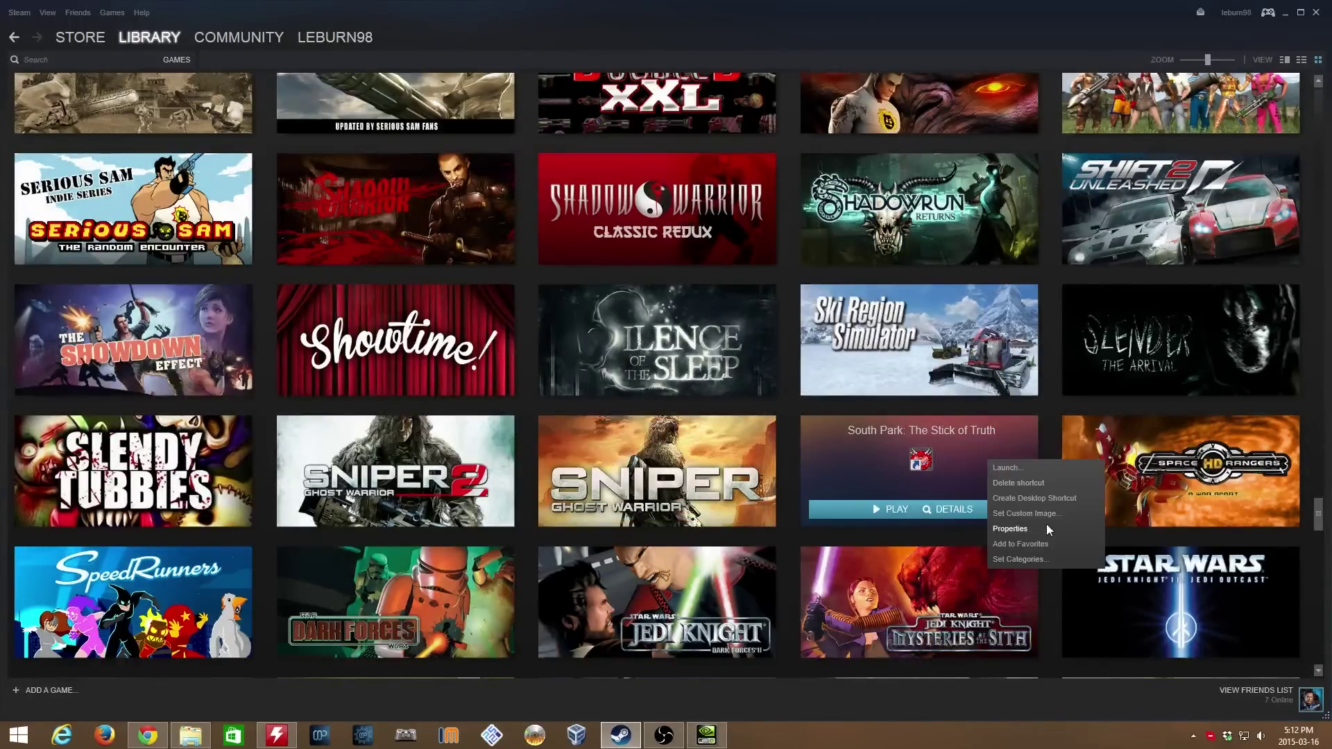
pyautogui.click(1038, 516)
pyautogui.click(656, 467)
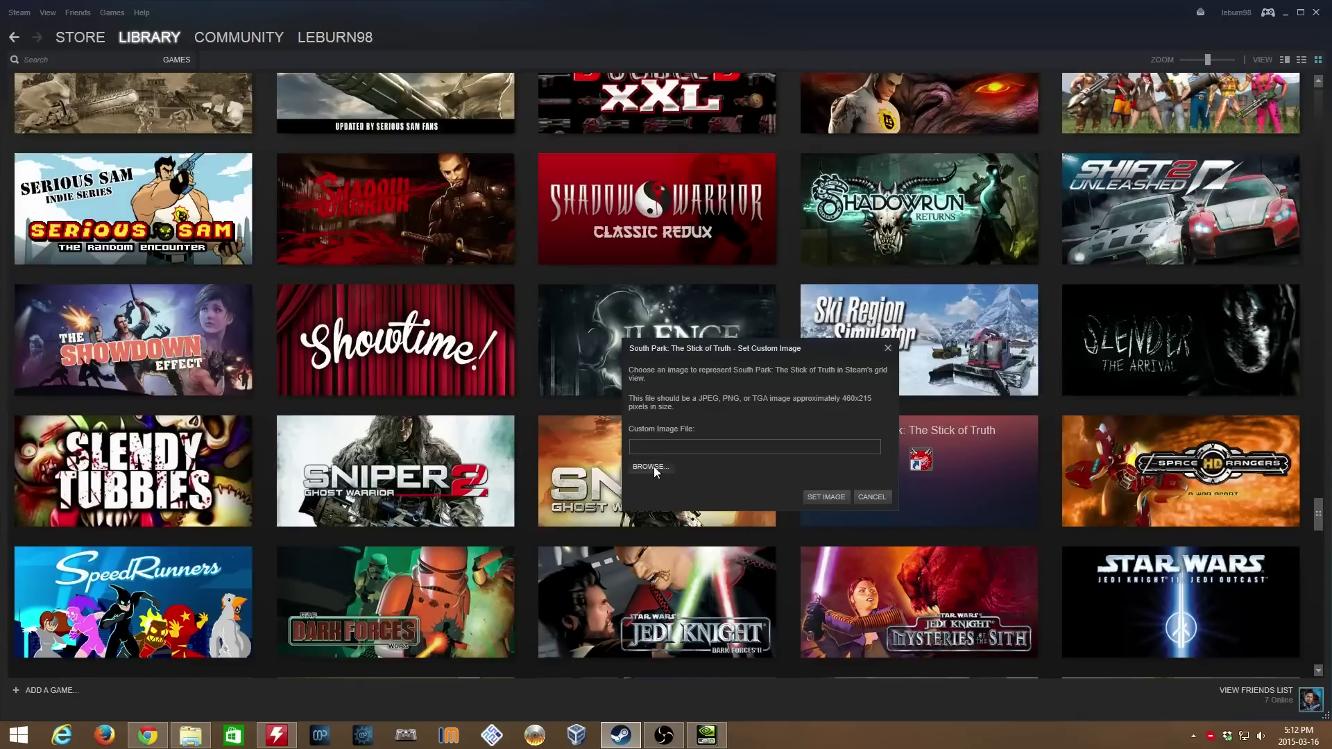
pyautogui.click(238, 101)
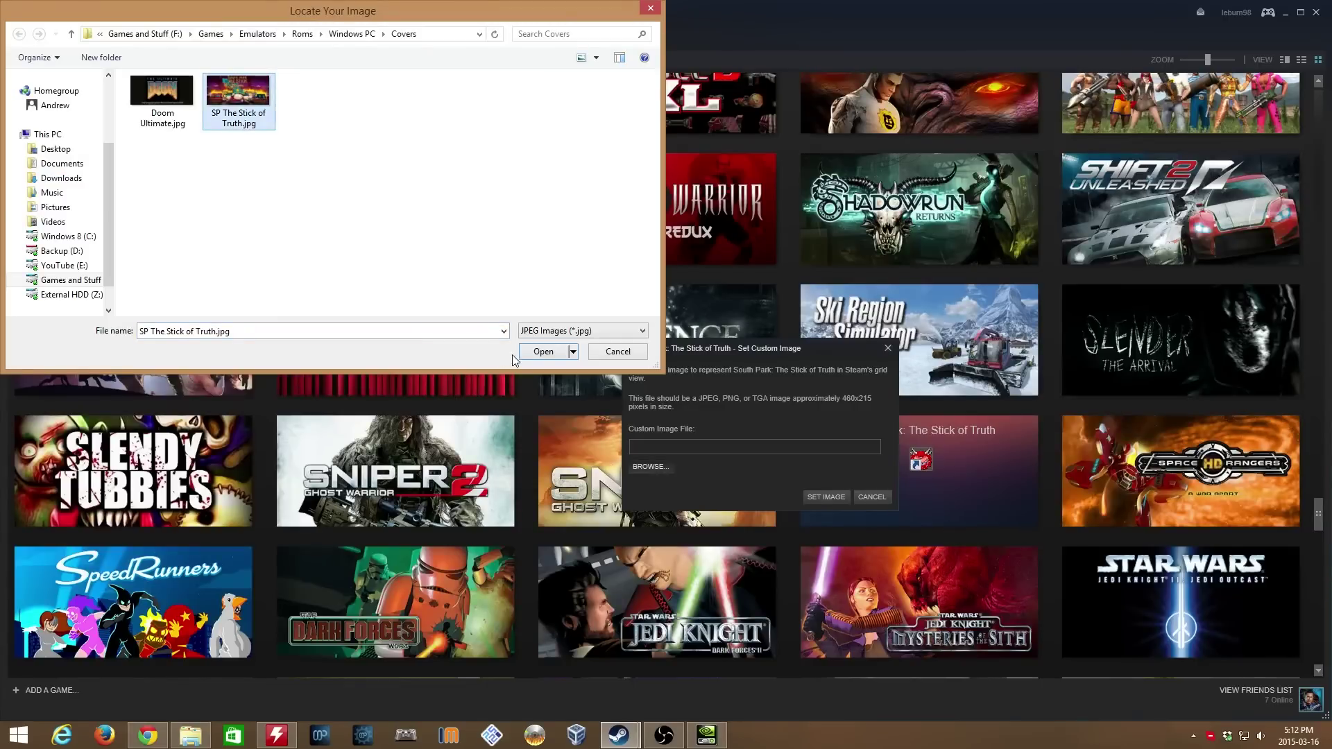
pyautogui.click(543, 351)
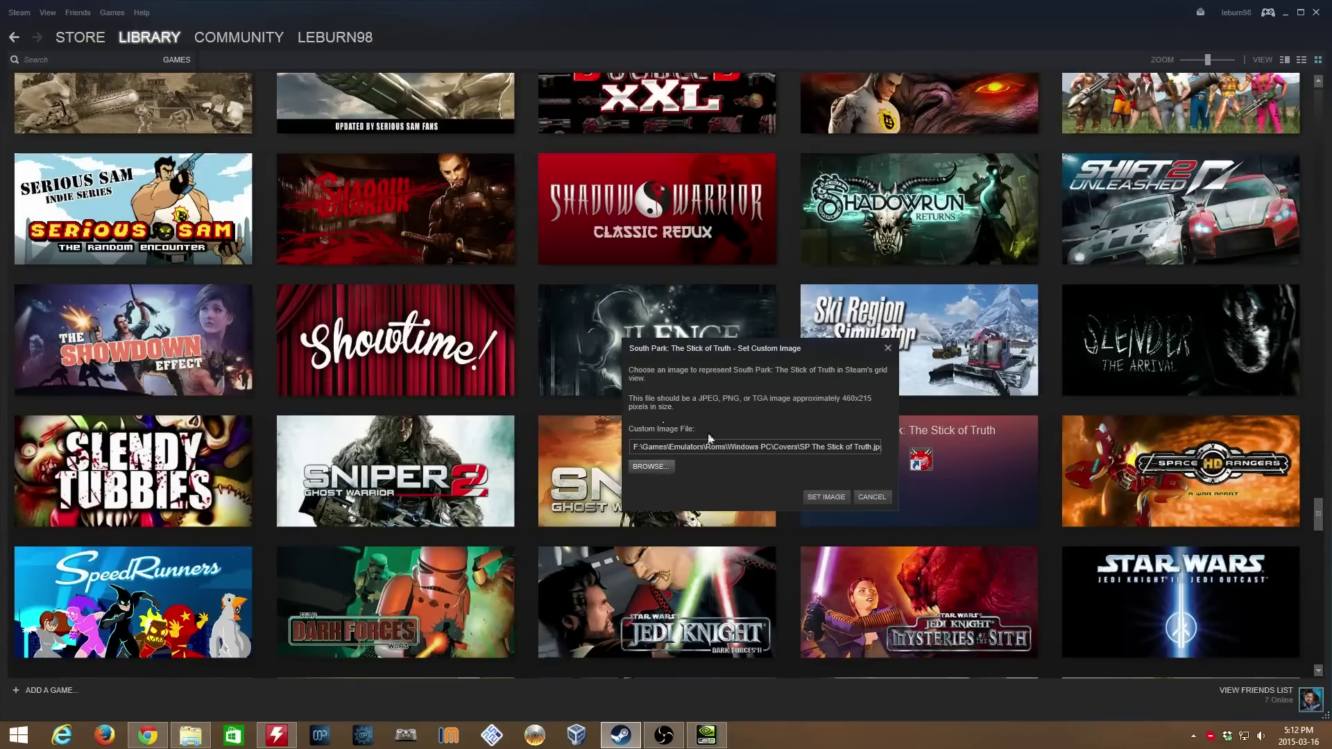
pyautogui.click(826, 497)
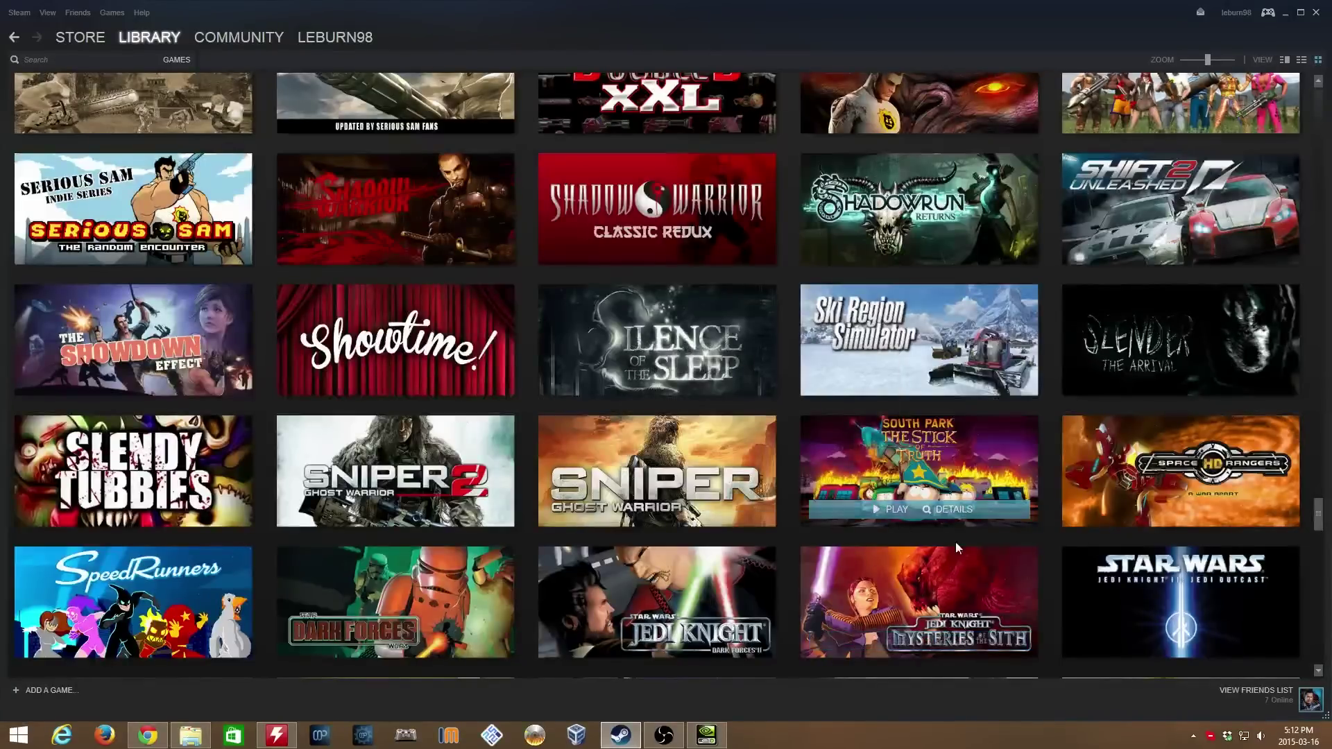
# Step: Switch the library to detail view and compare the Sniper: Ghost Warrior page with the non-Steam South Park: The Stick of Truth page
pyautogui.click(1285, 60)
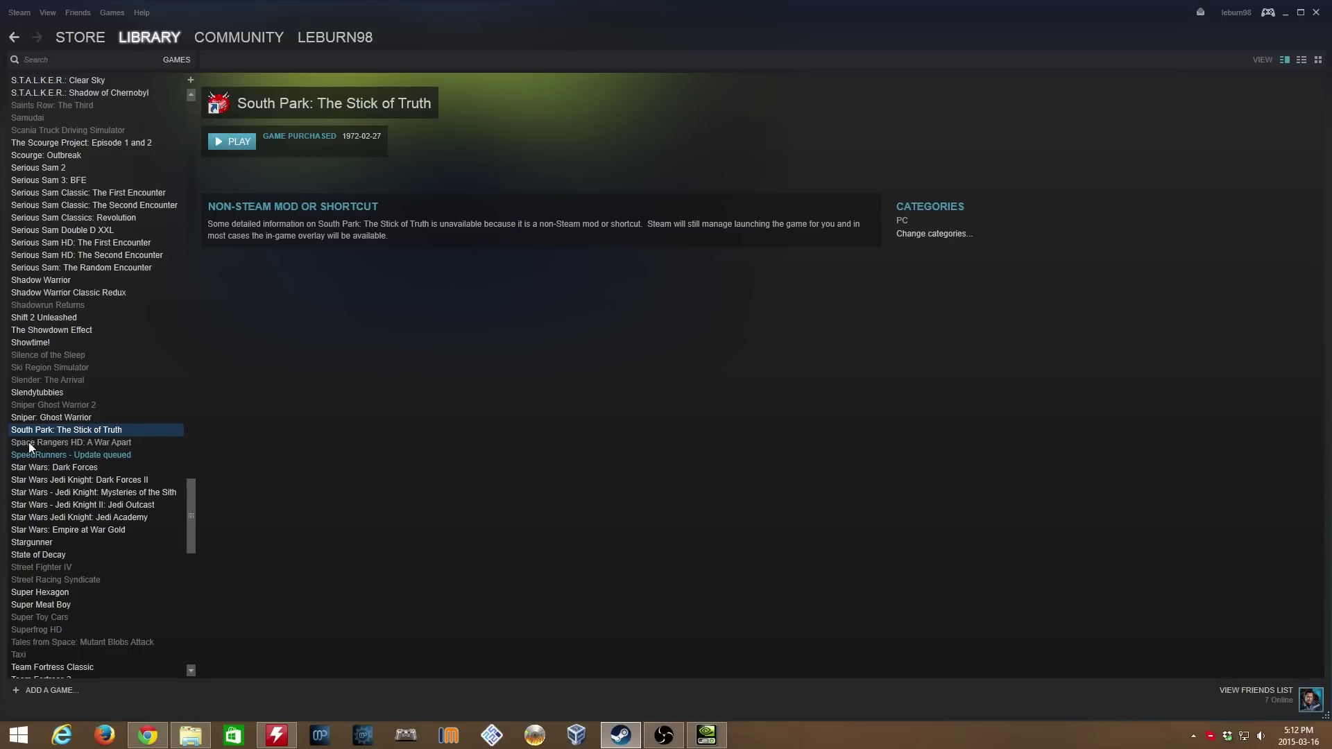
pyautogui.click(44, 418)
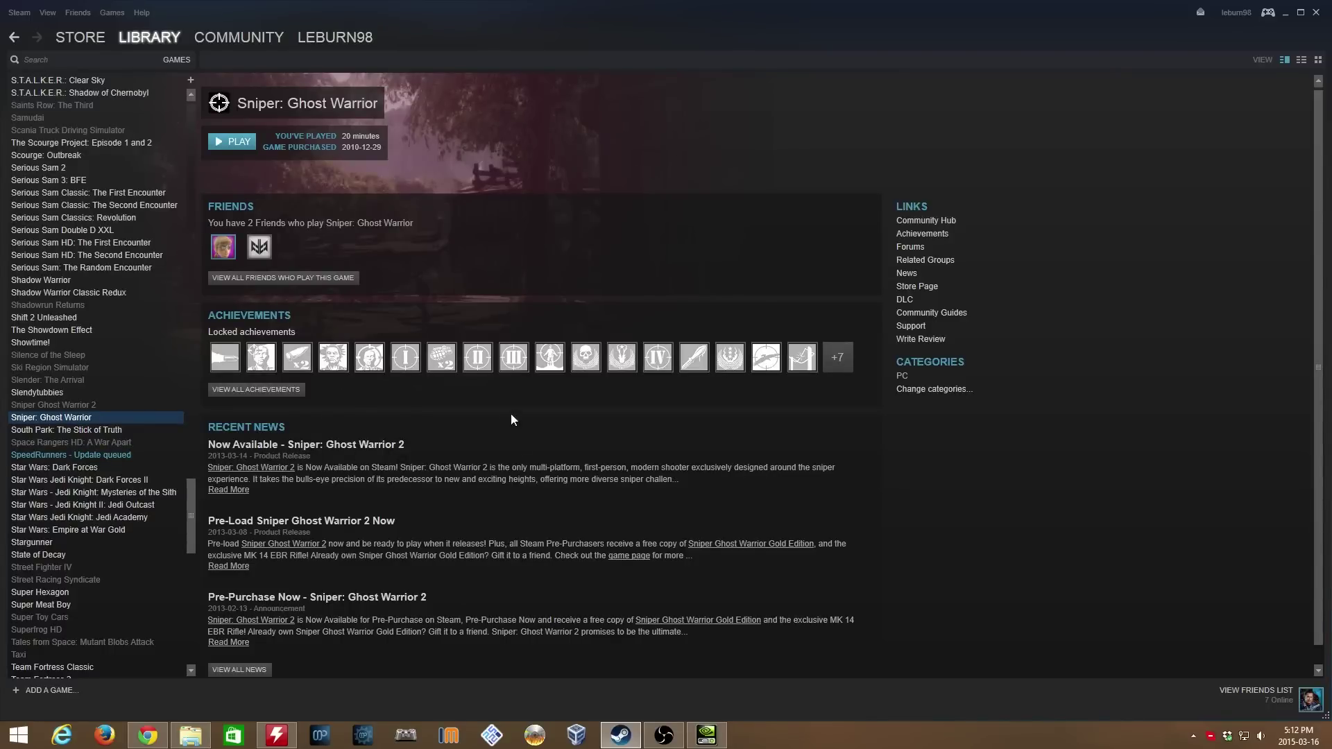
pyautogui.scroll(-1, 479, 367)
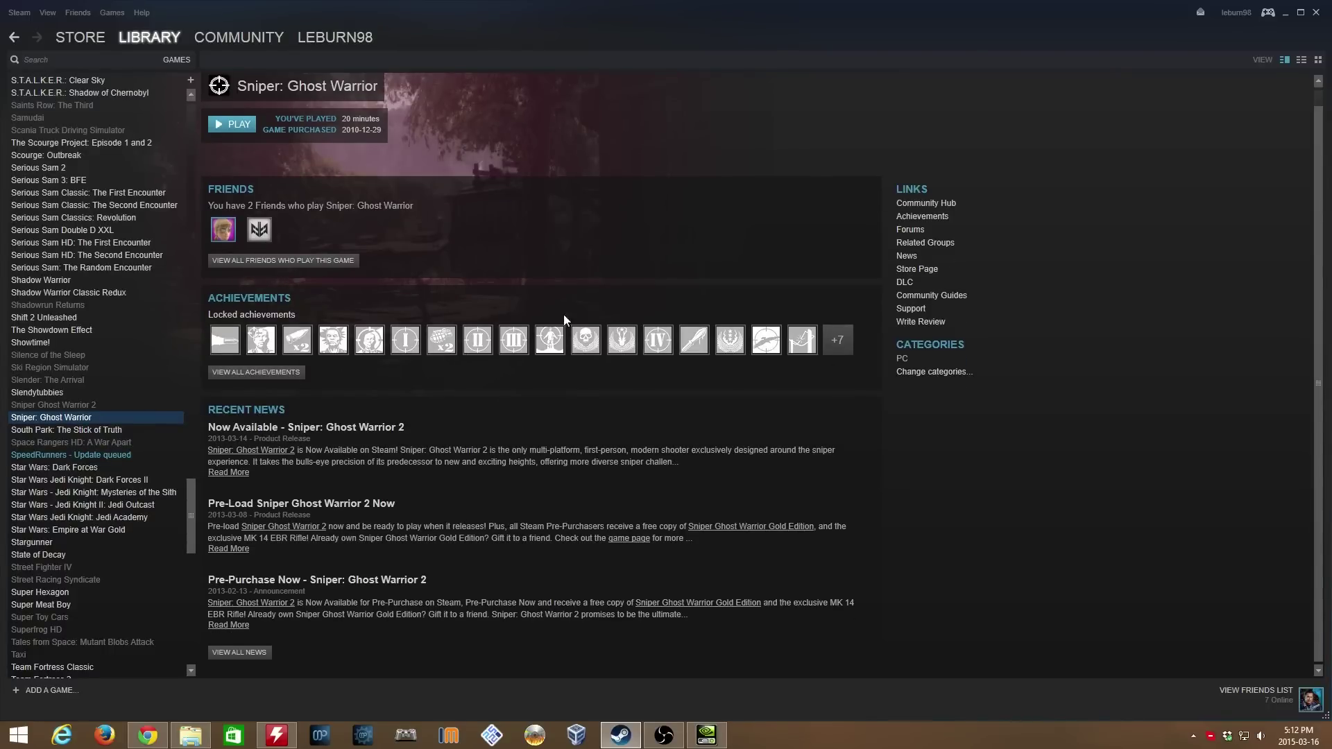
pyautogui.click(78, 430)
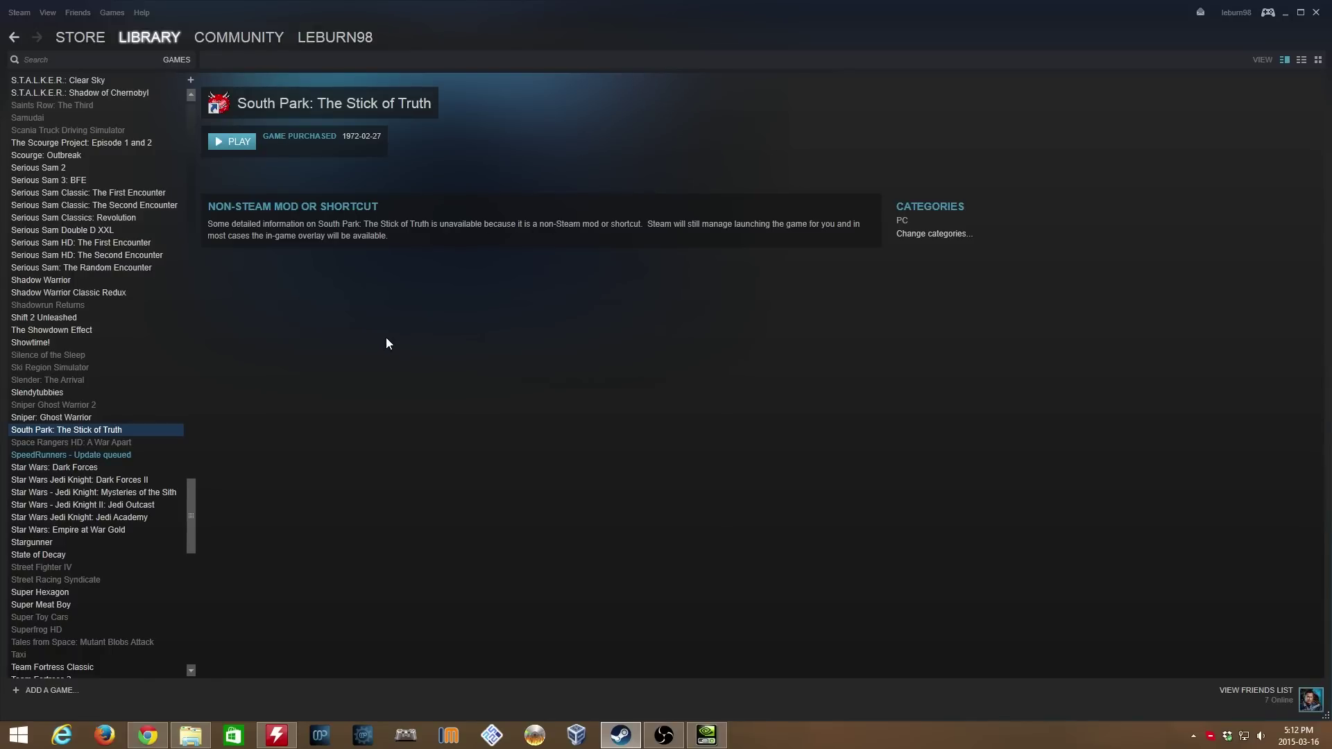
# Step: Show the hidden games and view the original South Park™: The Stick of Truth™ entry
pyautogui.click(172, 60)
pyautogui.click(177, 241)
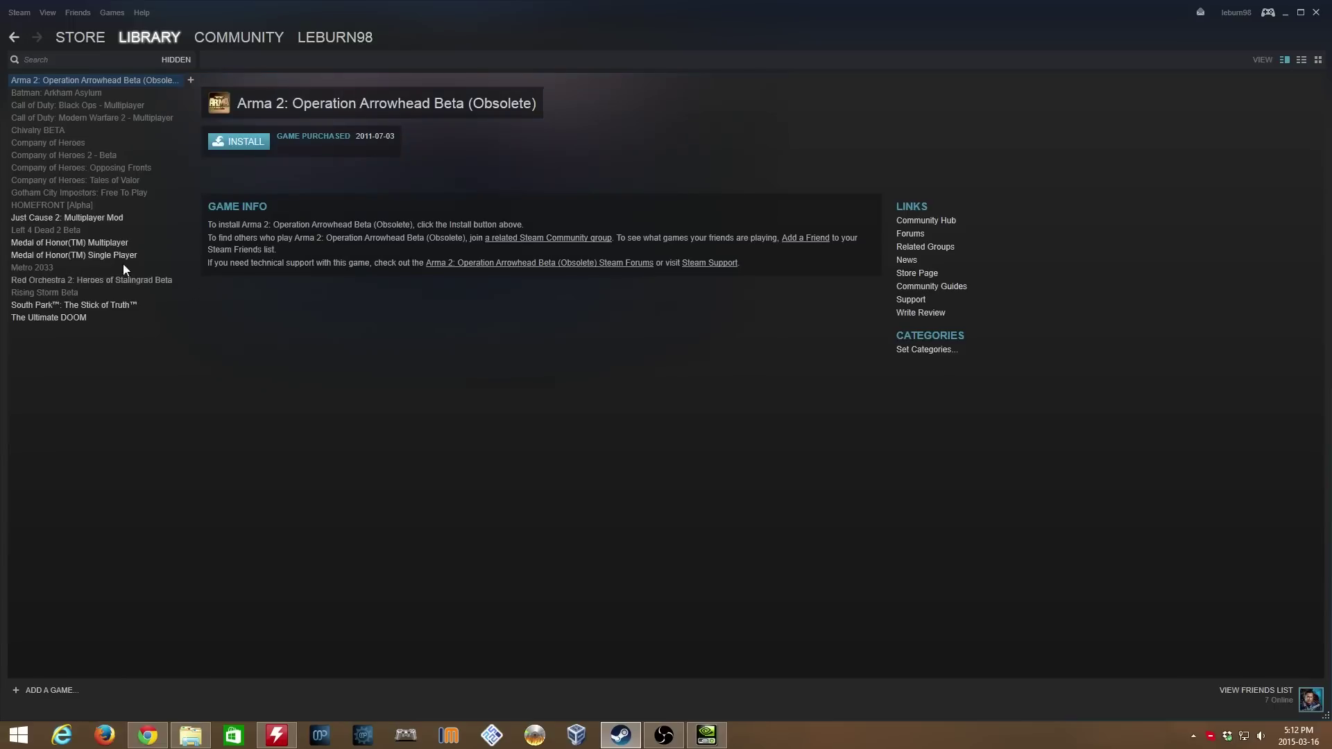
pyautogui.click(25, 305)
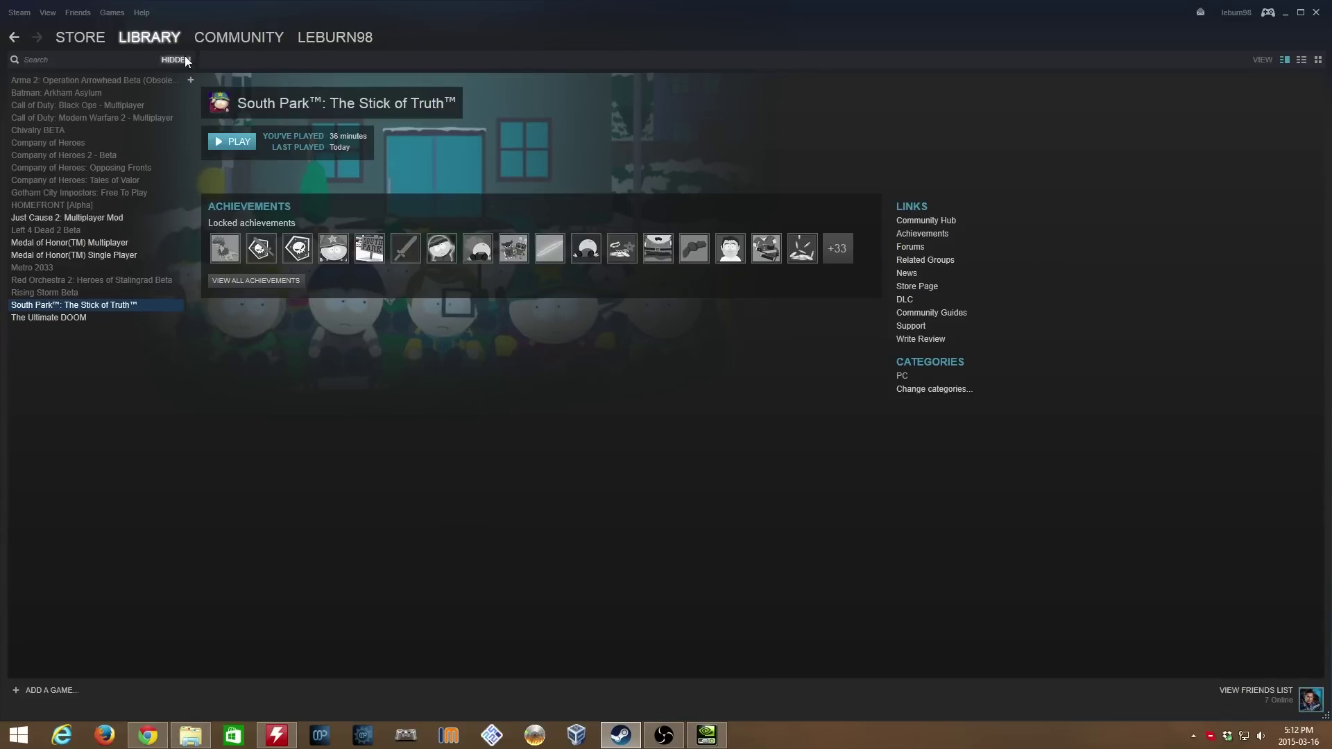
# Step: Return to the full Games list, try launching the non-Steam South Park: The Stick of Truth shortcut, and dismiss the resulting message
pyautogui.click(183, 77)
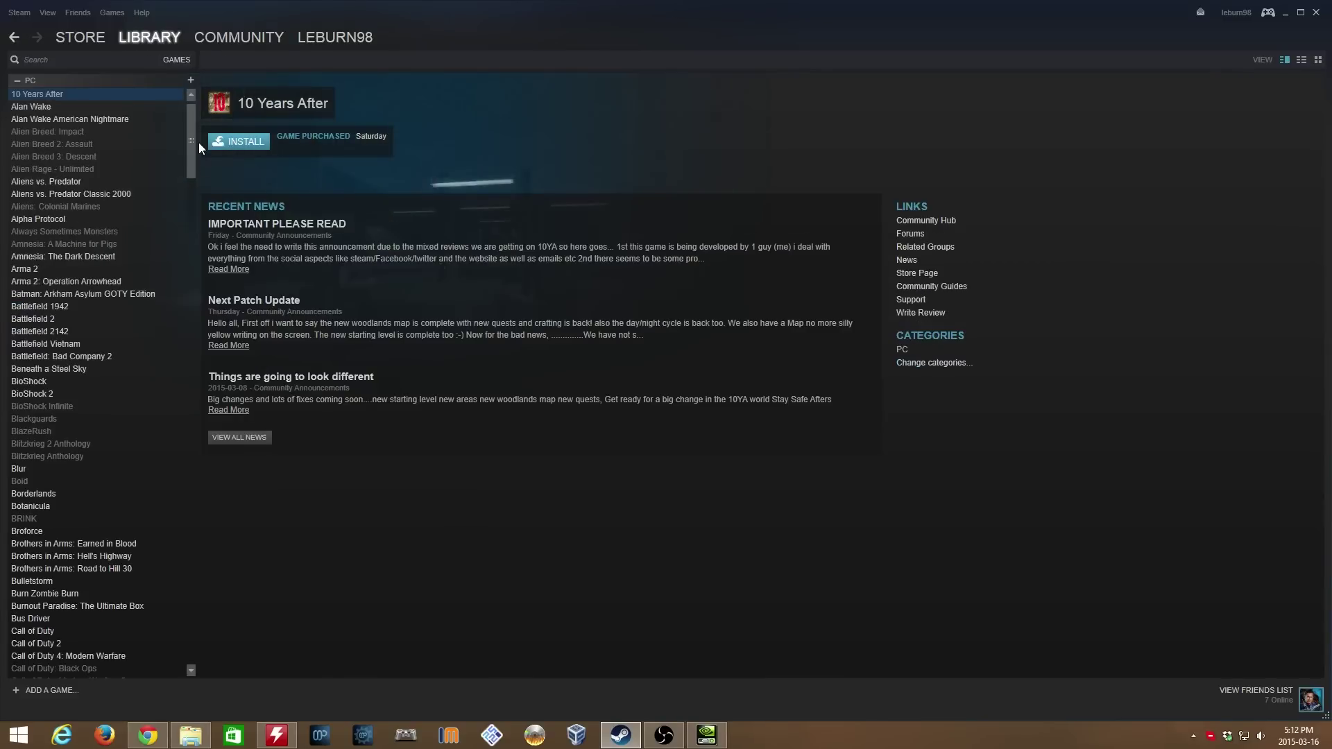
pyautogui.scroll(-5, 197, 159)
pyautogui.moveTo(197, 160); pyautogui.dragTo(224, 510)
pyautogui.click(105, 477)
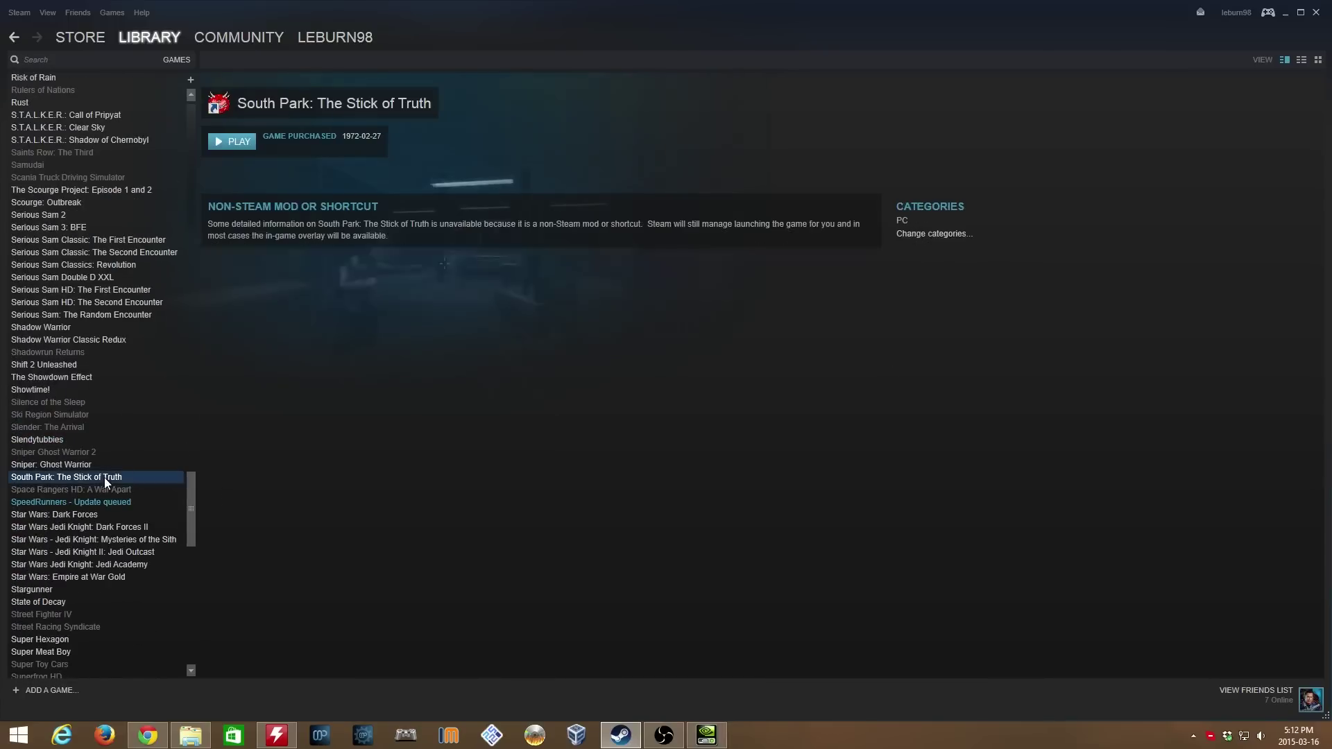
pyautogui.click(236, 141)
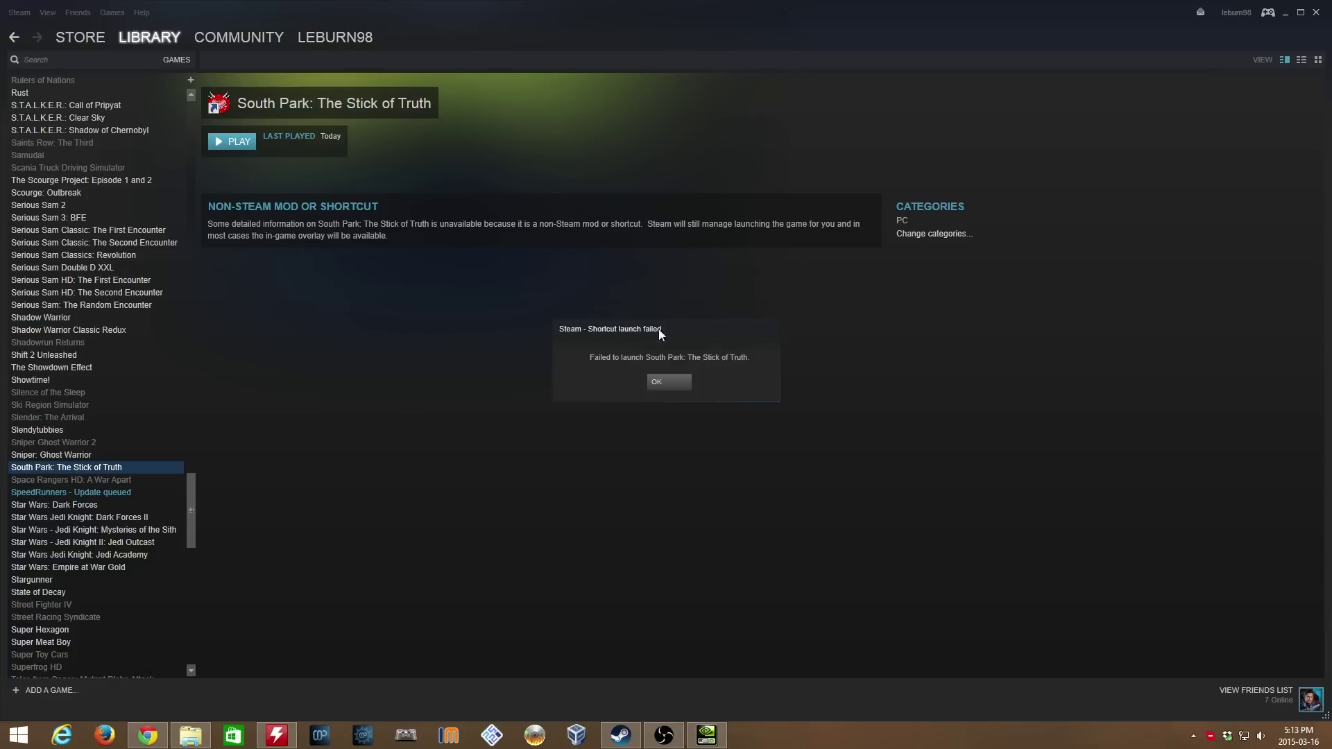
pyautogui.moveTo(721, 333); pyautogui.dragTo(659, 340)
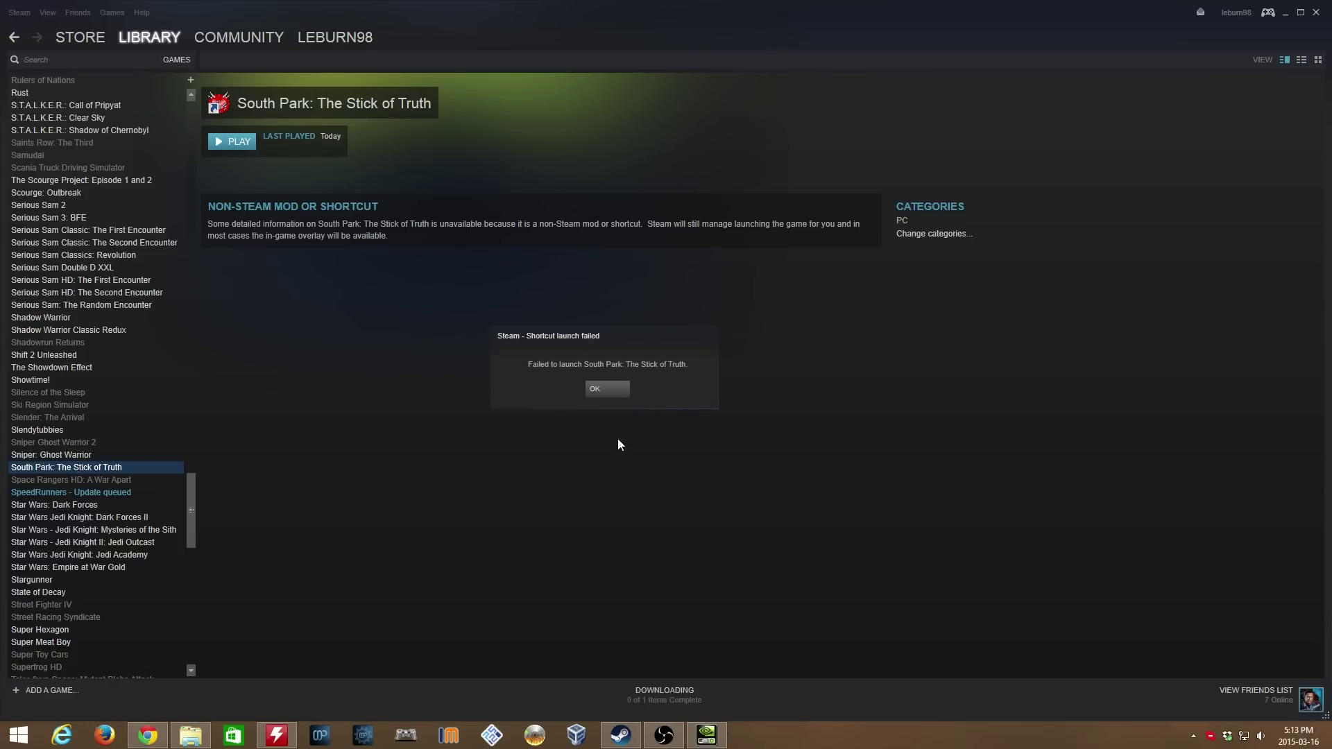
pyautogui.click(619, 390)
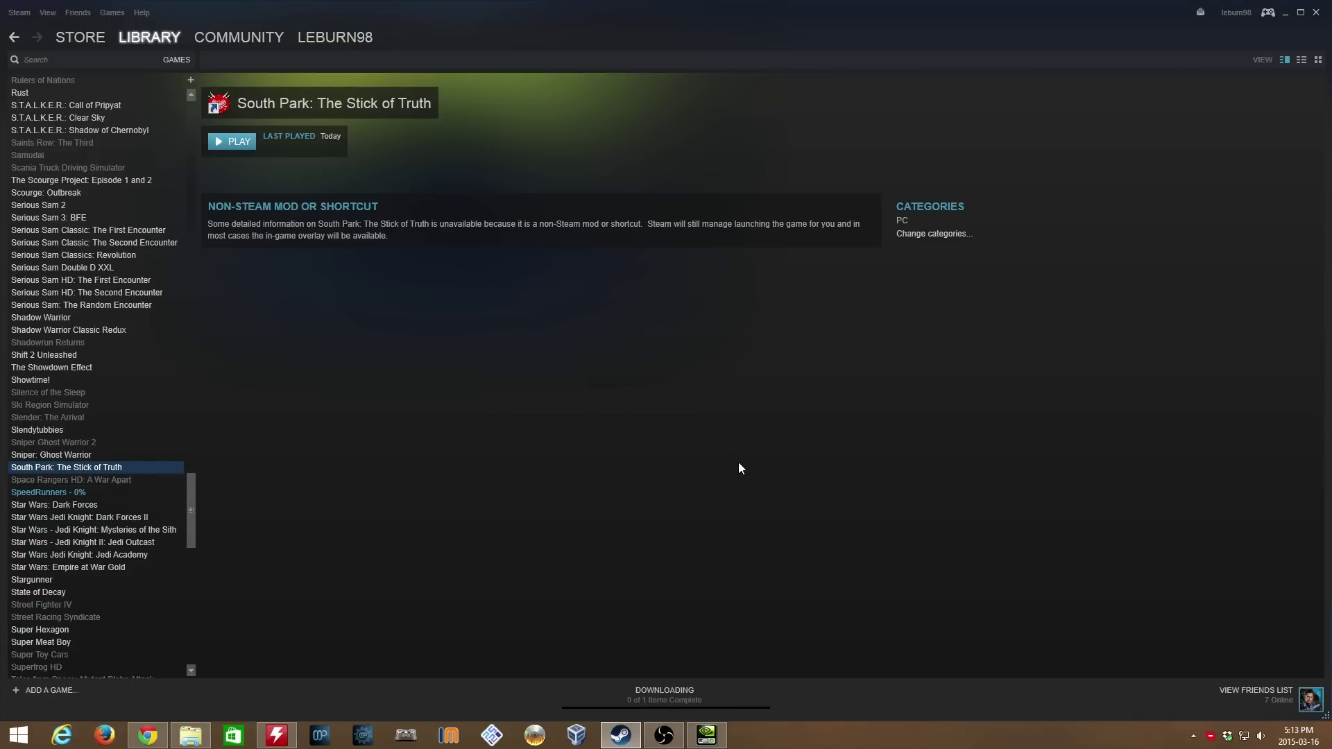
# Step: Check the download progress, return to the Games list, and browse further down the PC category
pyautogui.click(685, 695)
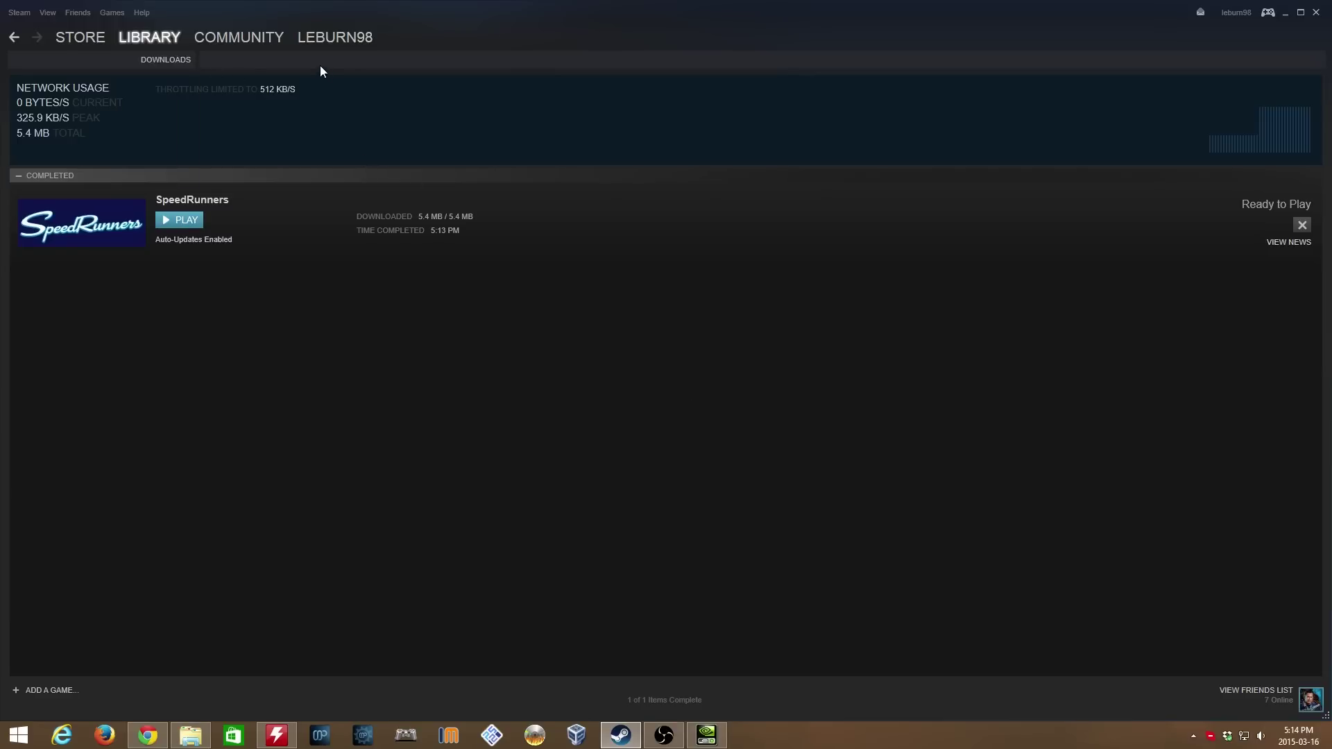
pyautogui.click(178, 76)
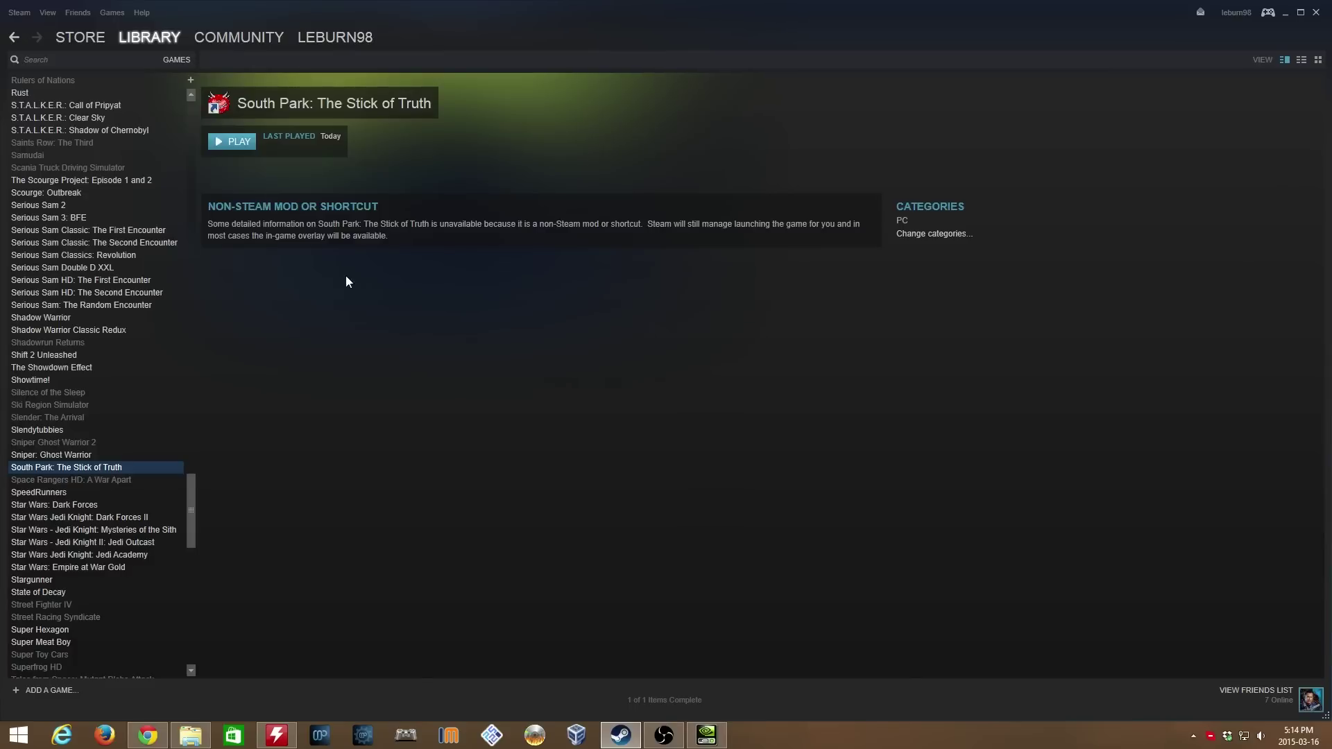
pyautogui.moveTo(194, 518); pyautogui.dragTo(201, 545)
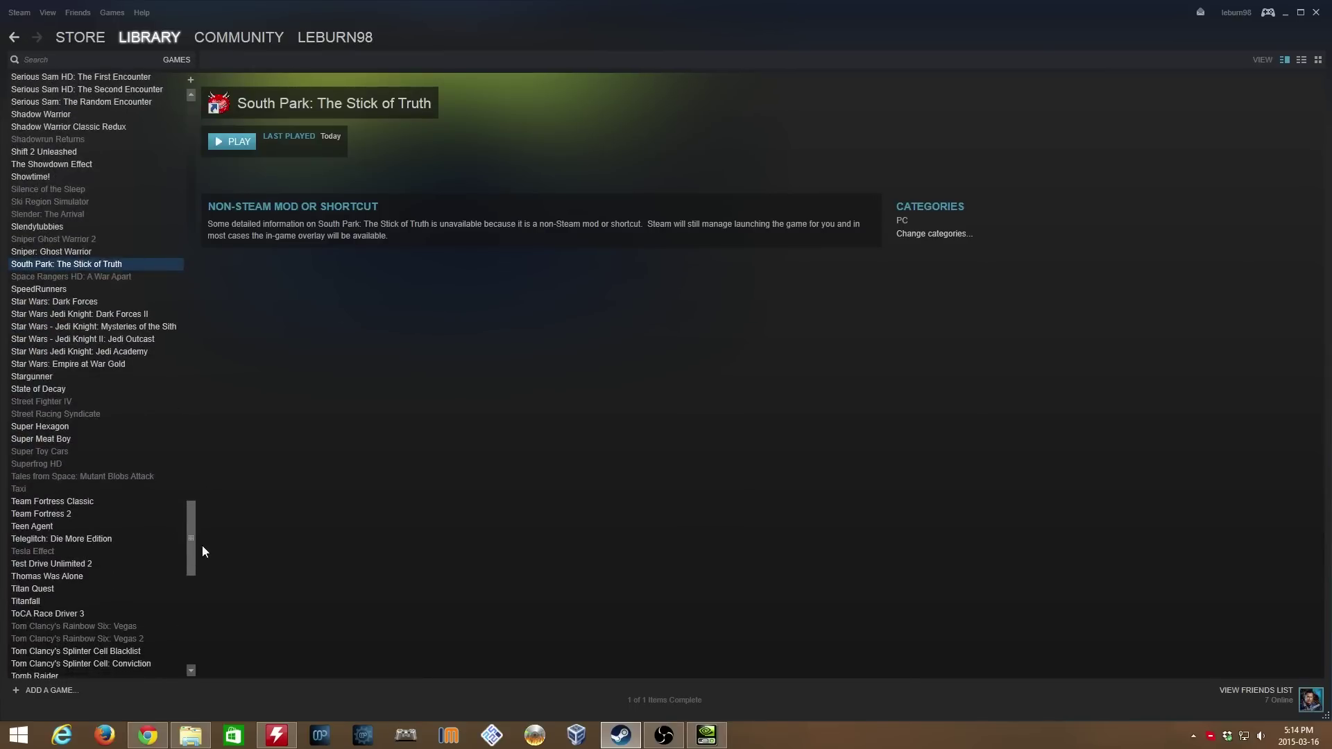
pyautogui.moveTo(202, 545); pyautogui.dragTo(195, 565)
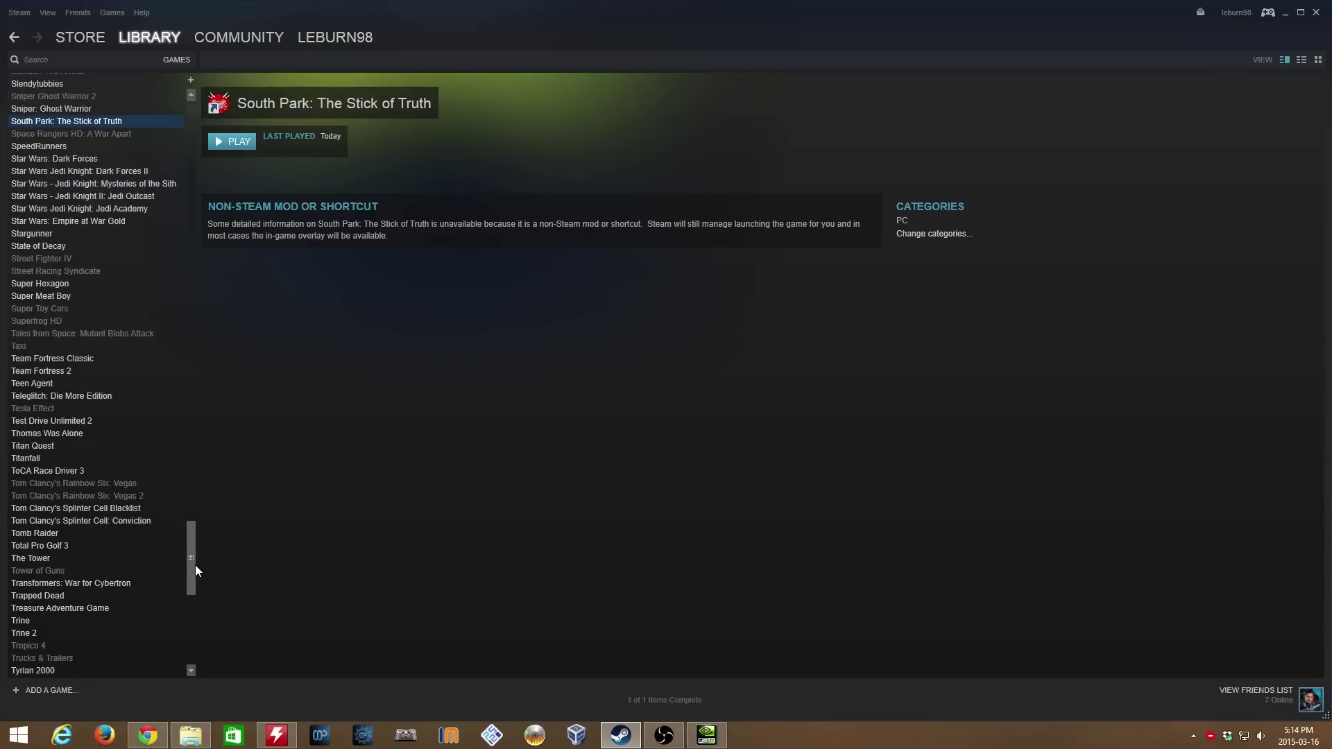